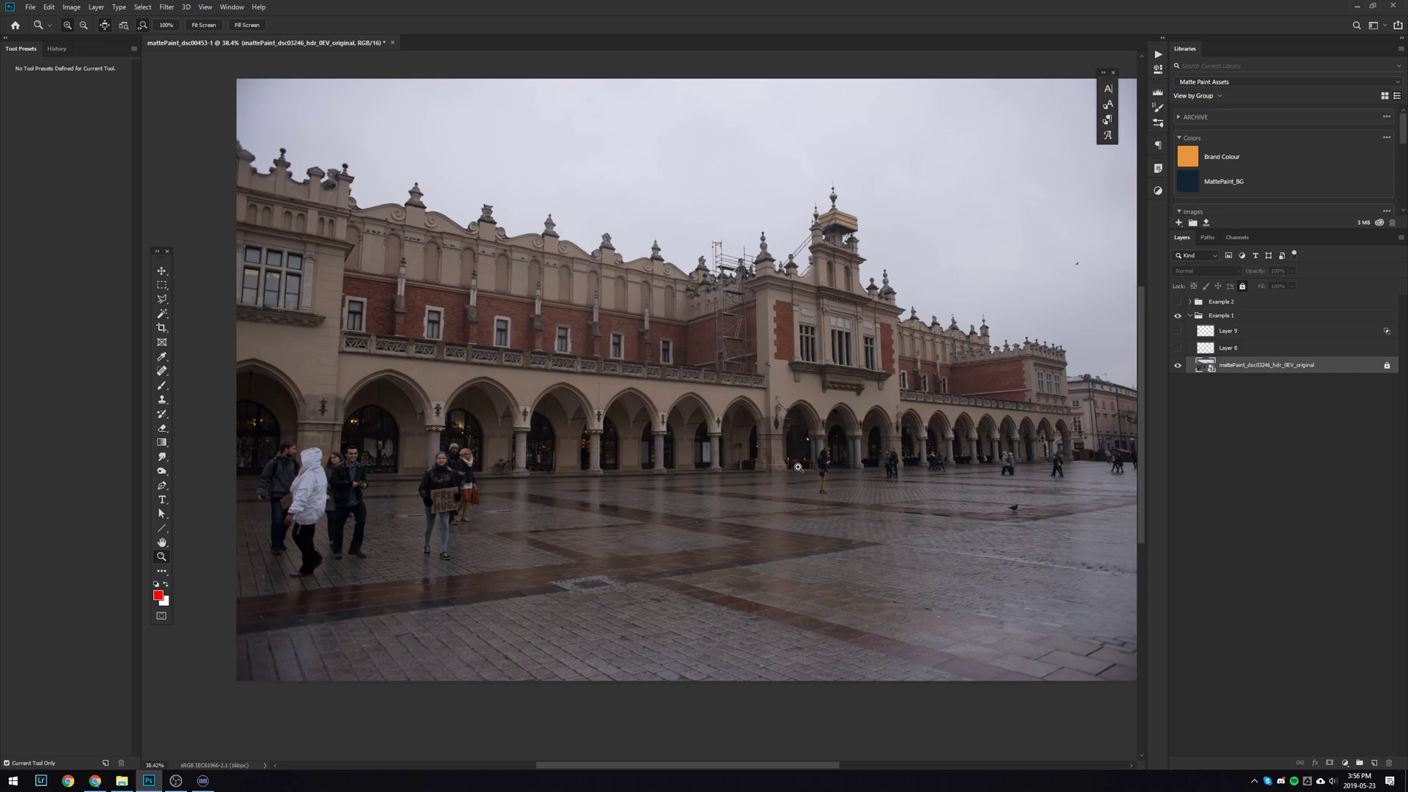
Step: Add a new empty layer above the Example 2 group
drag(768, 495, 729, 483)
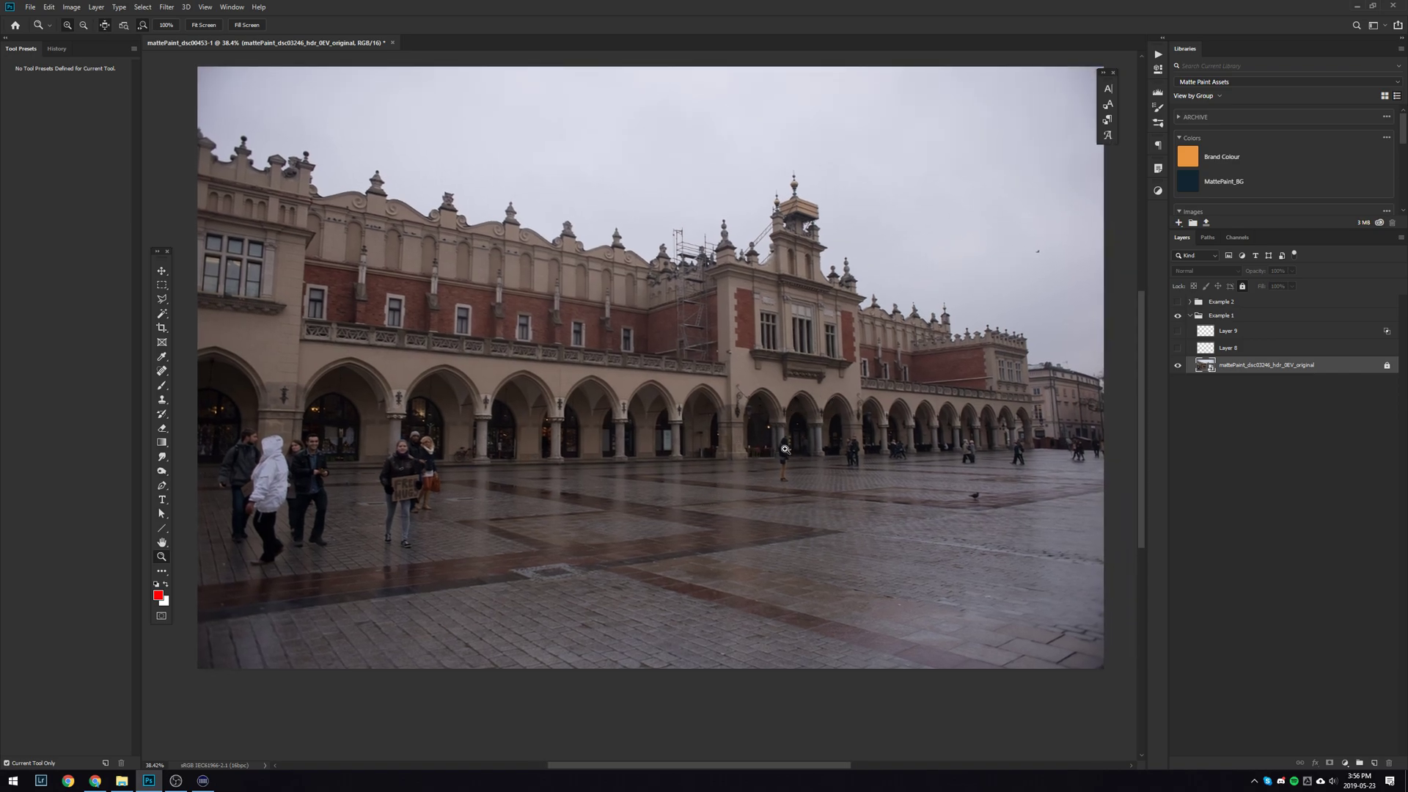
click(1227, 349)
ctrl+click(1226, 348)
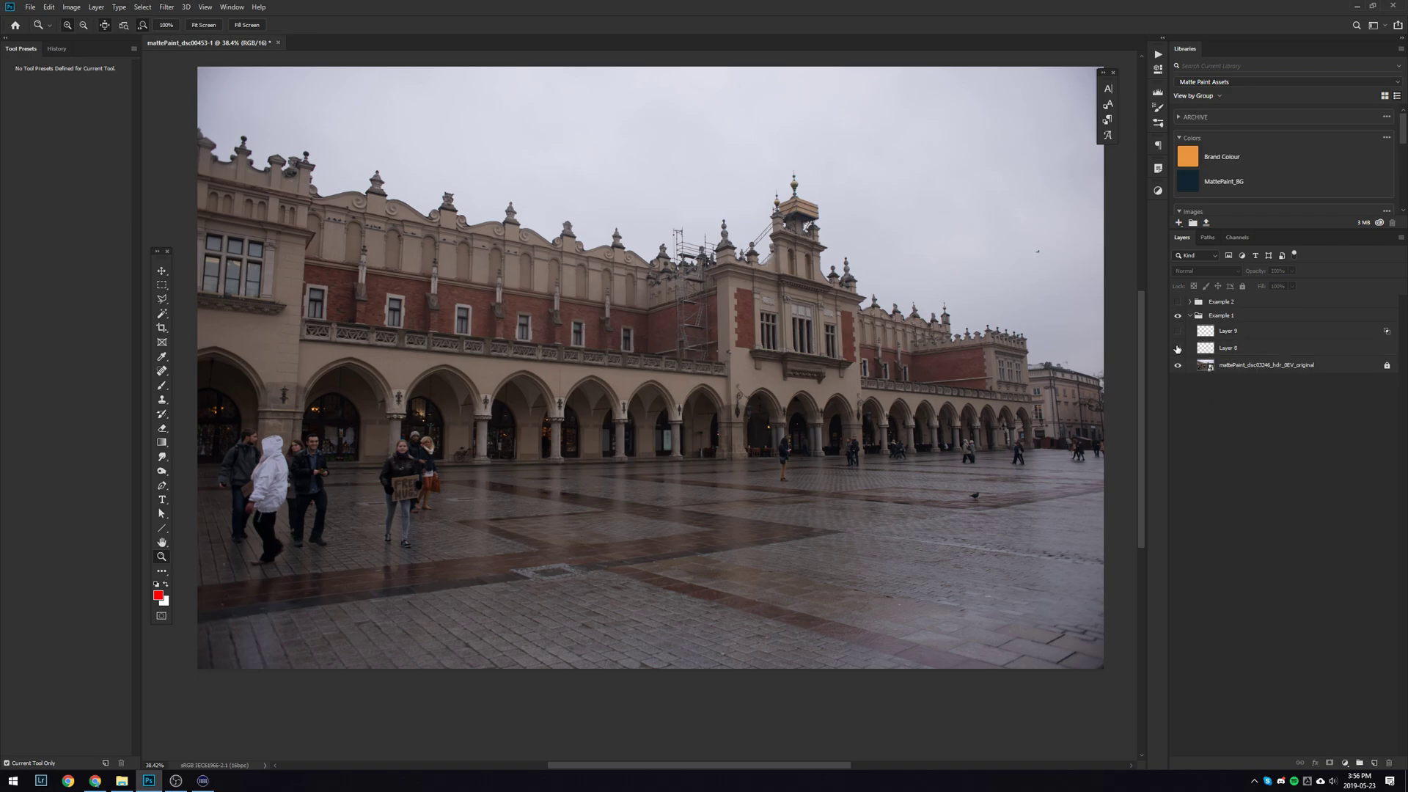
click(1177, 347)
click(1177, 348)
click(620, 364)
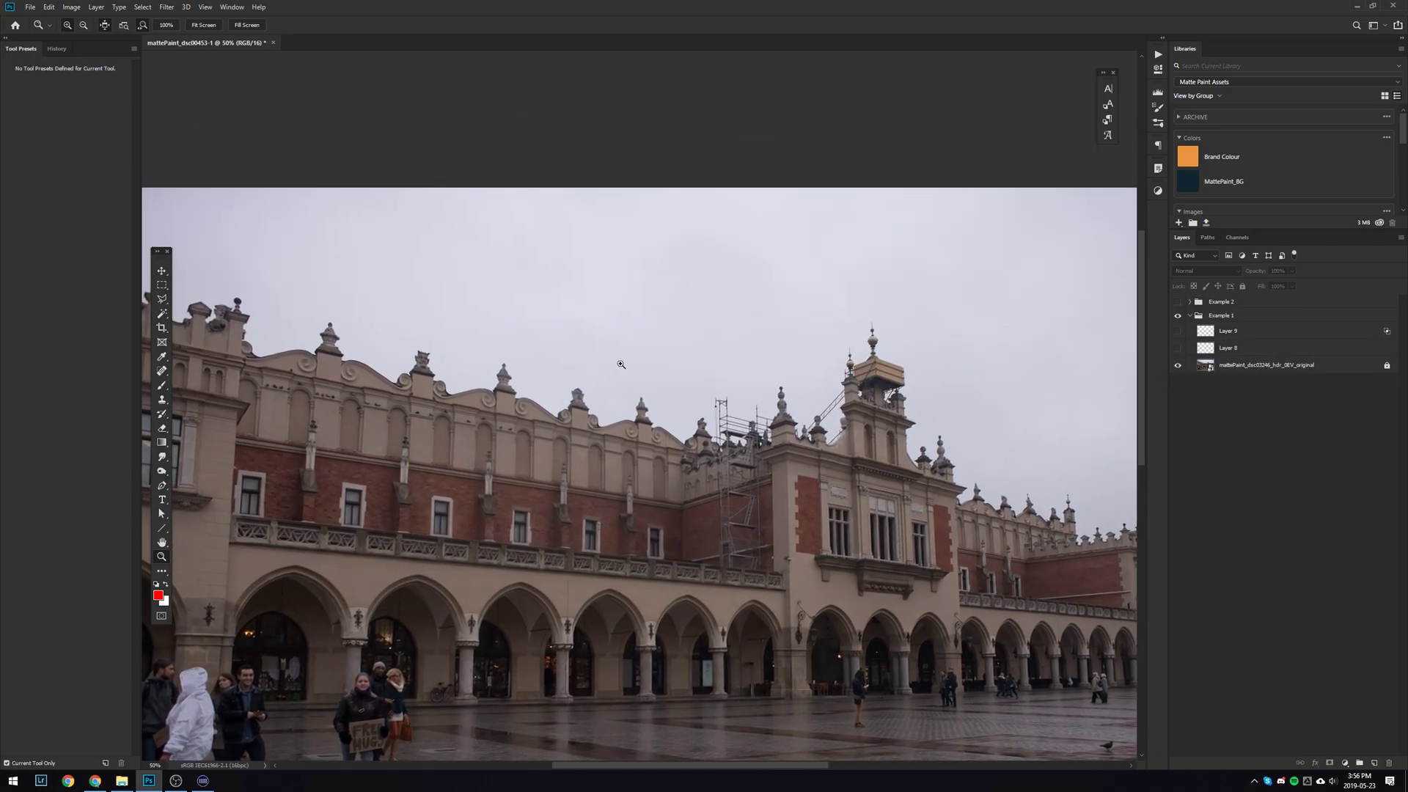
click(1373, 764)
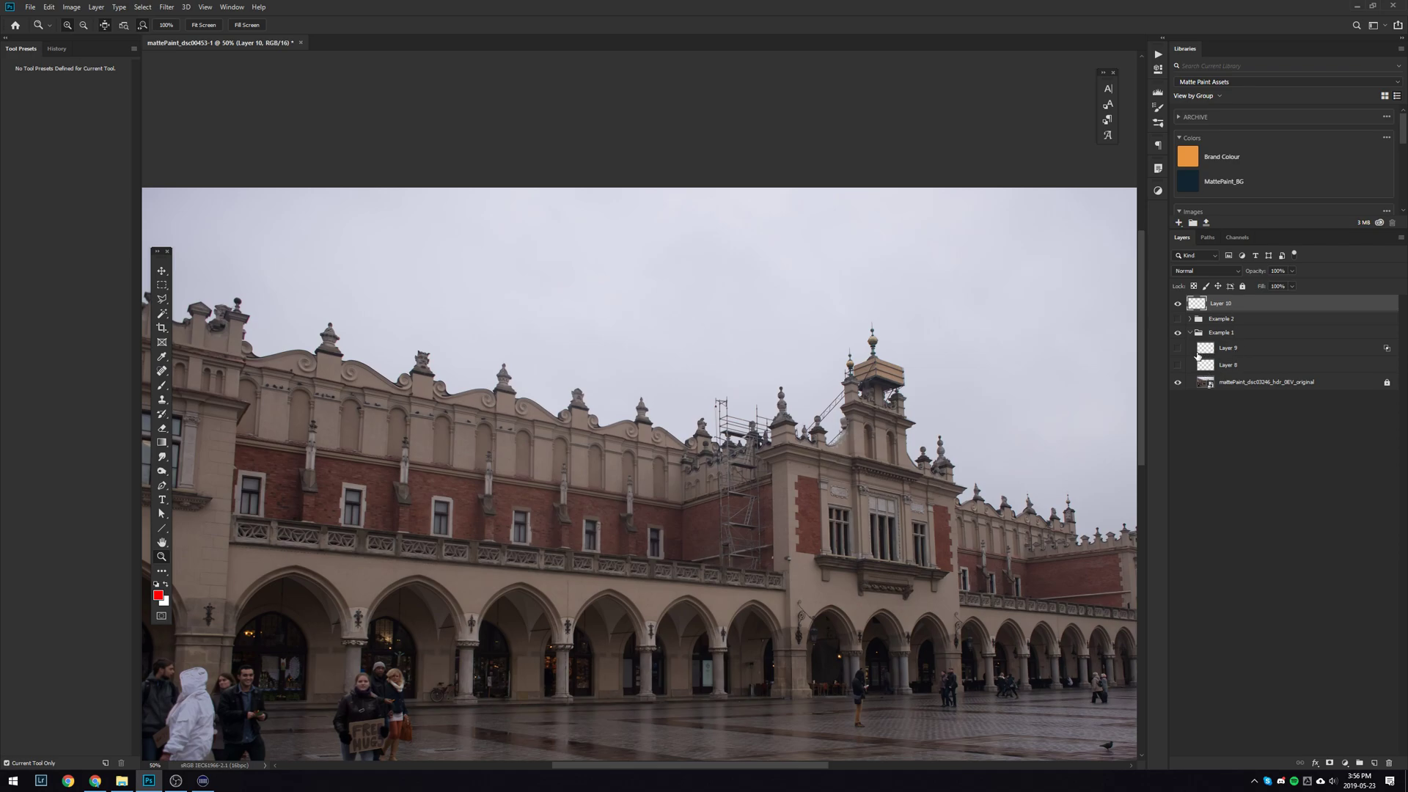
drag(744, 434, 734, 443)
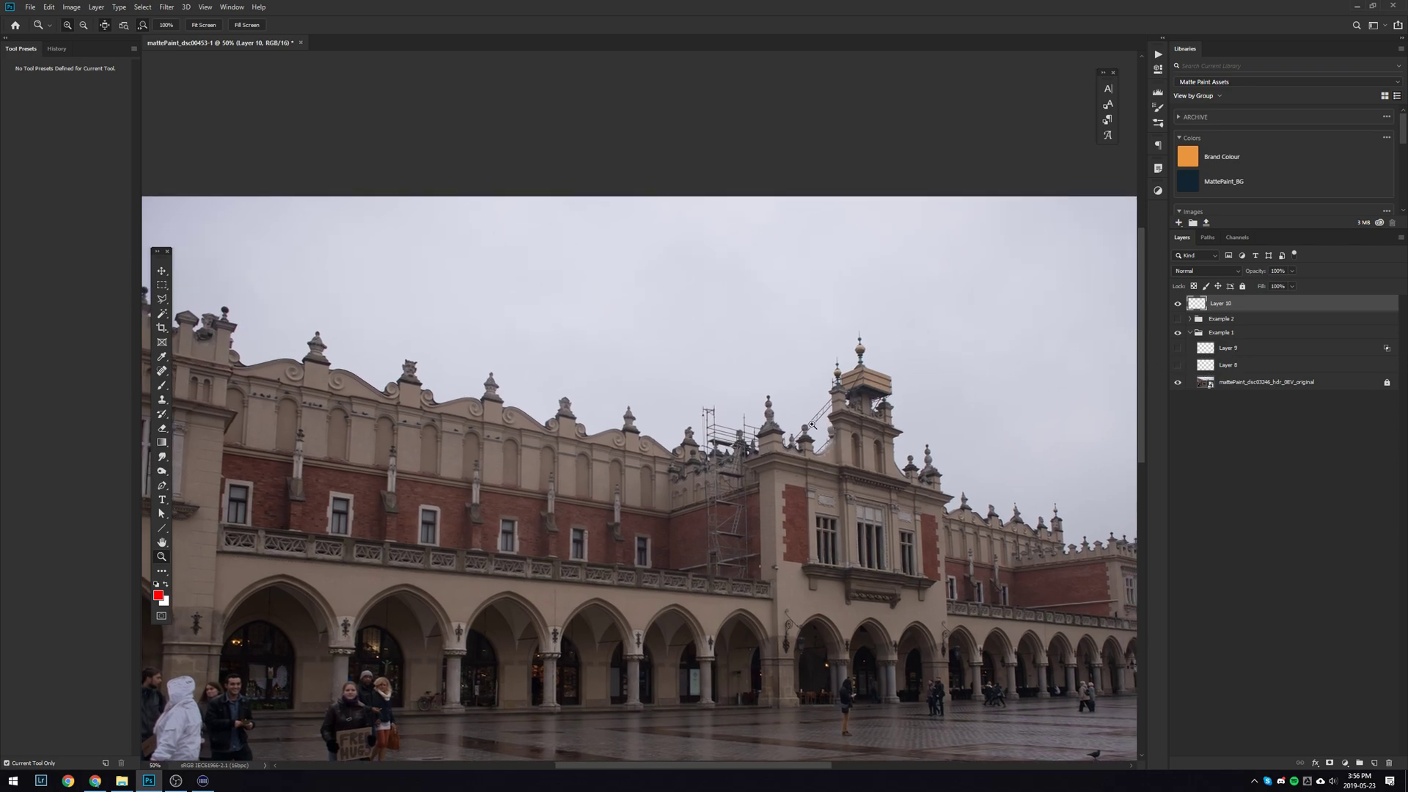
key(u)
drag(512, 253, 512, 383)
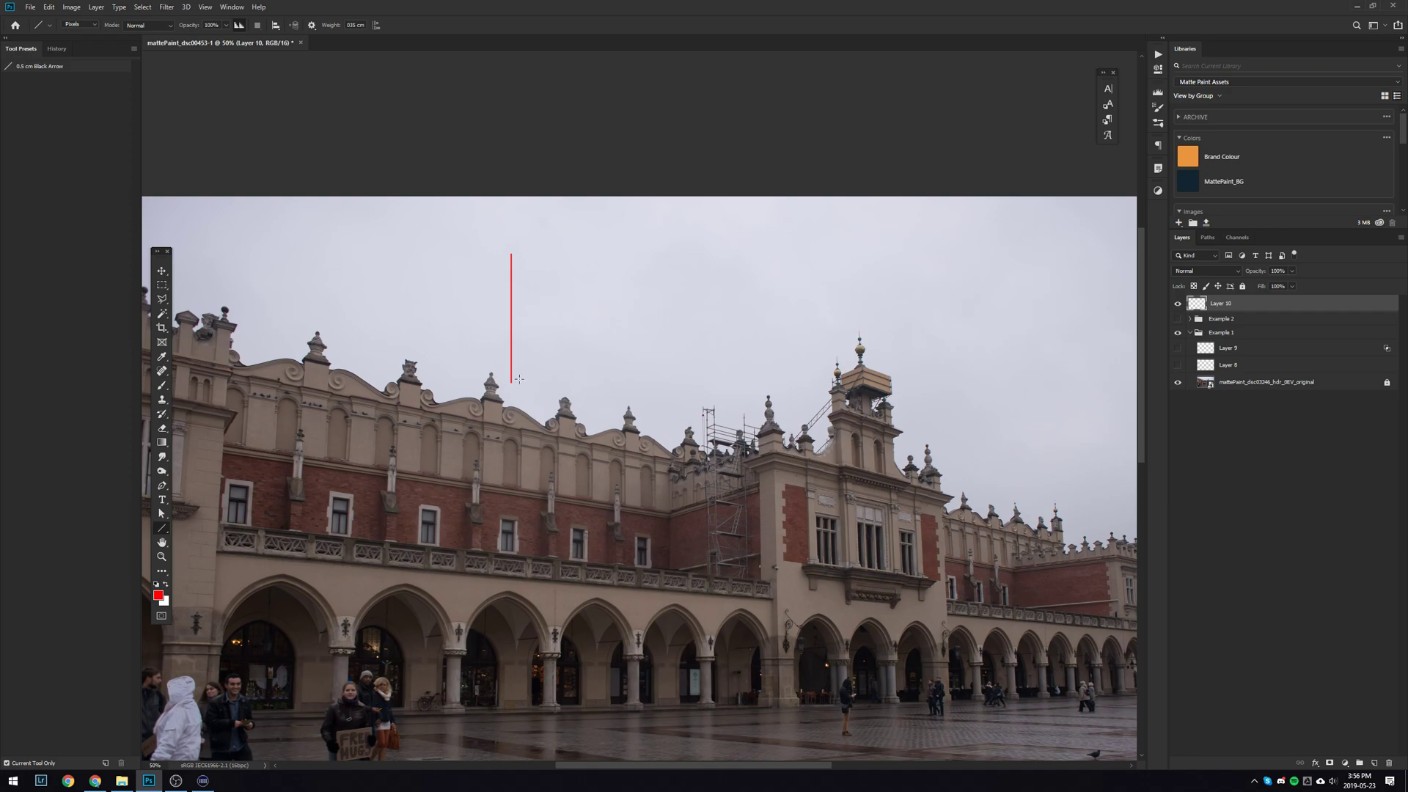
drag(609, 361, 576, 349)
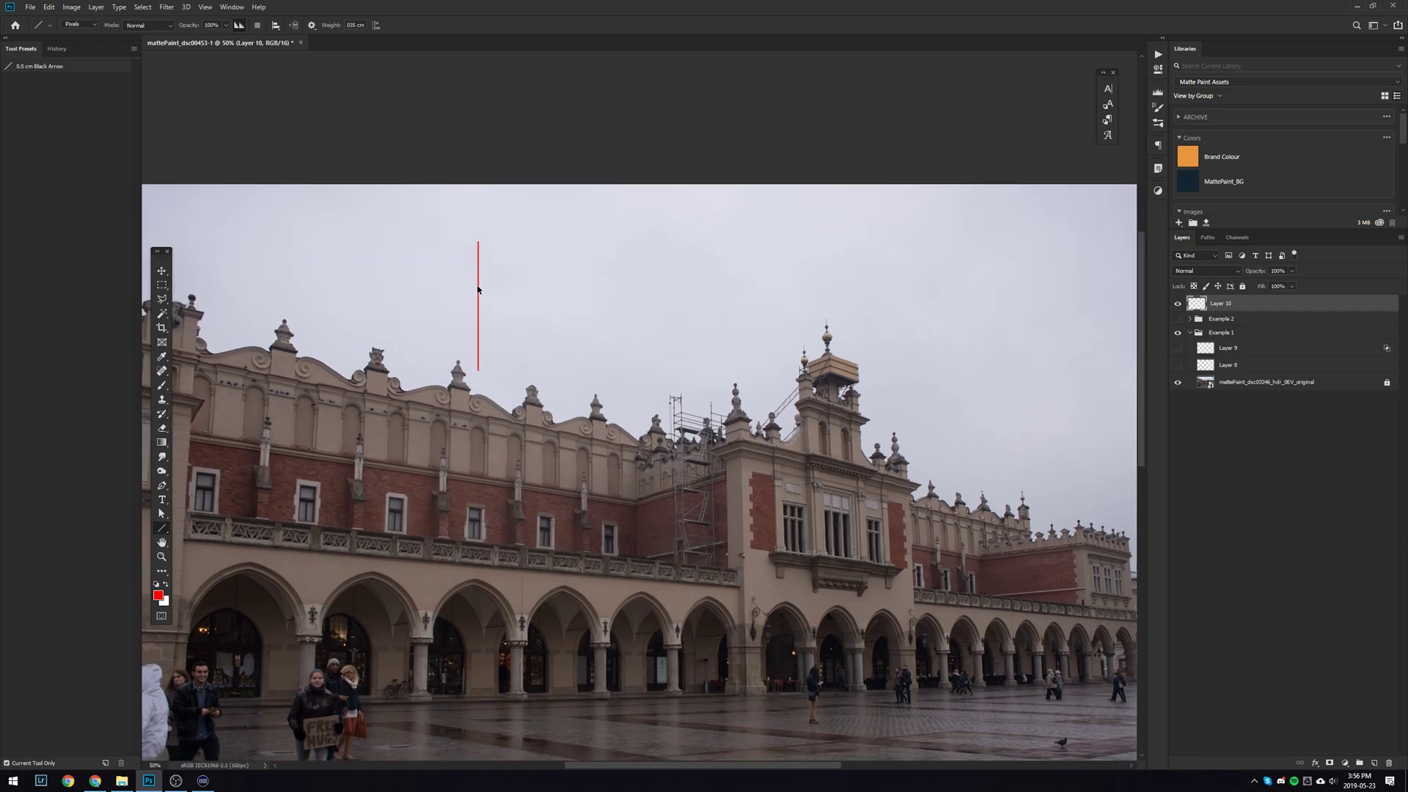
key(ctrl+z)
Step: Paint a thick, straight vertical red bar in the sky above the middle roof finial, using a reduced brush size
key(b)
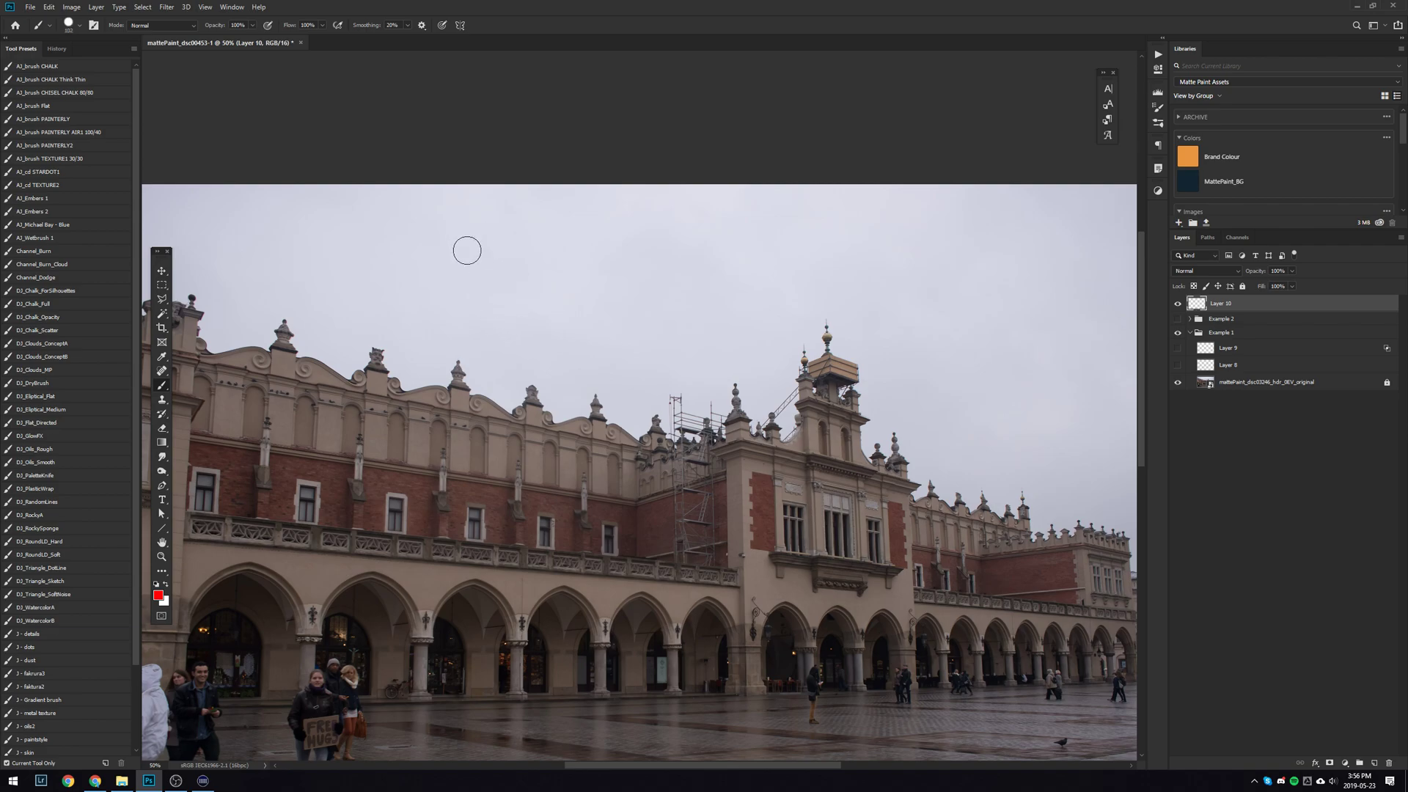
drag(506, 268, 496, 270)
drag(500, 267, 490, 271)
drag(459, 208, 459, 359)
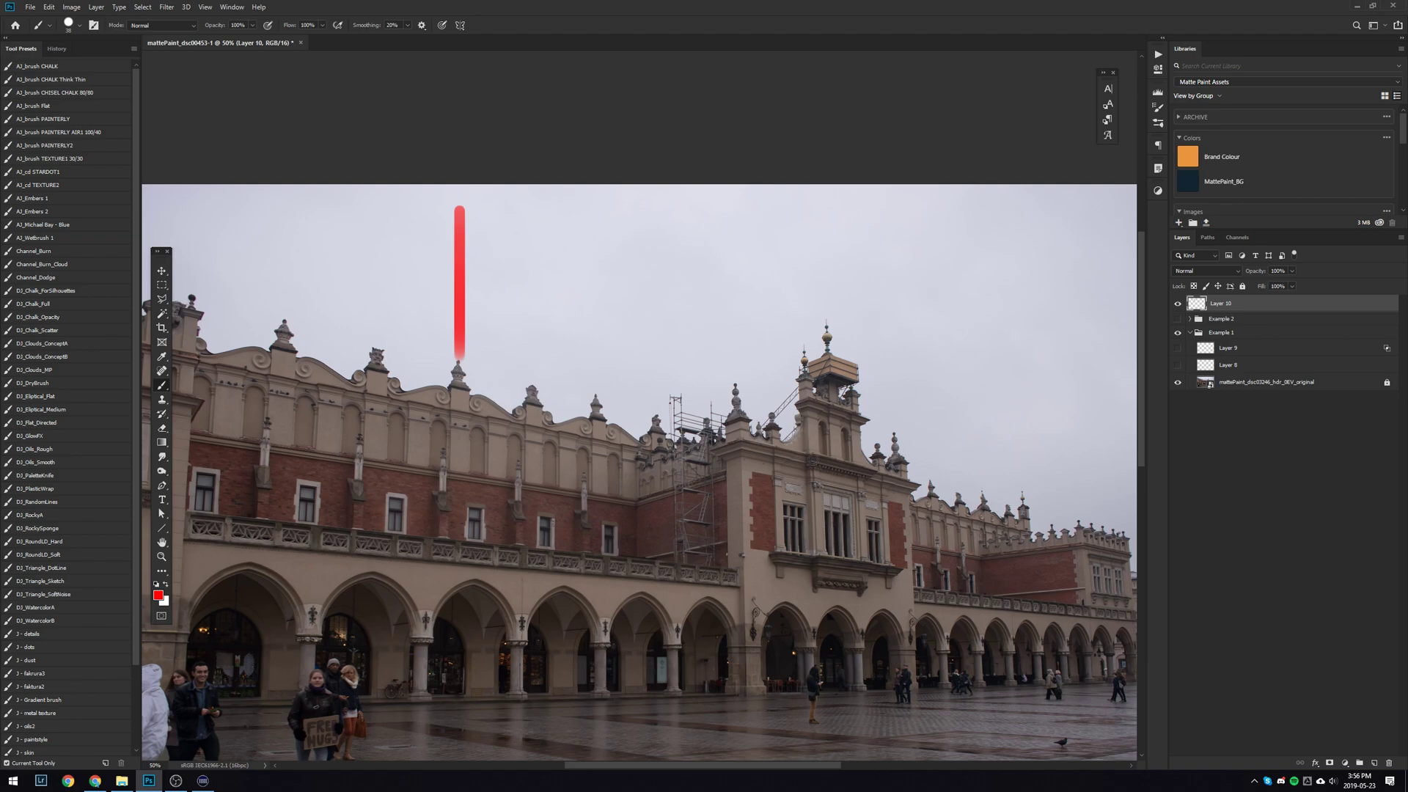
Step: Duplicate the red bar to its right and scale the copy to about 80%, keeping its base level
key(v)
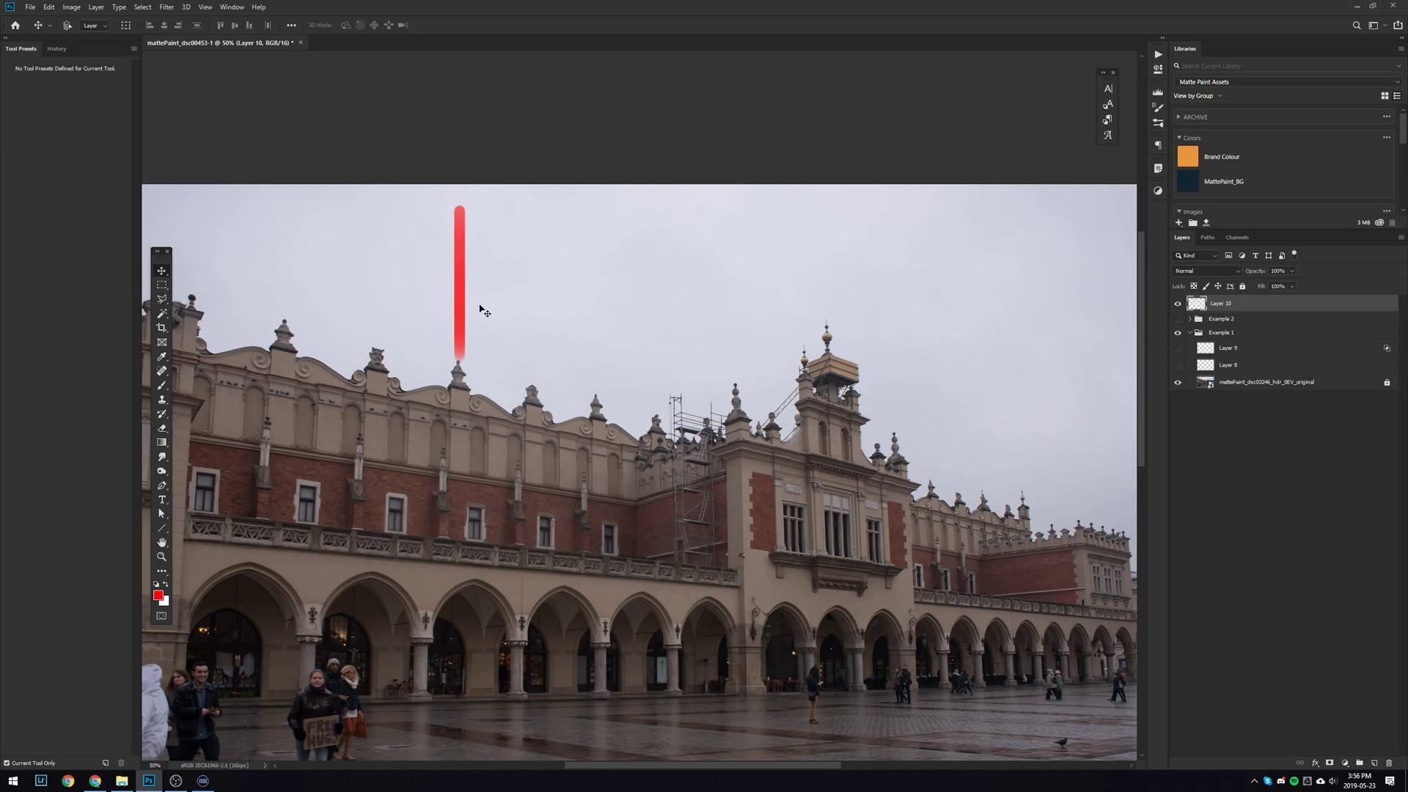
drag(460, 302, 613, 303)
key(ctrl+t)
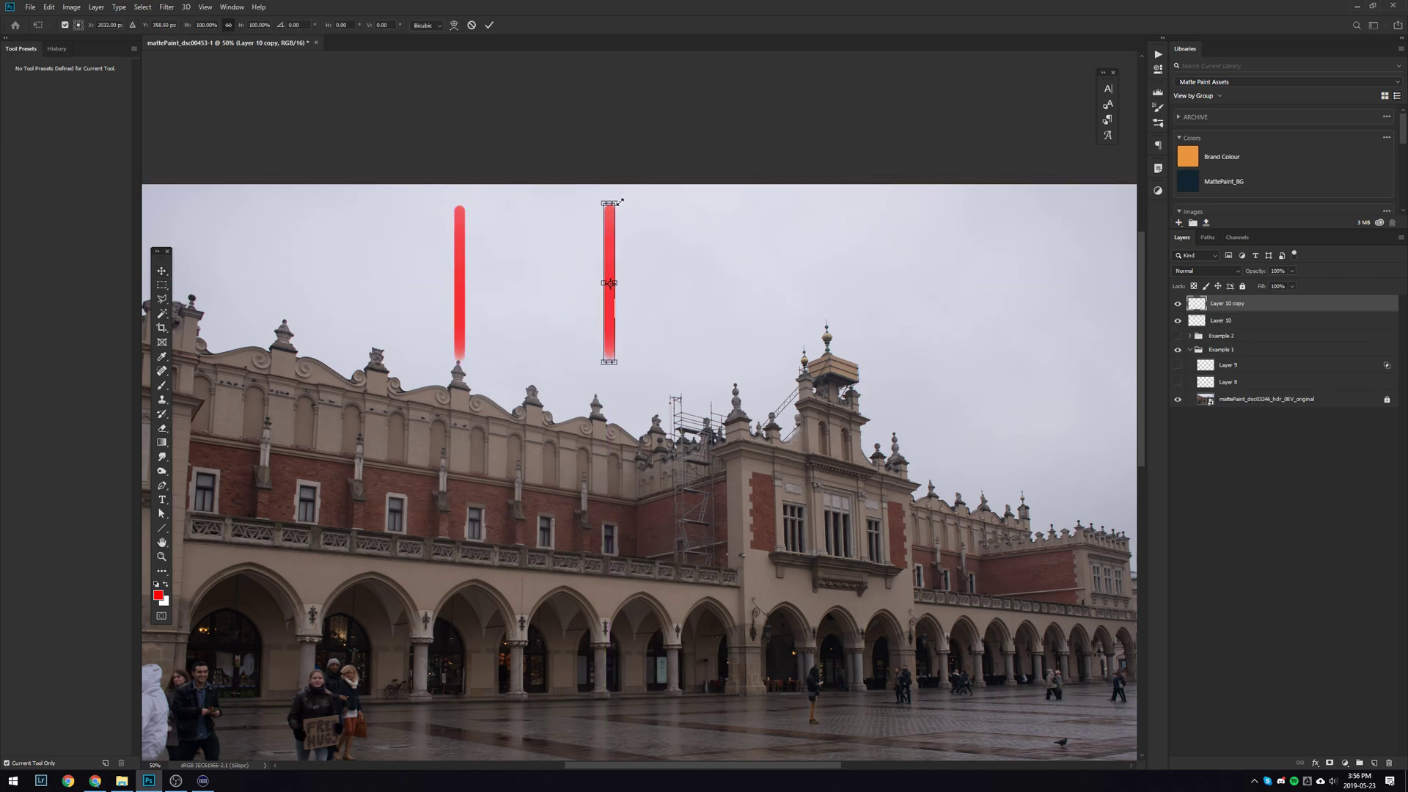
drag(616, 205, 617, 233)
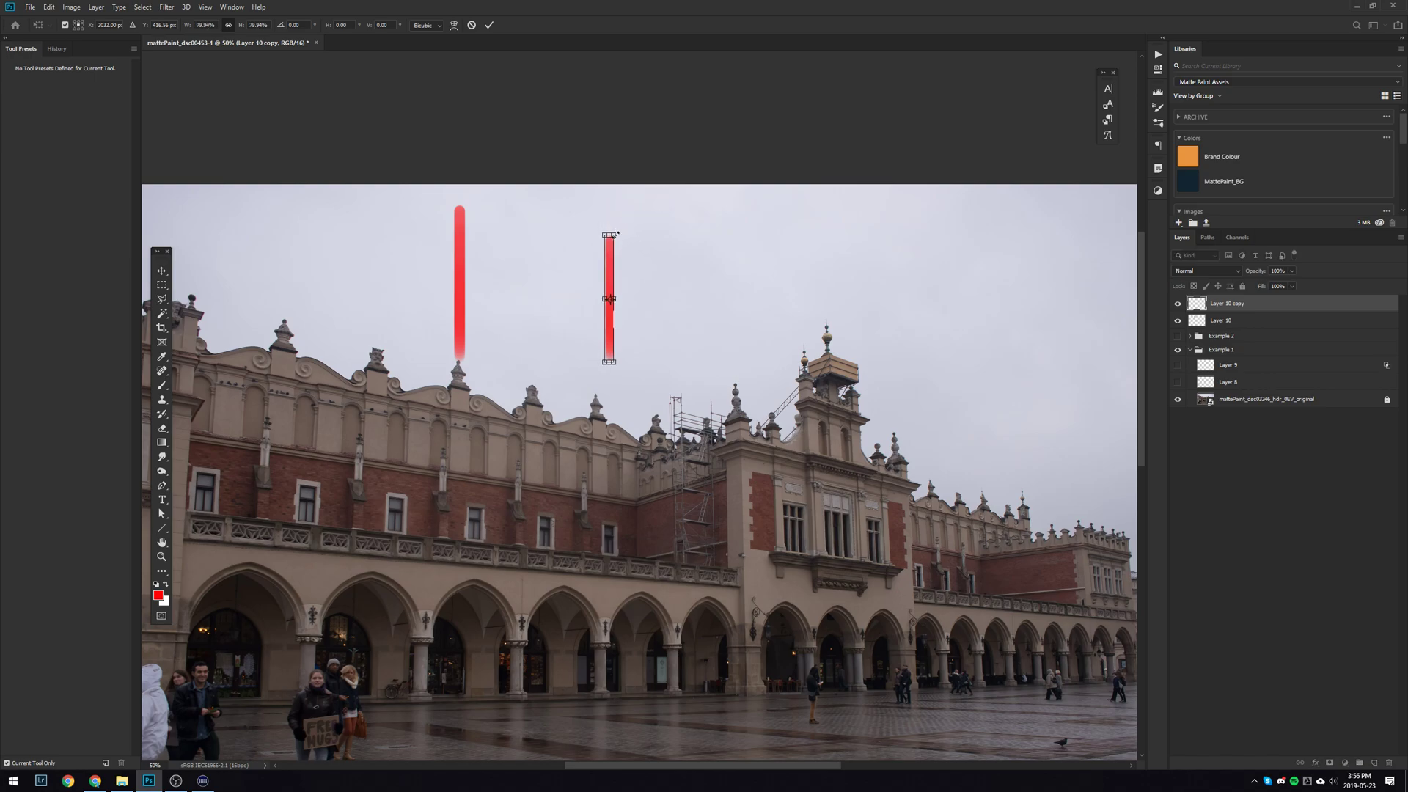
key(Return)
Step: Duplicate the smaller red bar further right and scale this third bar down toward its base
drag(613, 354, 702, 354)
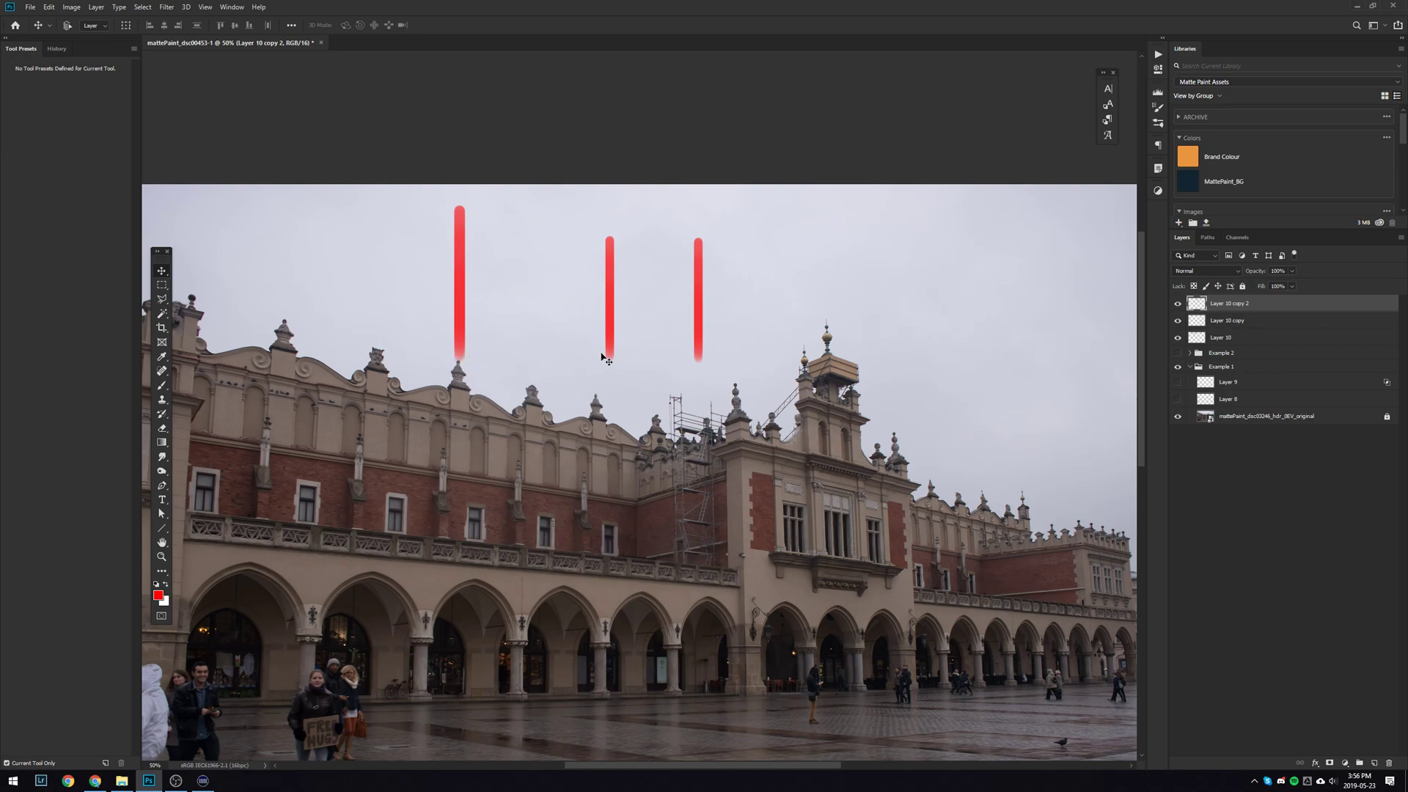
key(ctrl+t)
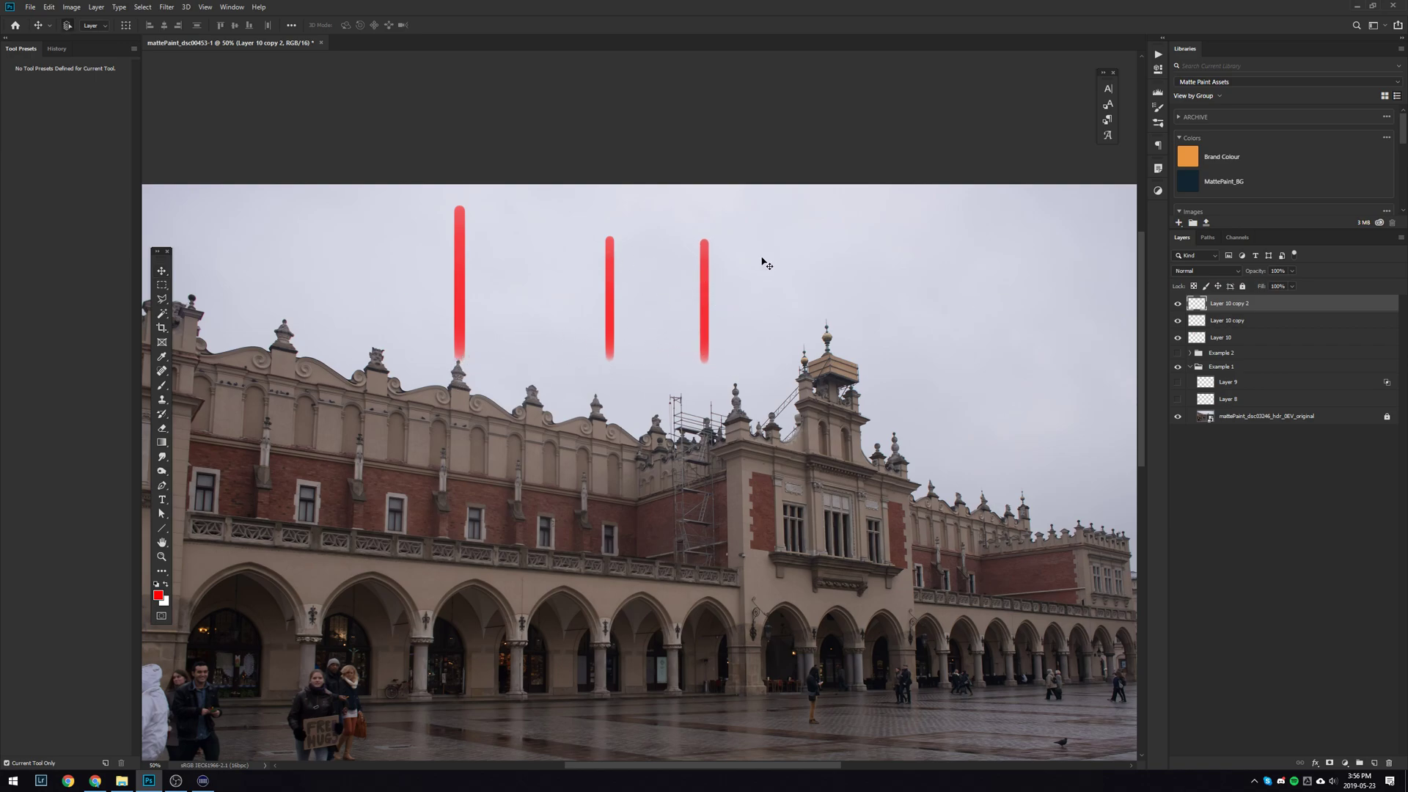
drag(713, 237, 708, 273)
key(Return)
Step: Draw thin red perspective guide lines along the tops and bases of the three bars
key(u)
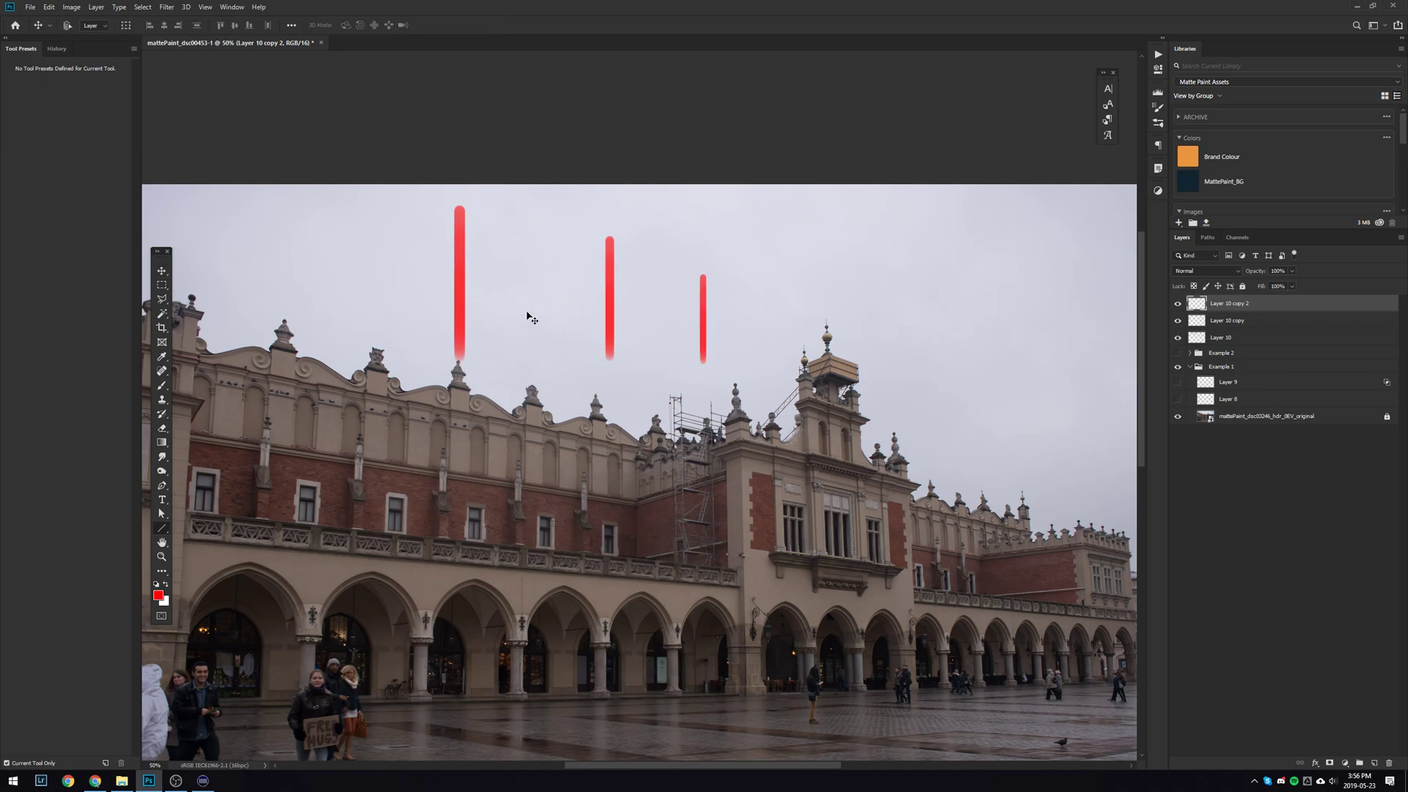
drag(429, 194, 935, 375)
key(ctrl+z)
drag(460, 357, 939, 369)
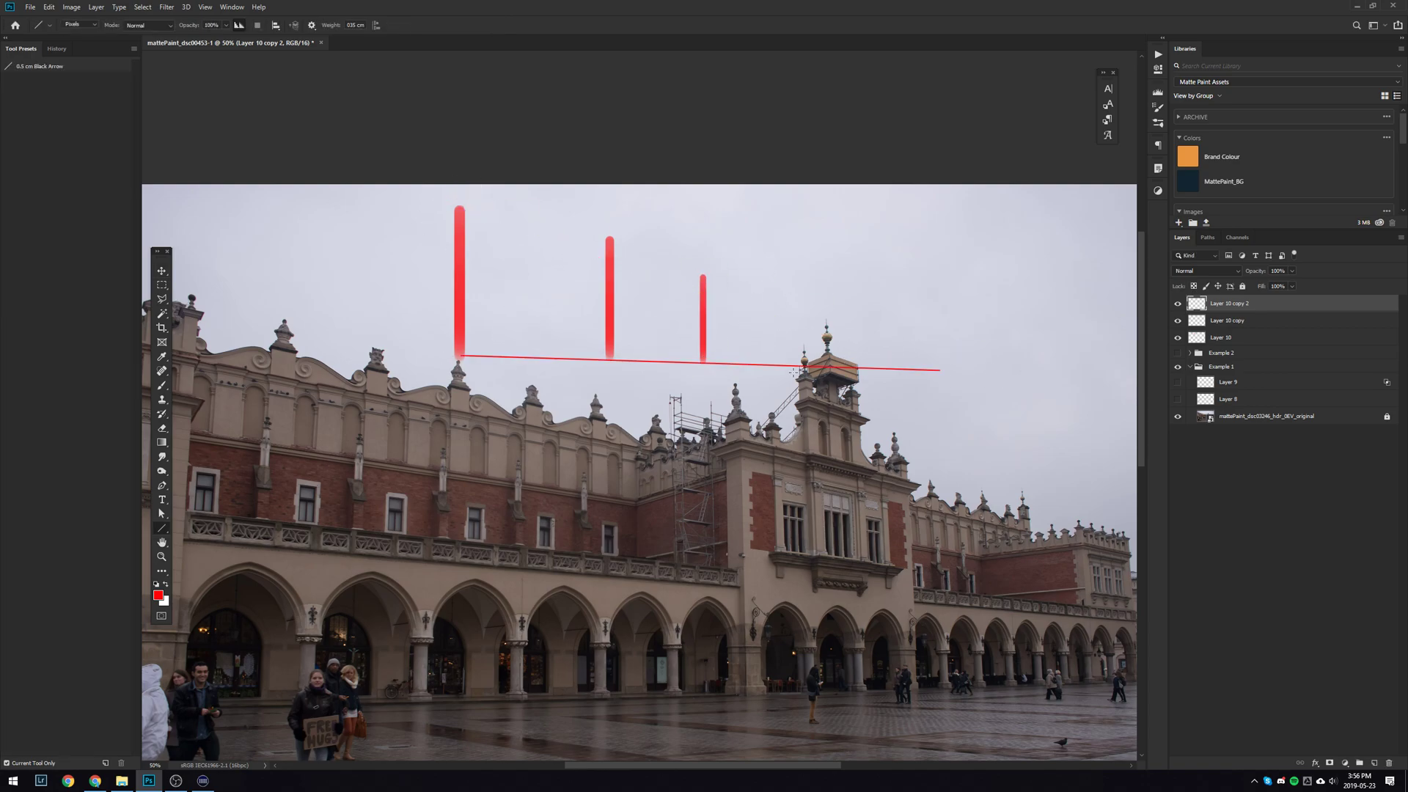
Step: Undo the guide line and both scaled copies of the red bar
key(ctrl+z)
key(ctrl+z)
key(ctrl+z)
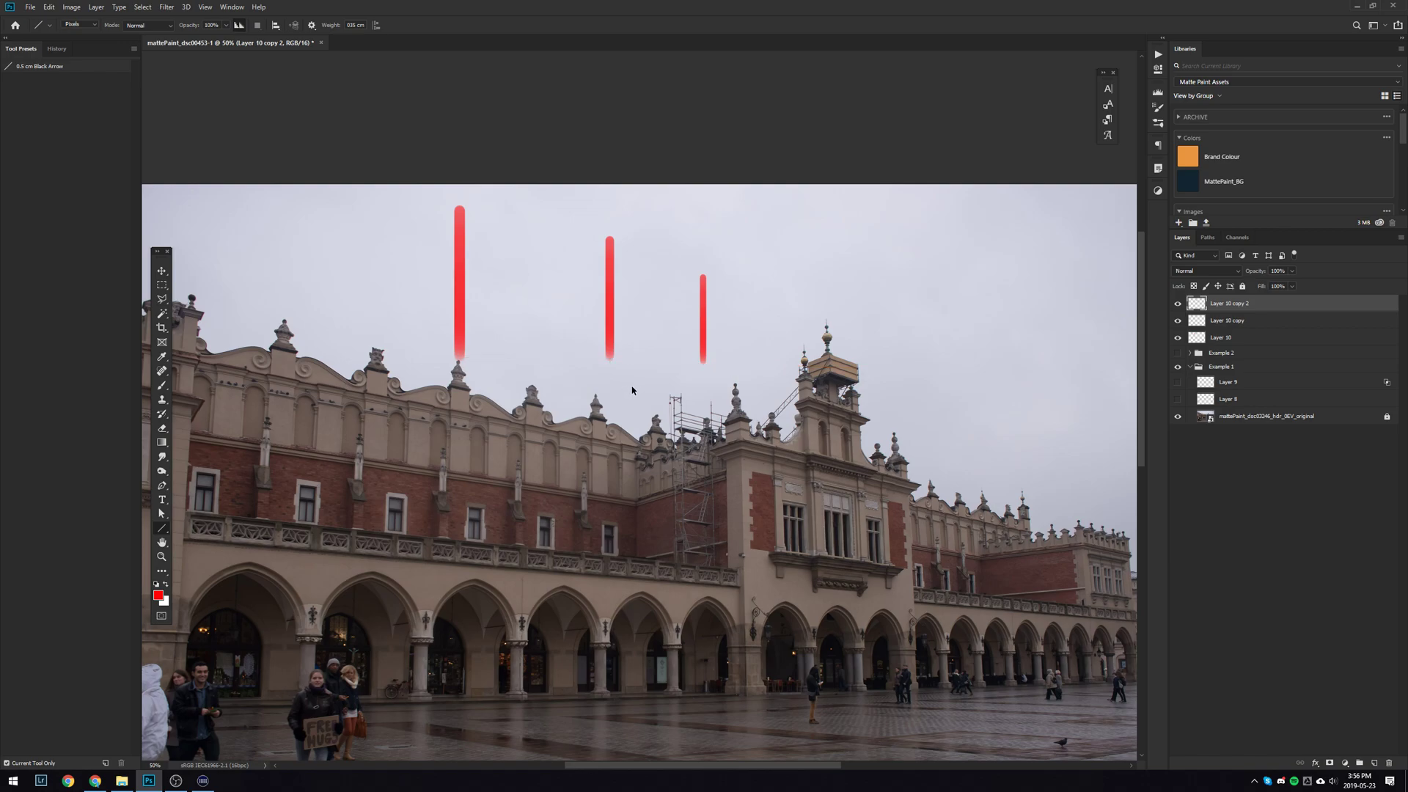
key(ctrl+z)
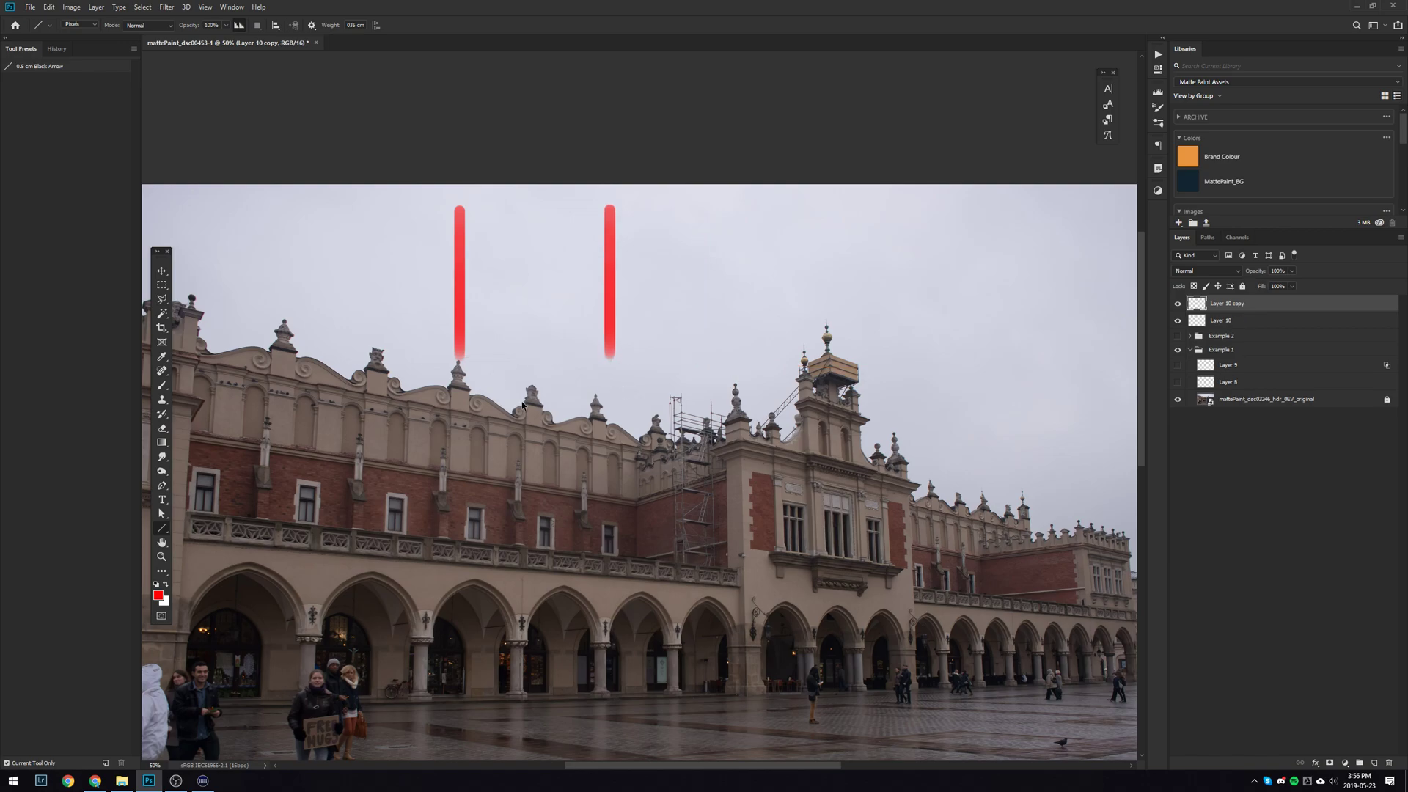
key(ctrl+z)
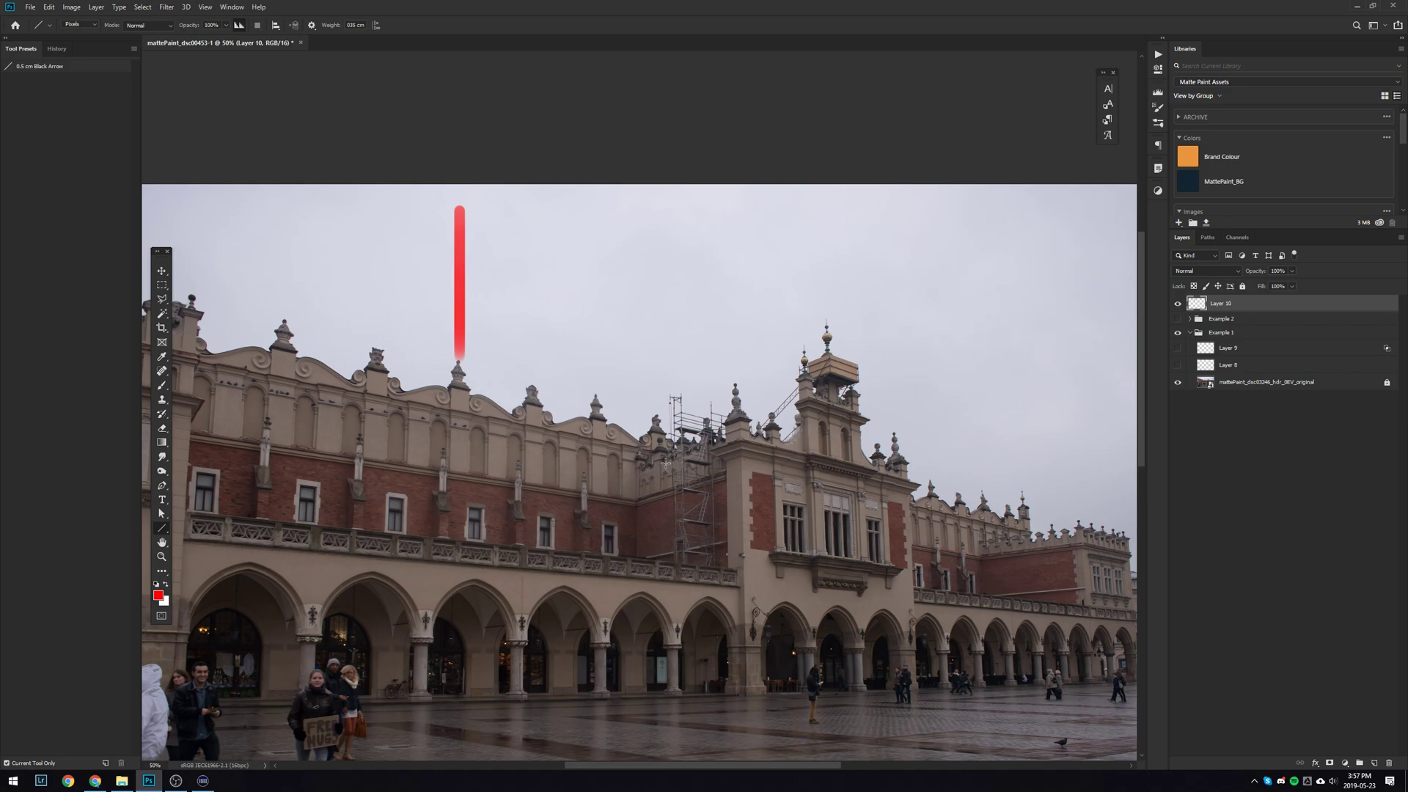
Step: Duplicate the red bar's layer, then move the copy right and scale it to about 73% in one transform
key(ctrl+j)
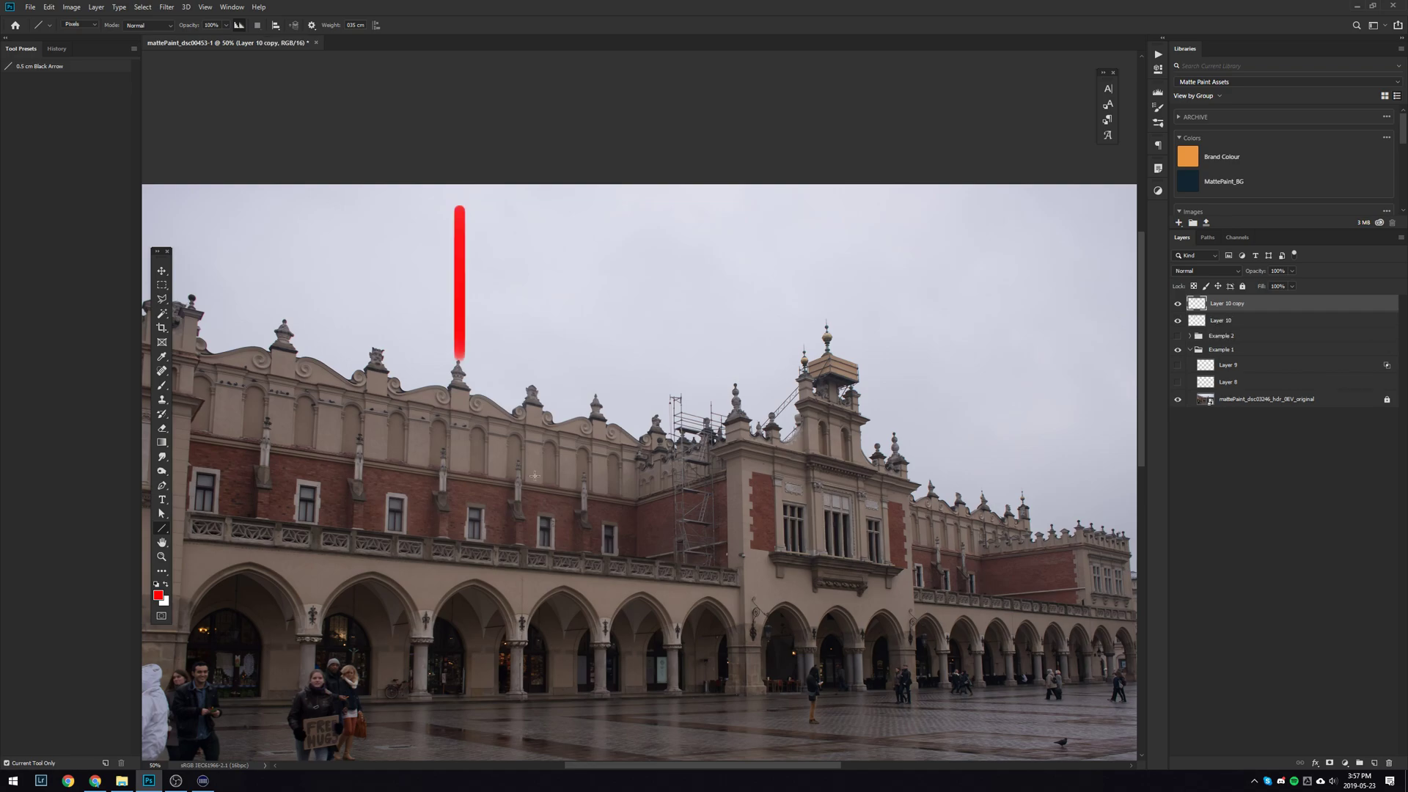
key(ctrl+t)
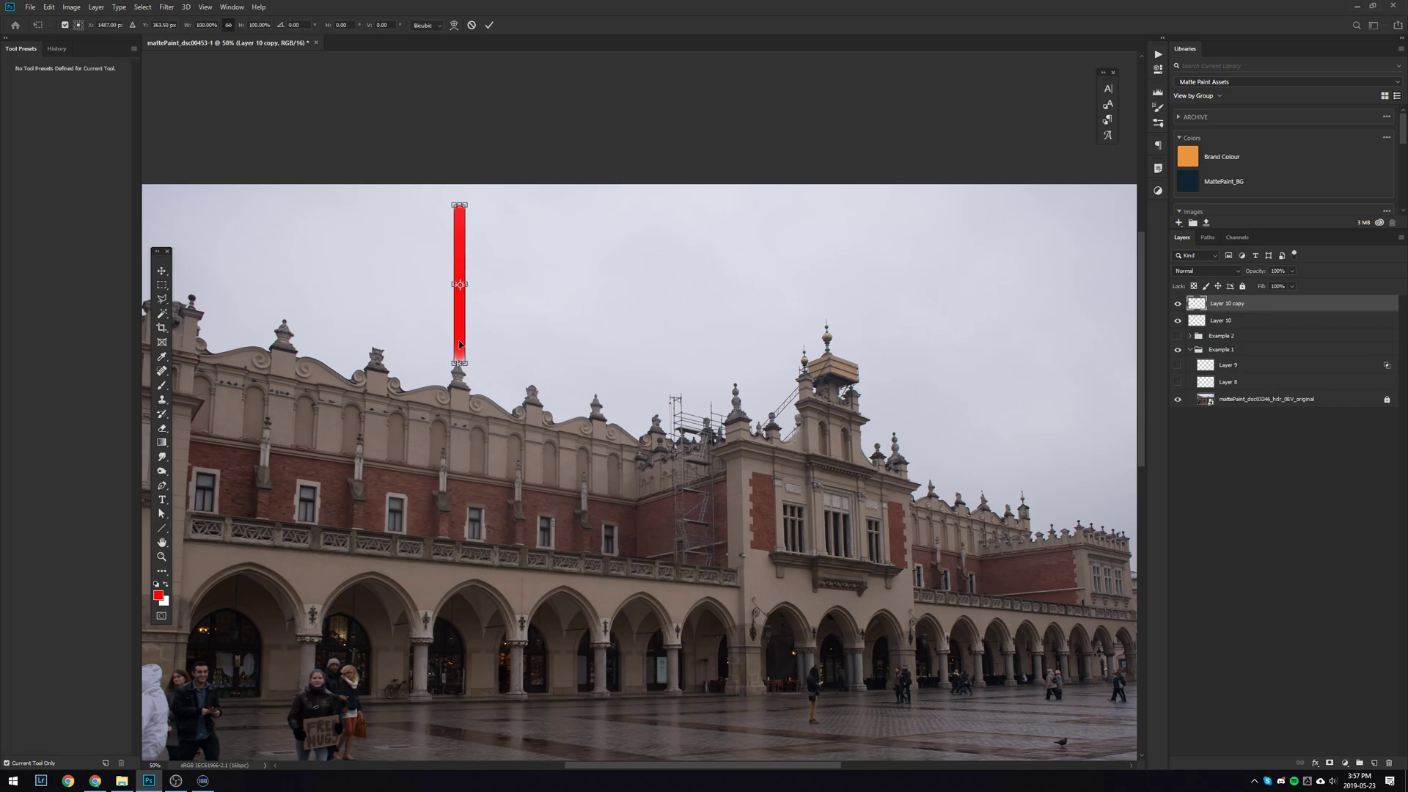
drag(460, 344, 627, 343)
drag(633, 204, 644, 244)
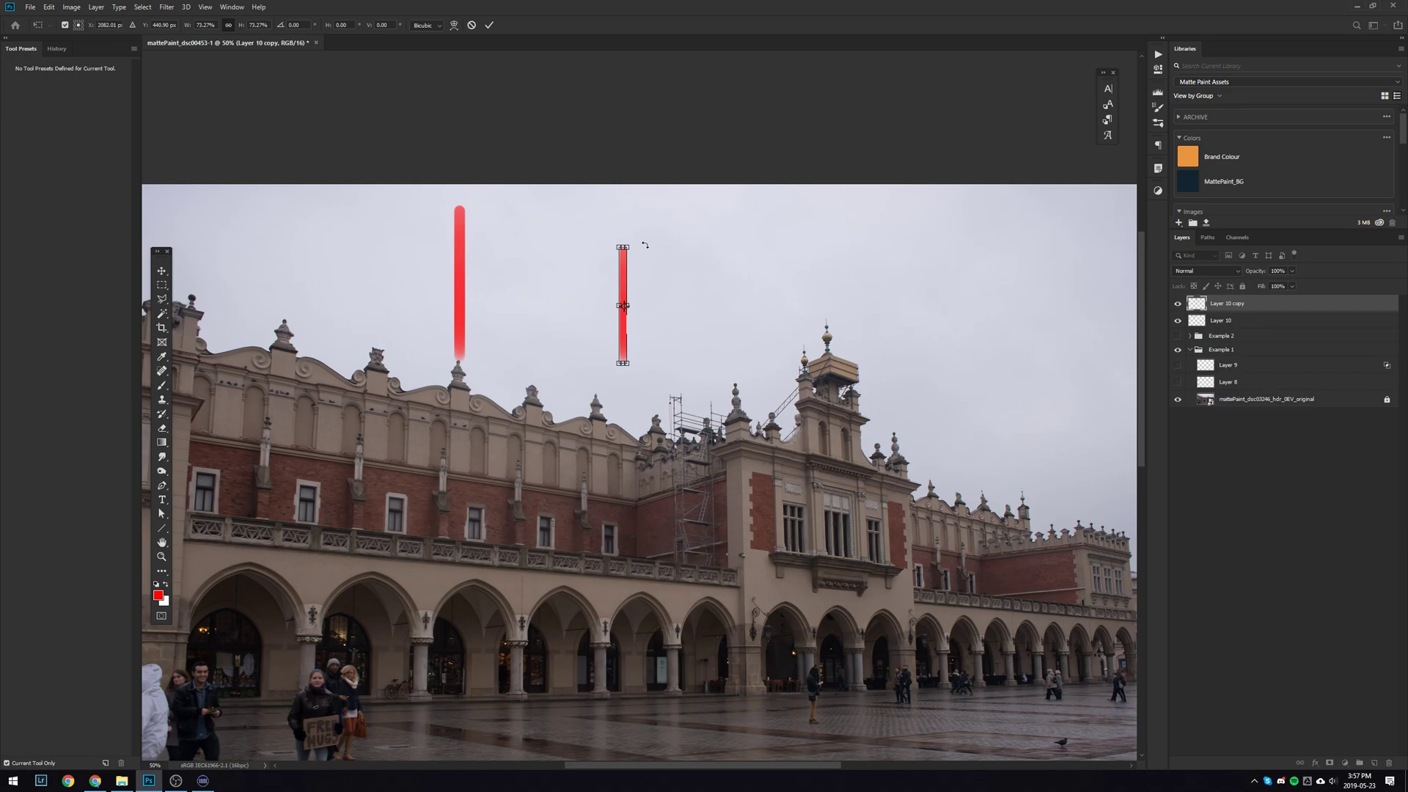
key(u)
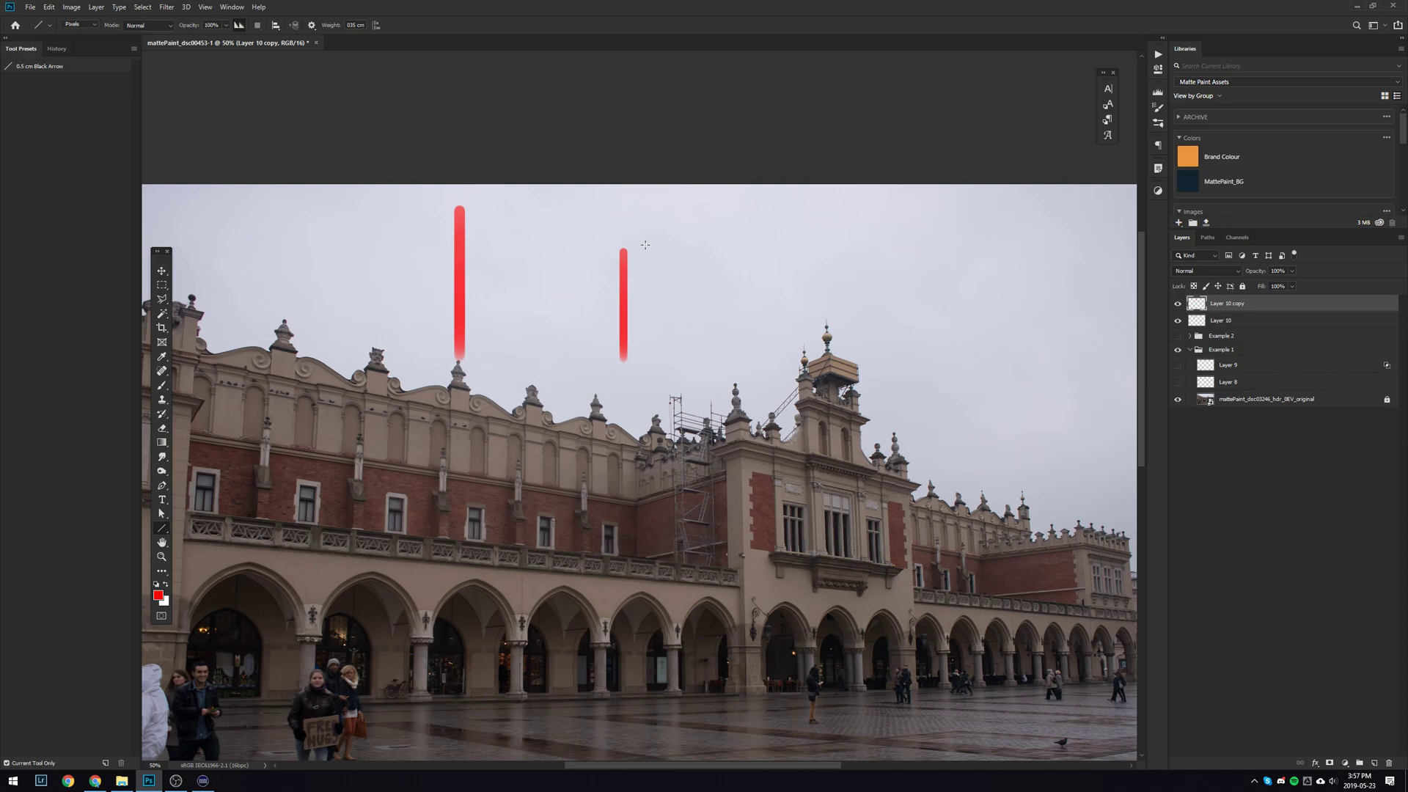
Step: Repeat the last transform on new copies to create six more, progressively smaller bars receding to the right
key(ctrl+shift+alt+t)
key(ctrl+shift+alt+t)
key(ctrl+shift+alt+t)
key(ctrl+shift+alt+t)
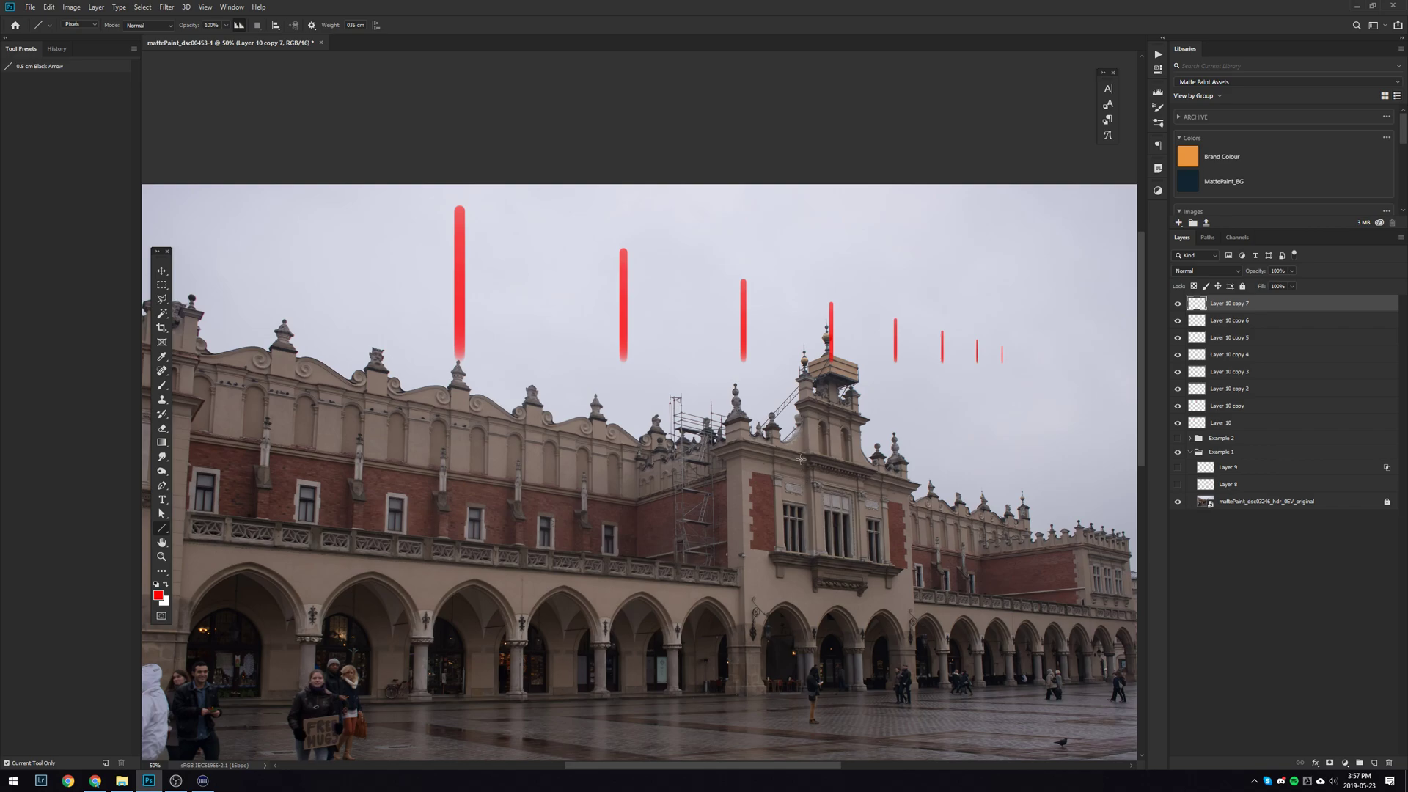
Step: Delete all the copied bar layers, from Layer 10 copy through Layer 10 copy 7
shift+click(1224, 407)
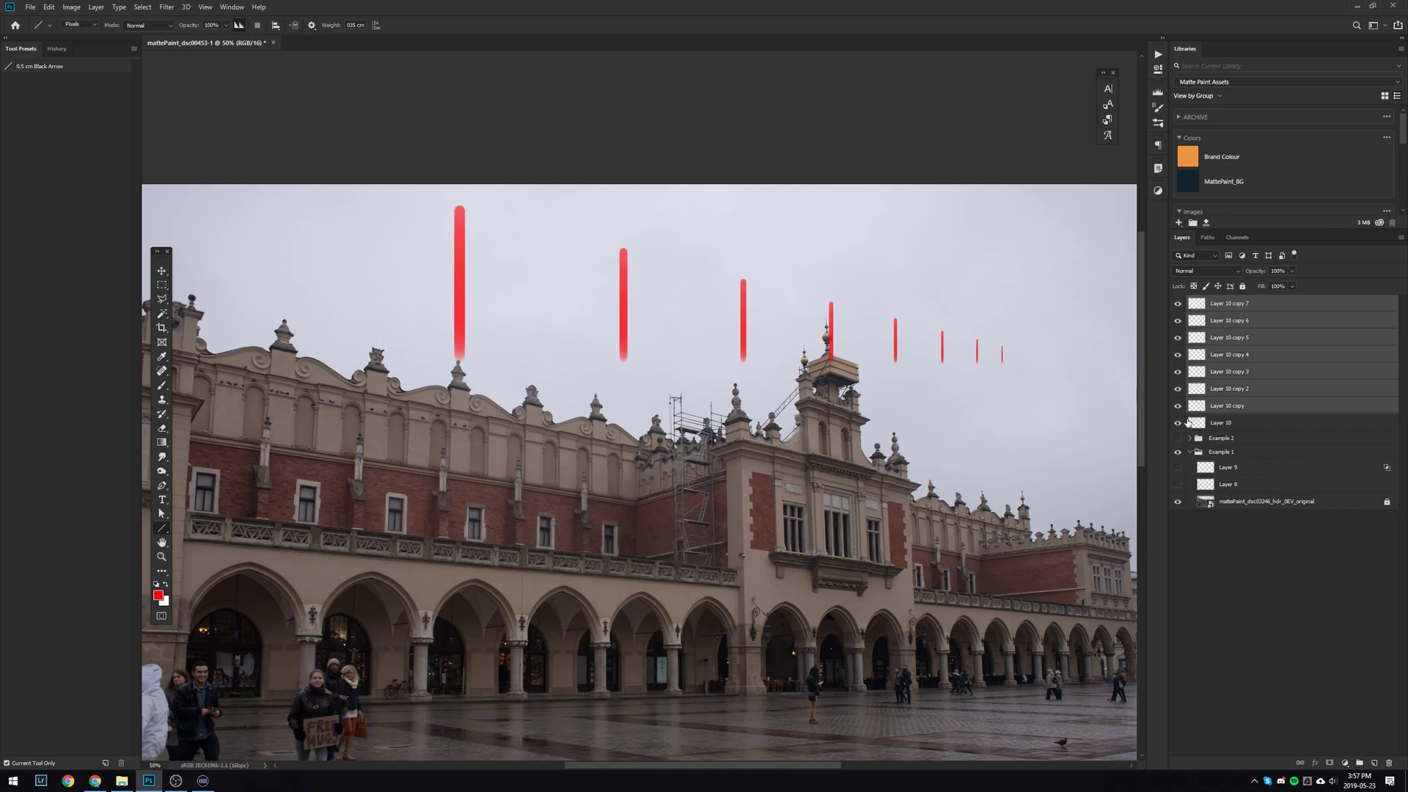
key(Delete)
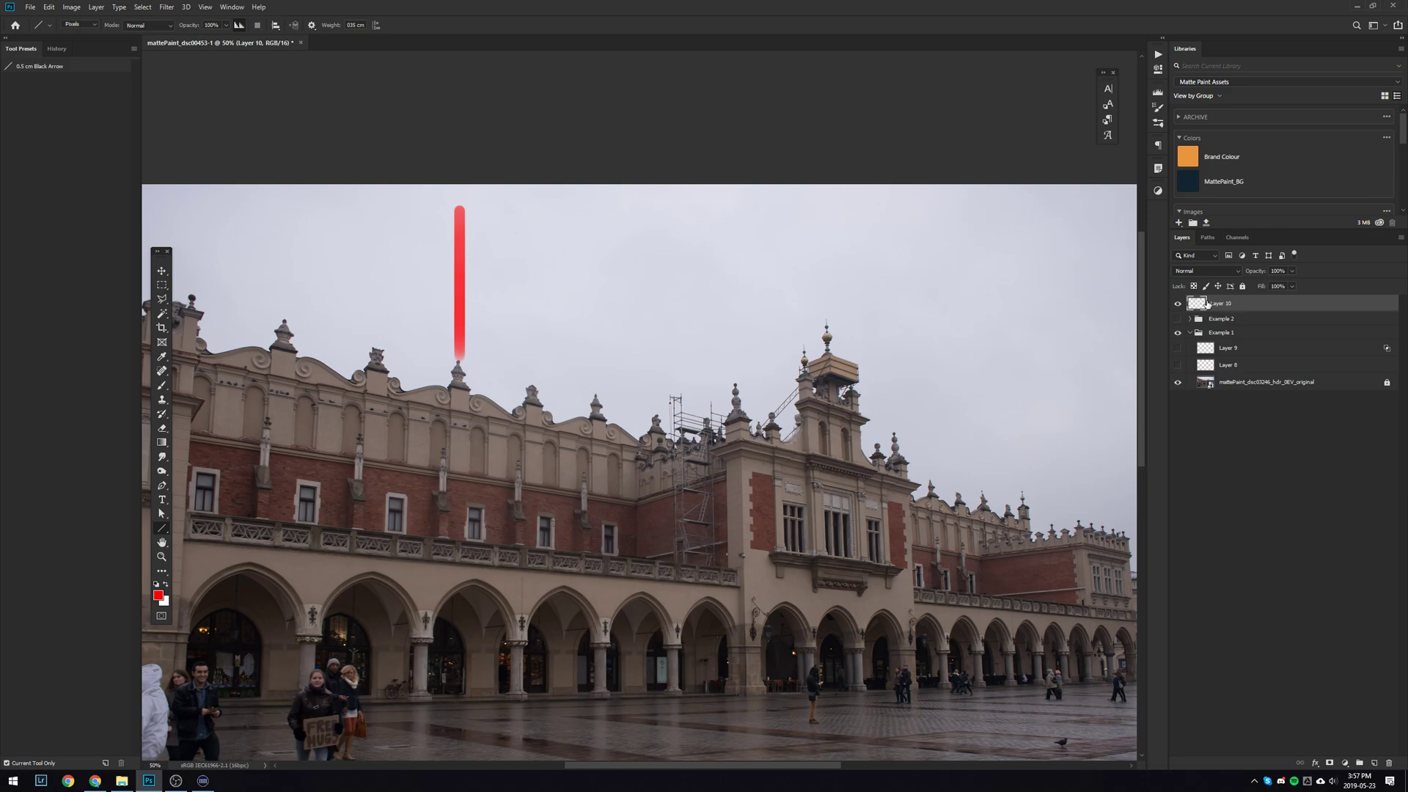
Step: Duplicate the original red bar's layer in place
key(ctrl+j)
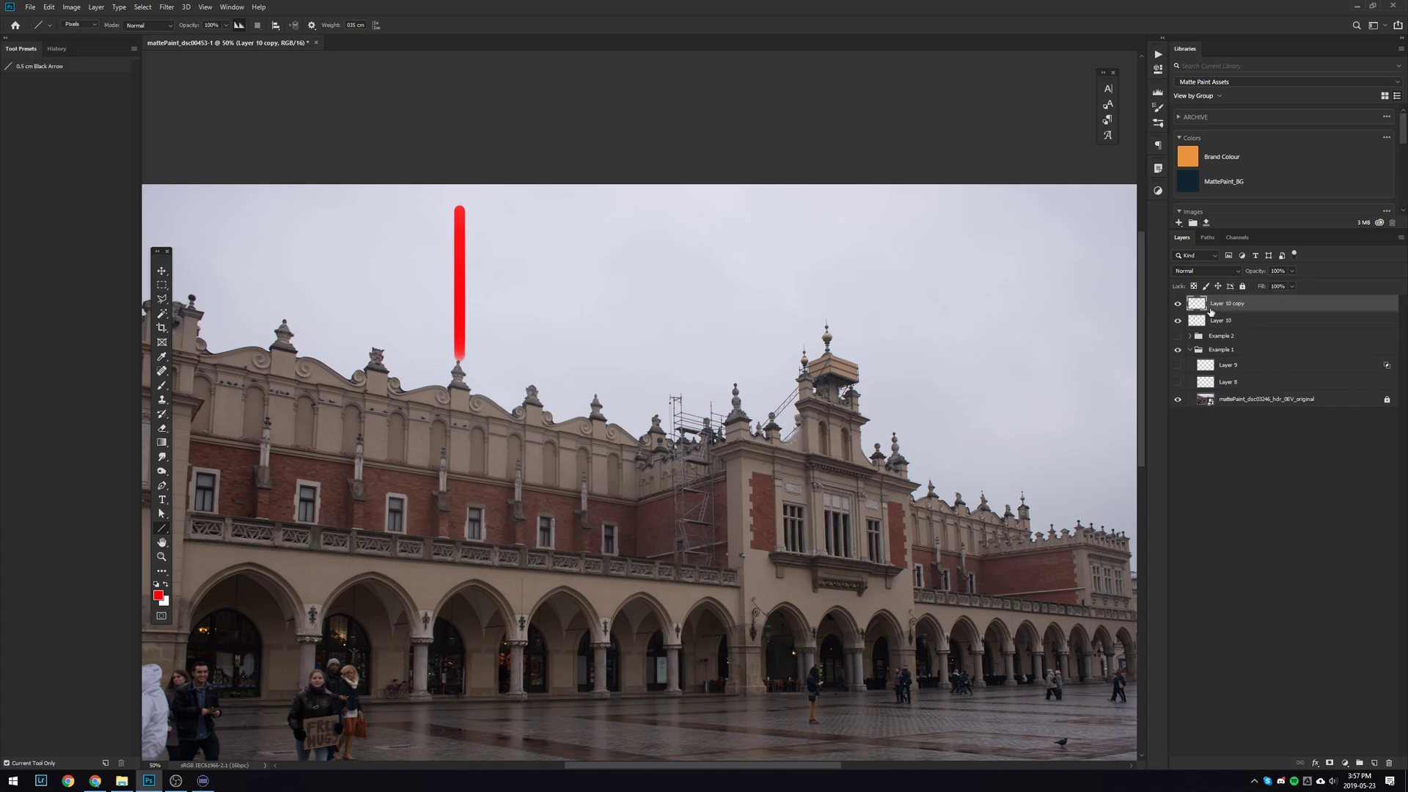
key(ctrl+t)
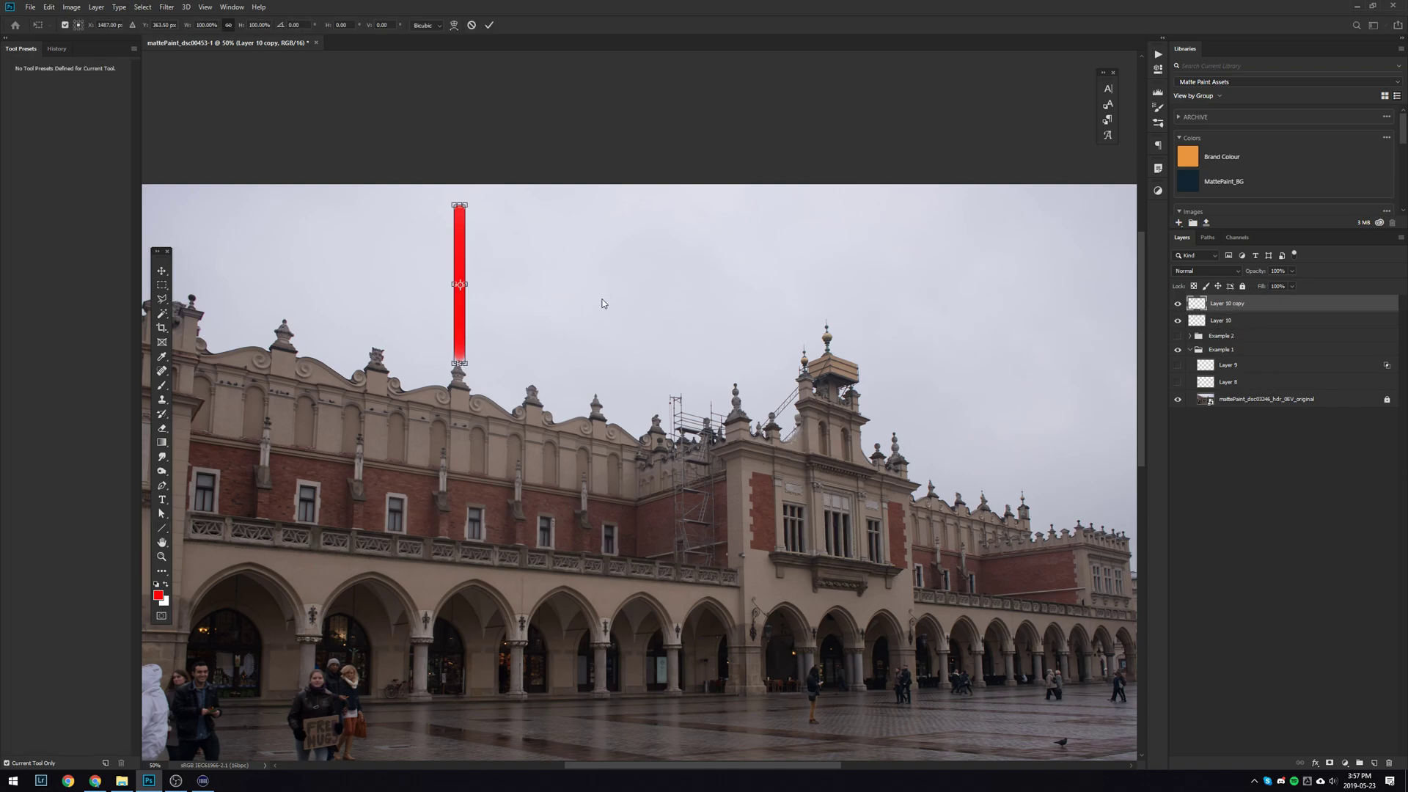
key(Return)
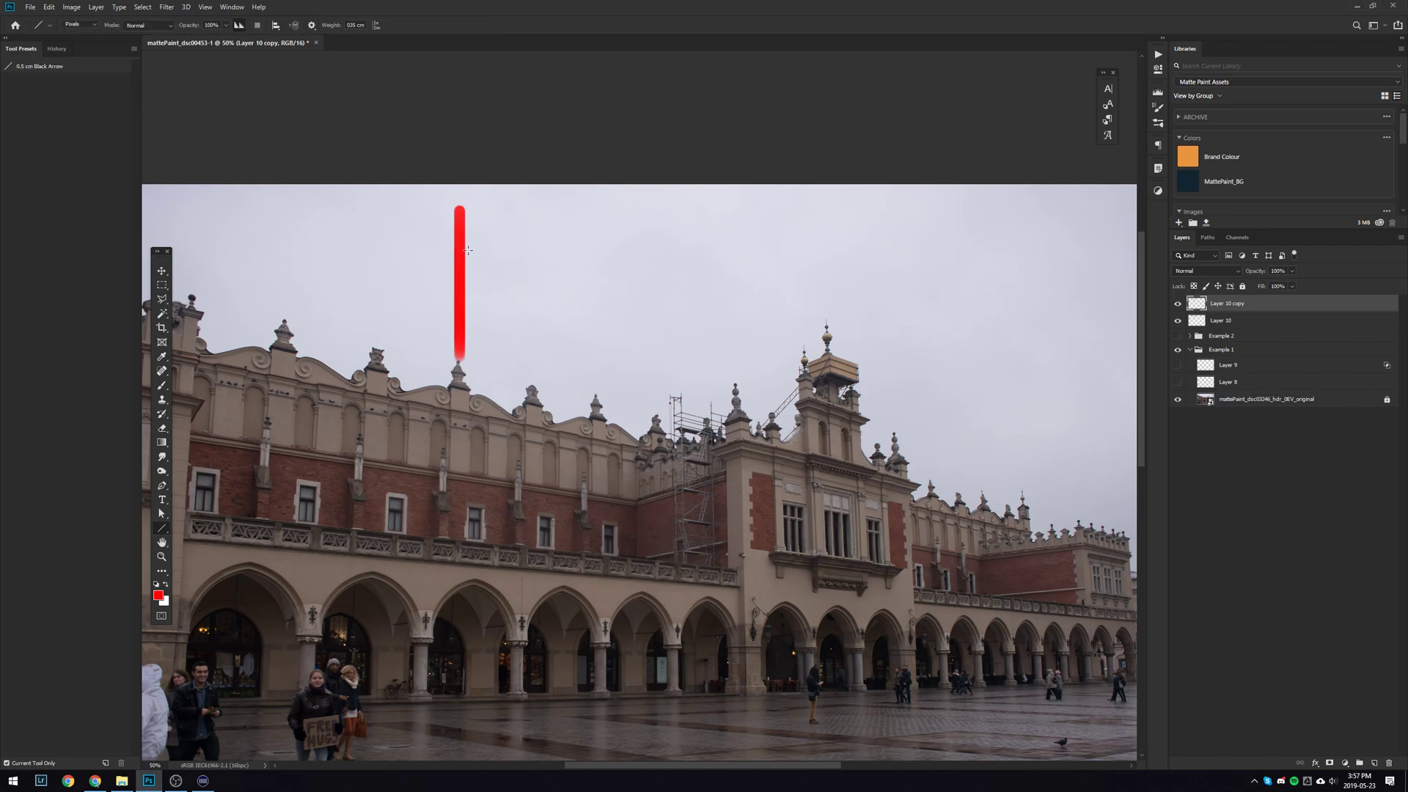
right_click(460, 256)
click(458, 249)
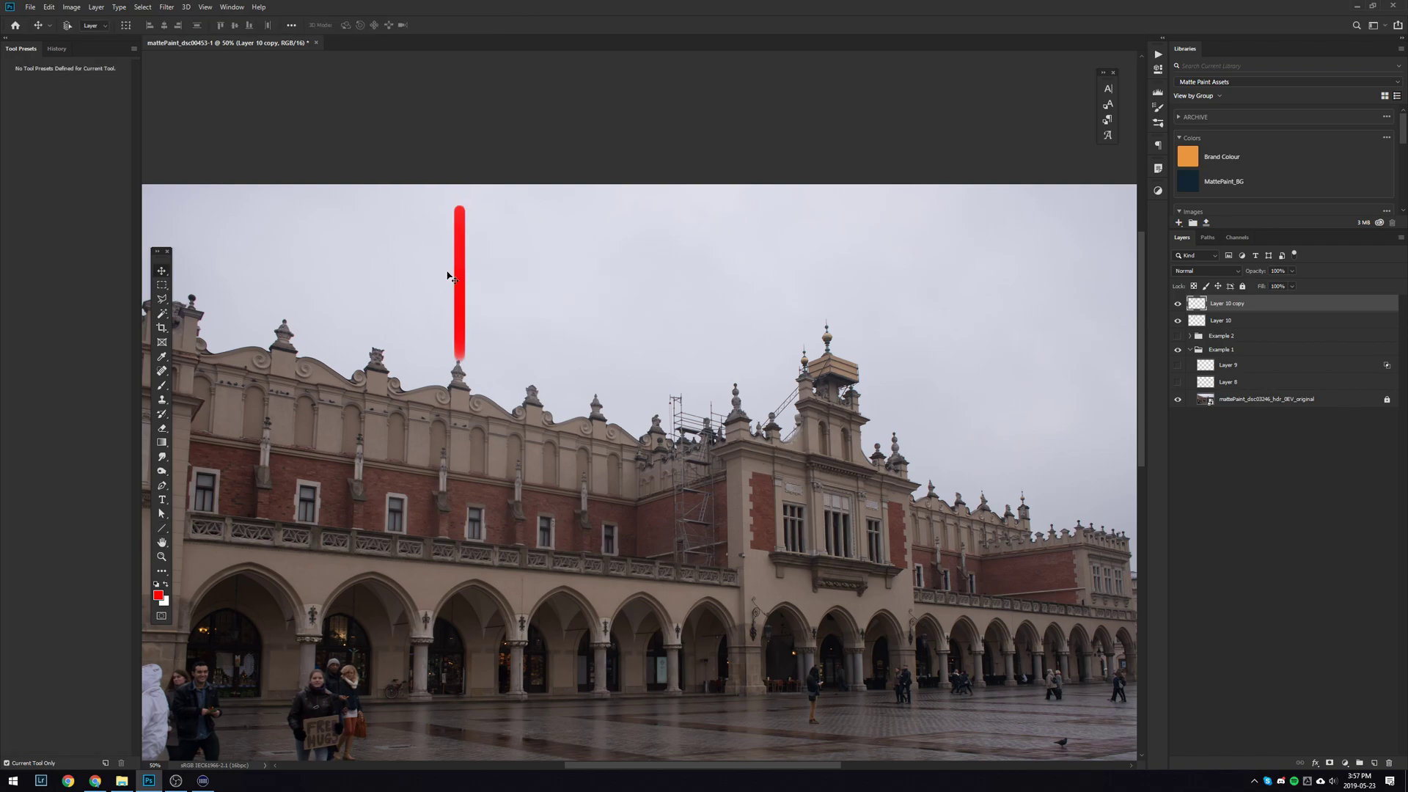
click(48, 7)
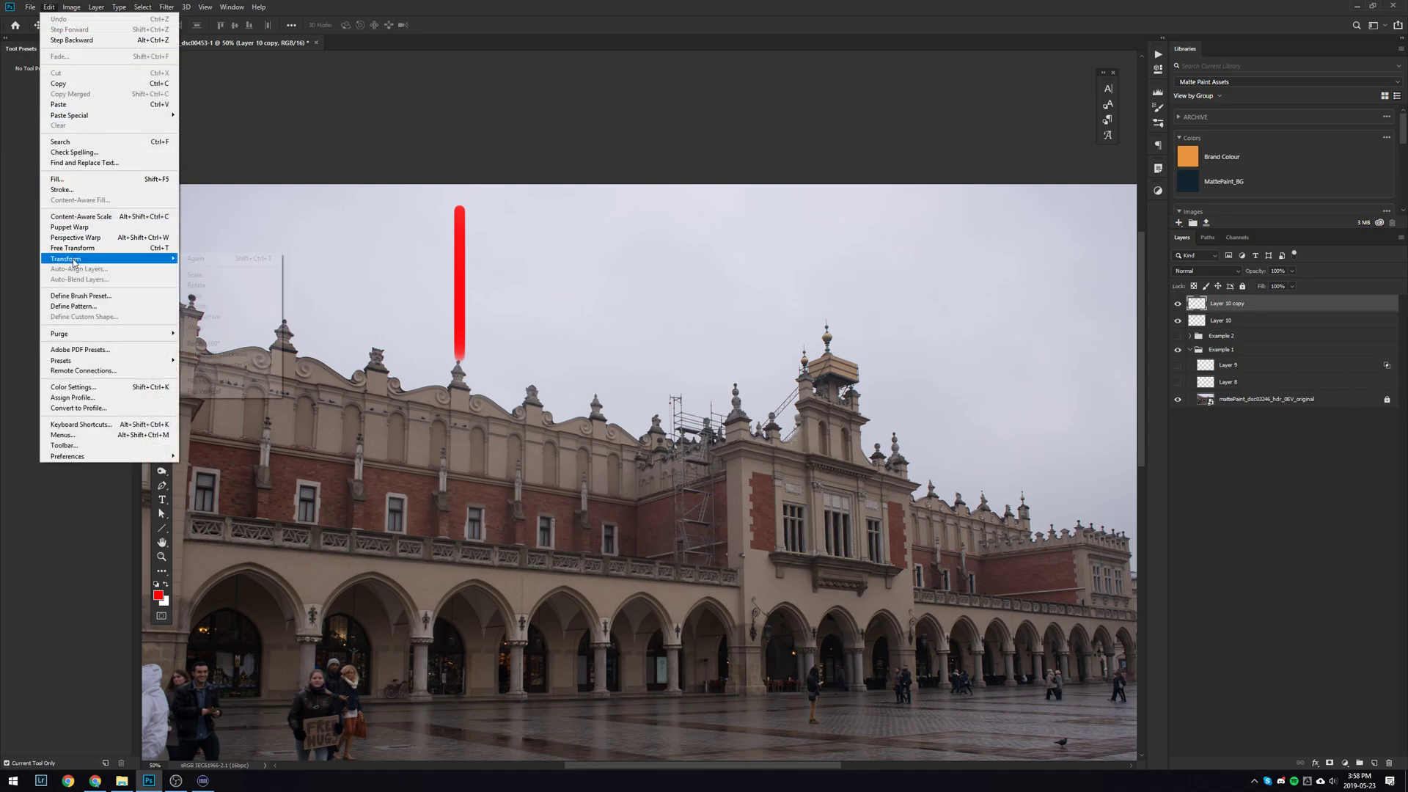
click(108, 250)
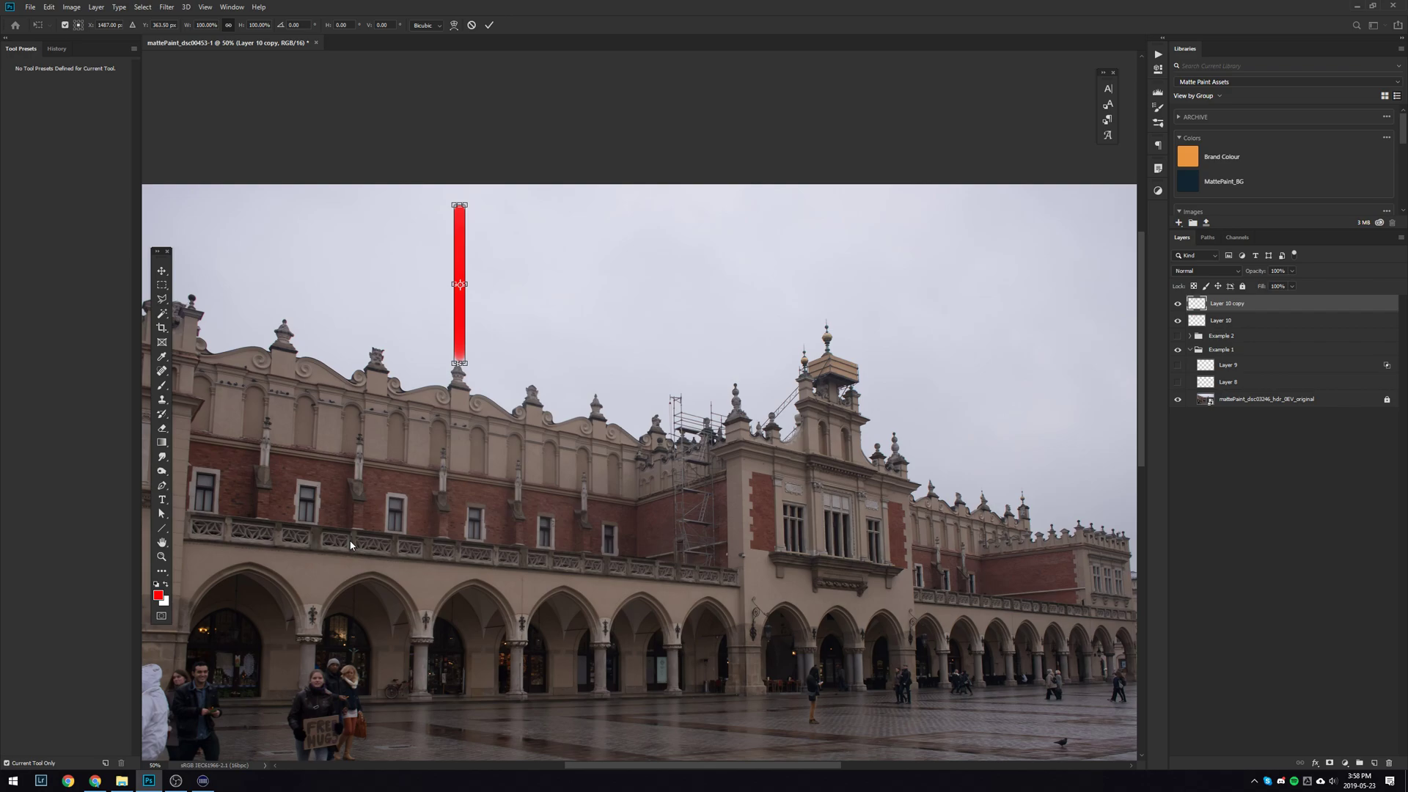
key(Return)
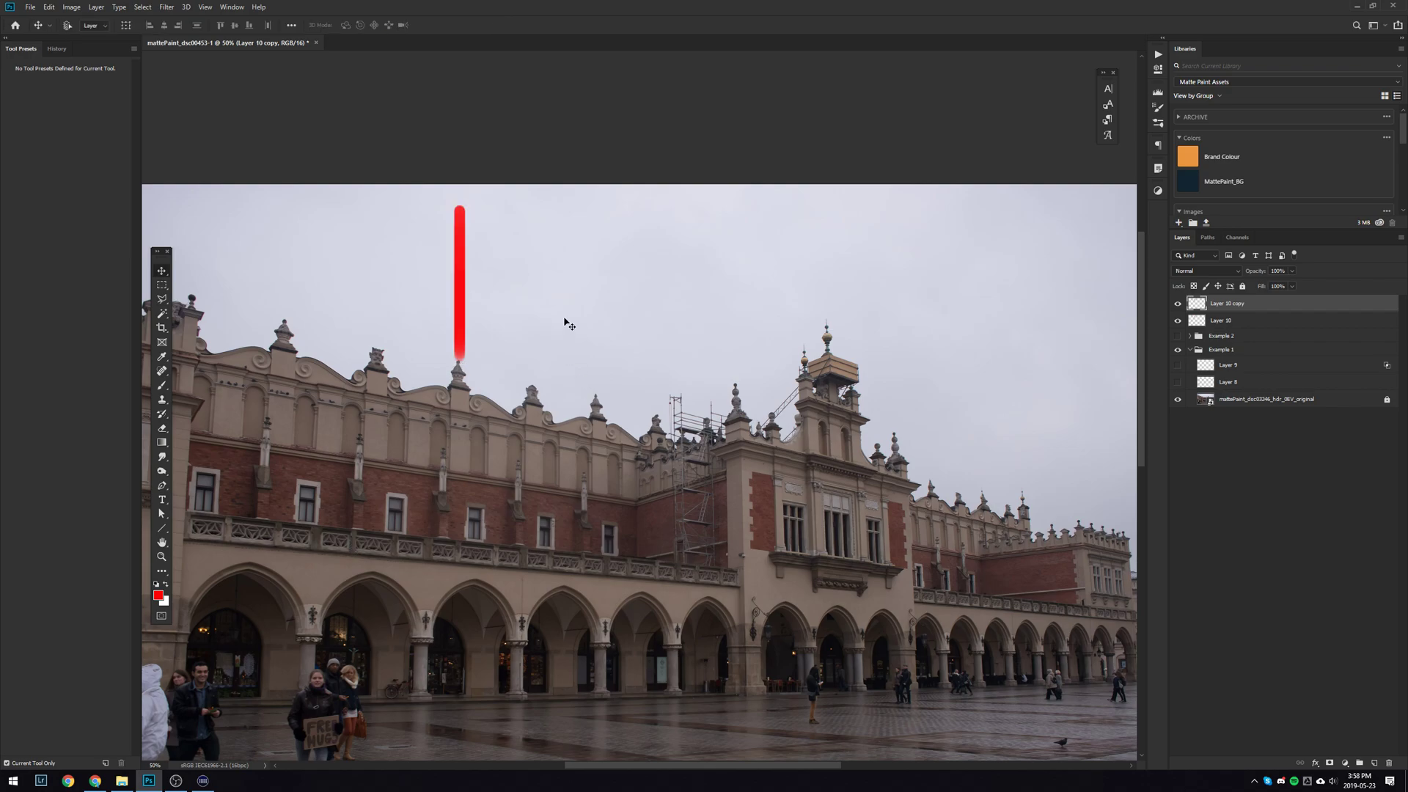
Step: Move the full-size bar copy to the right of the original, level with it in the sky
drag(462, 297, 623, 292)
key(ctrl+t)
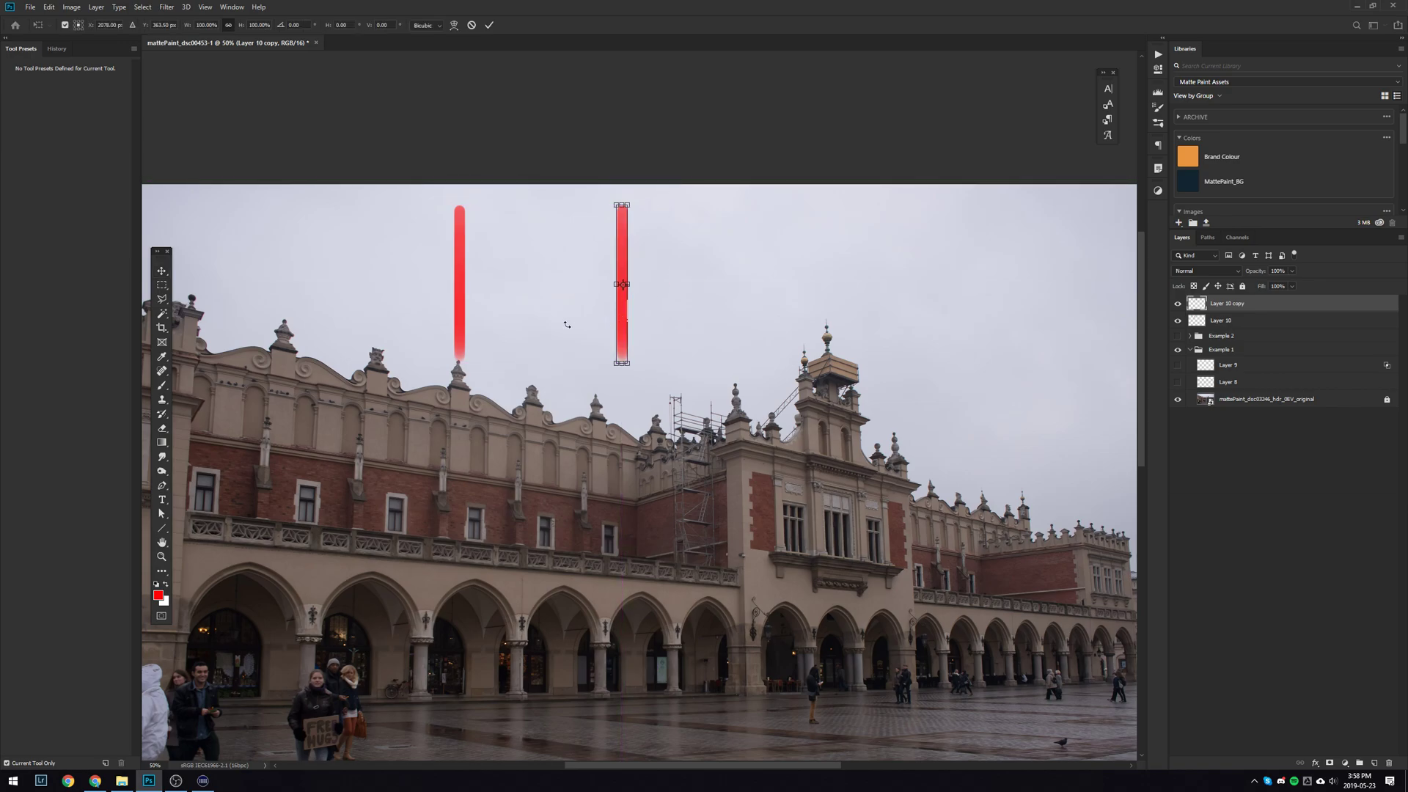
key(Return)
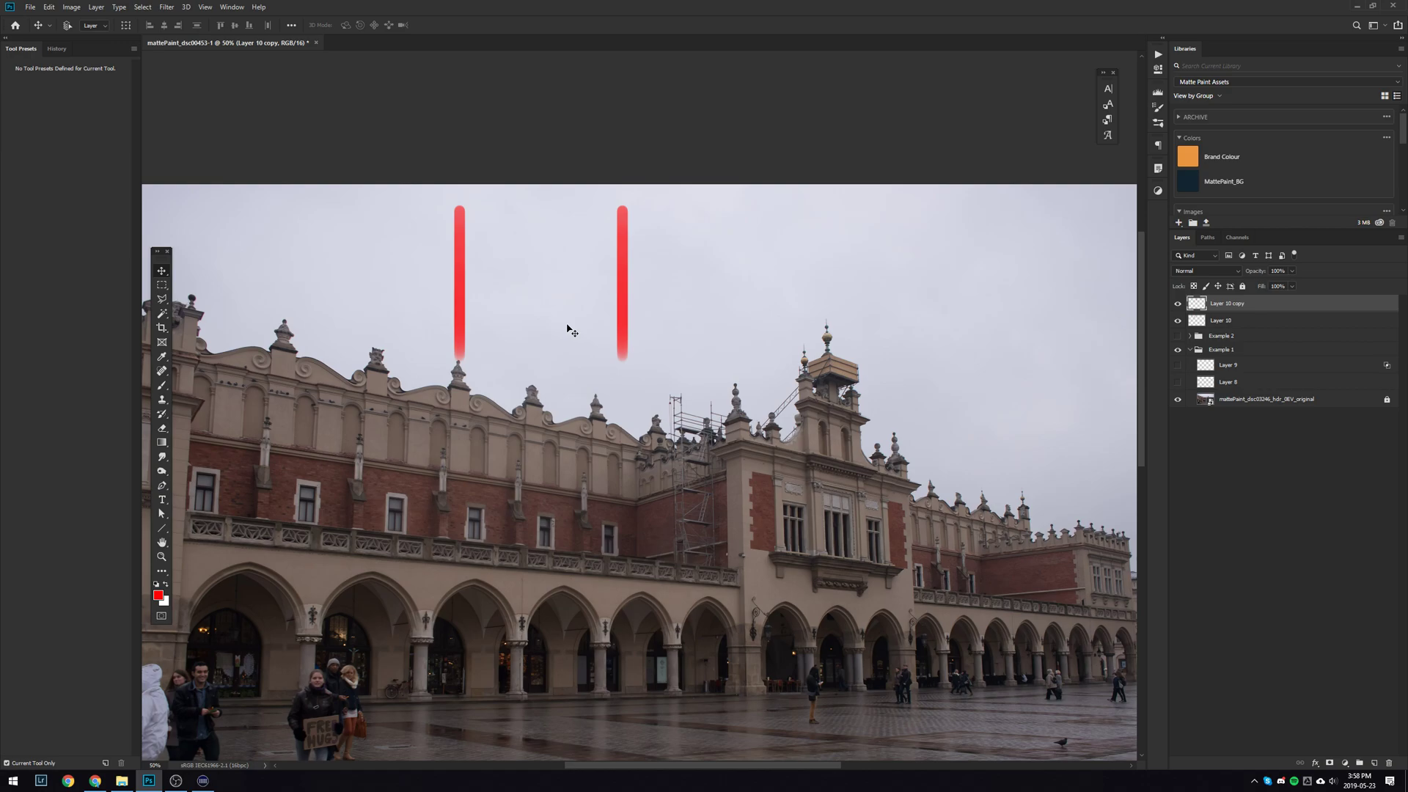
Step: Scale the moved bar copy proportionally to about 69% from its base, and repeat that transform on six new copies
key(ctrl+t)
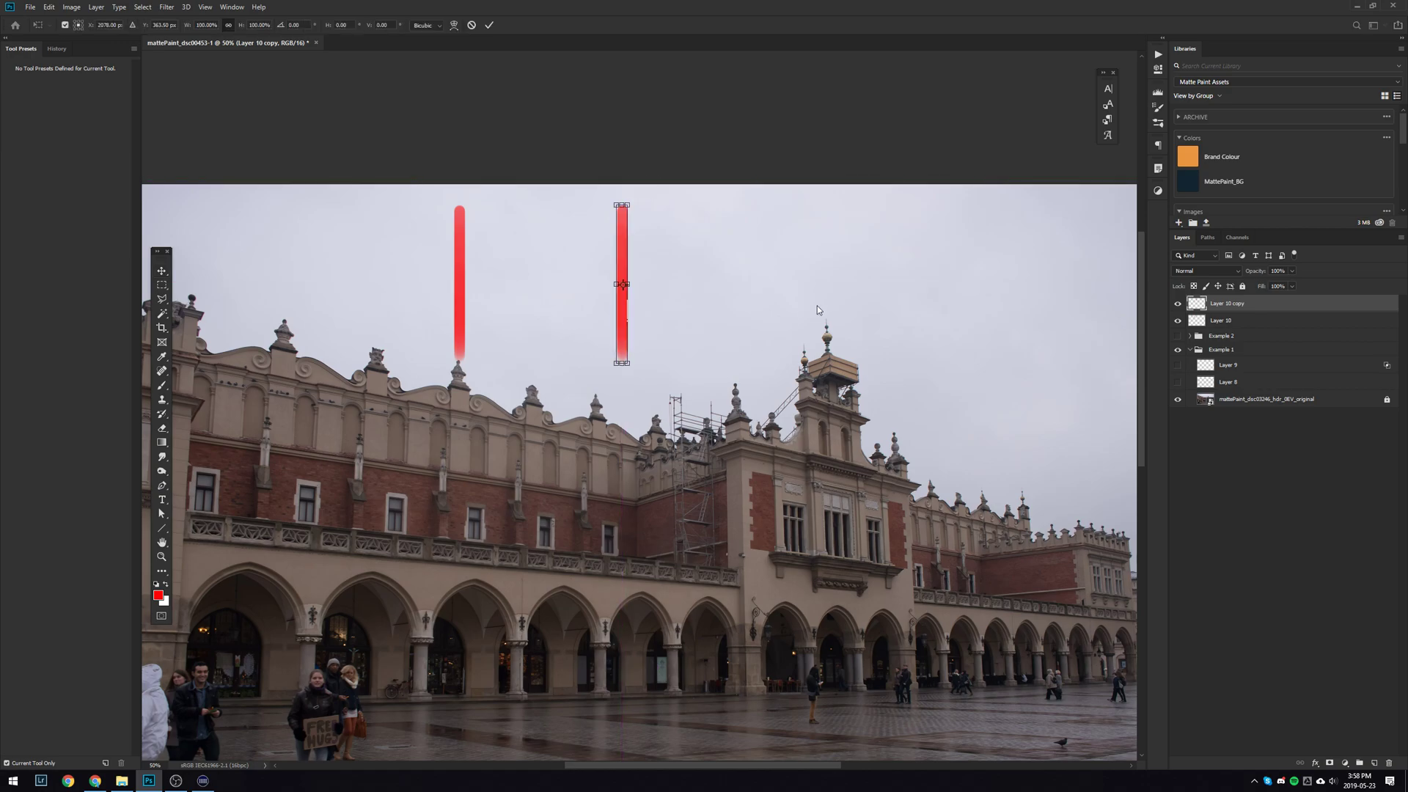
drag(622, 206, 622, 255)
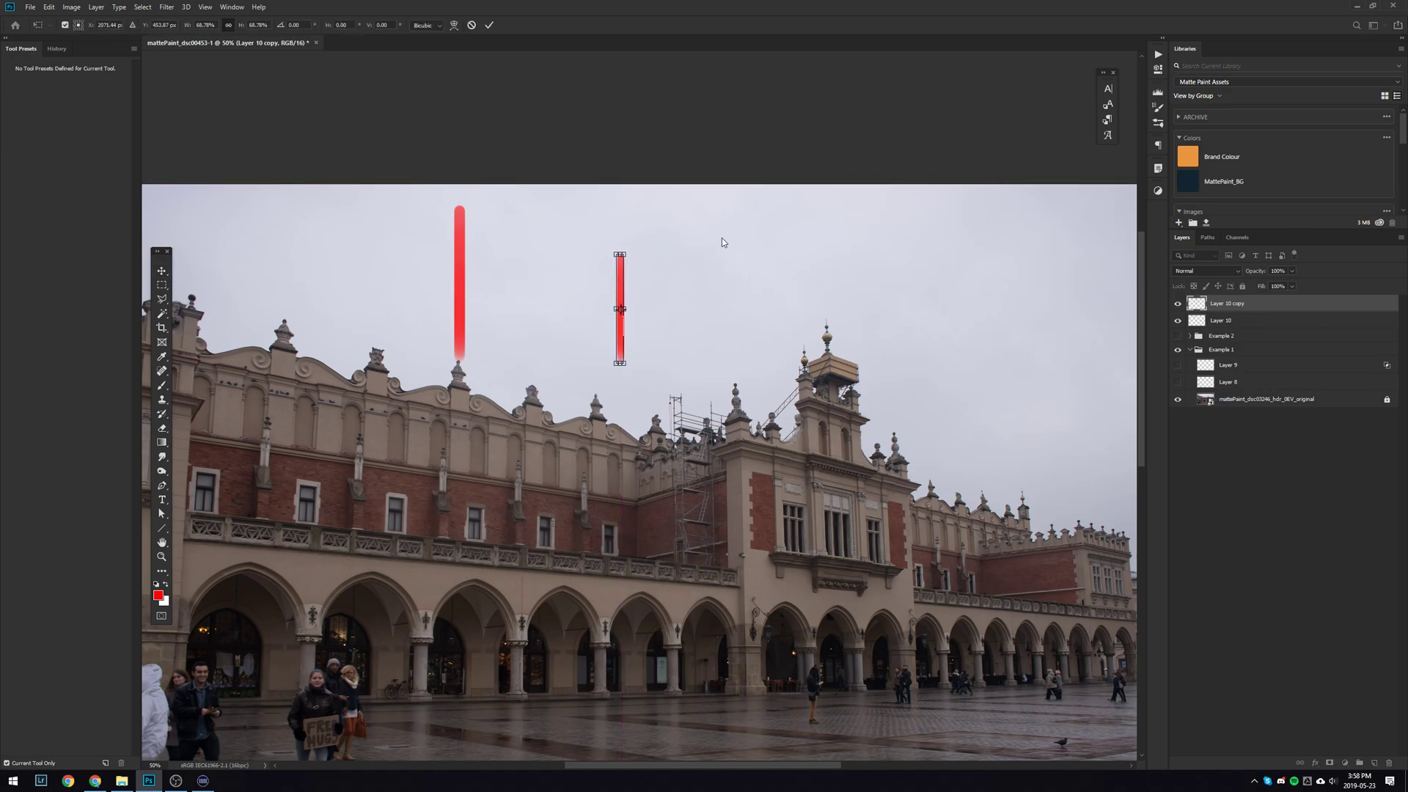
key(Return)
key(ctrl+j)
key(ctrl+j)
key(ctrl+j)
key(ctrl+j)
key(ctrl+j)
key(ctrl+j)
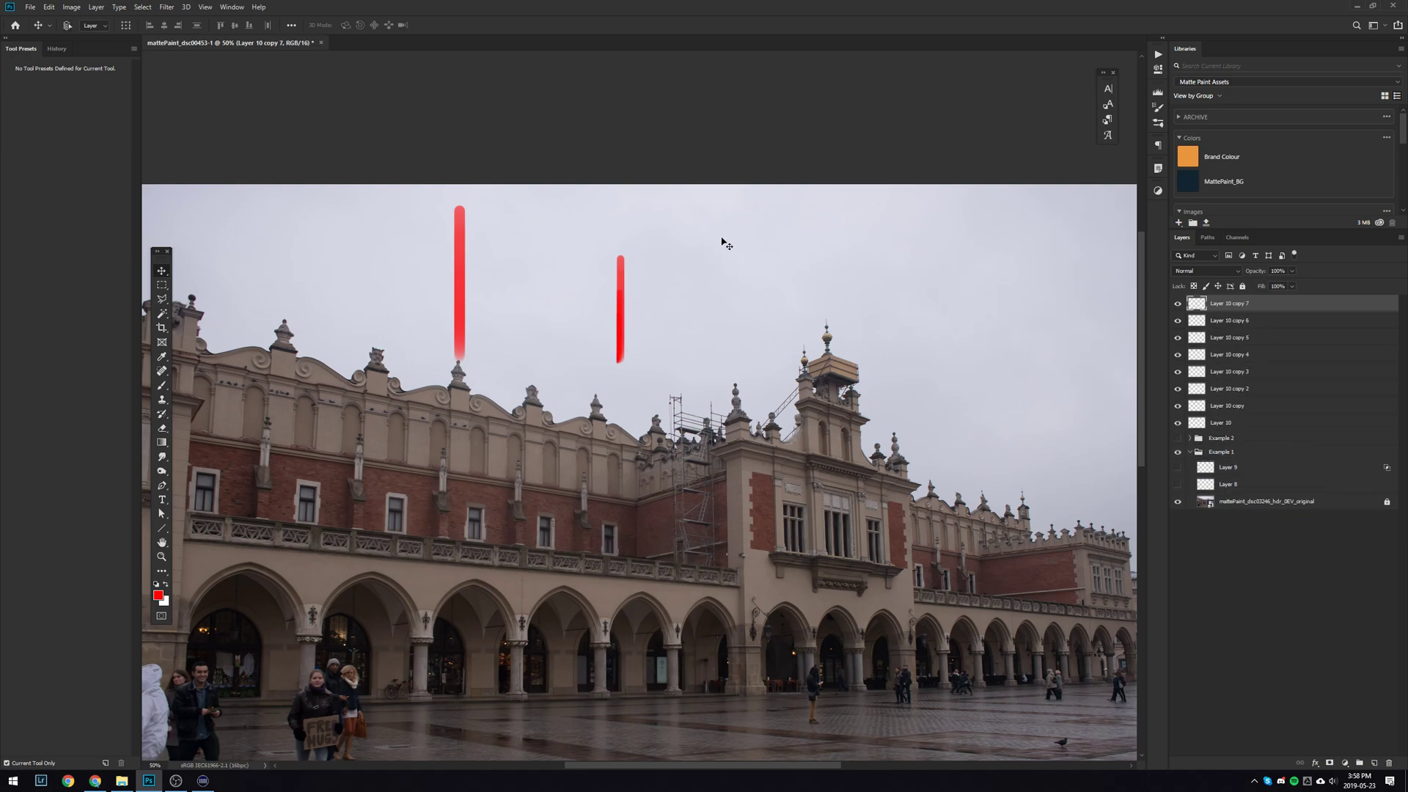
Step: Delete all the bar copies, from Layer 10 copy through Layer 10 copy 7, keeping only the original bar
drag(1178, 321, 1178, 389)
key(Delete)
key(Delete)
key(Delete)
key(Delete)
key(Delete)
key(Delete)
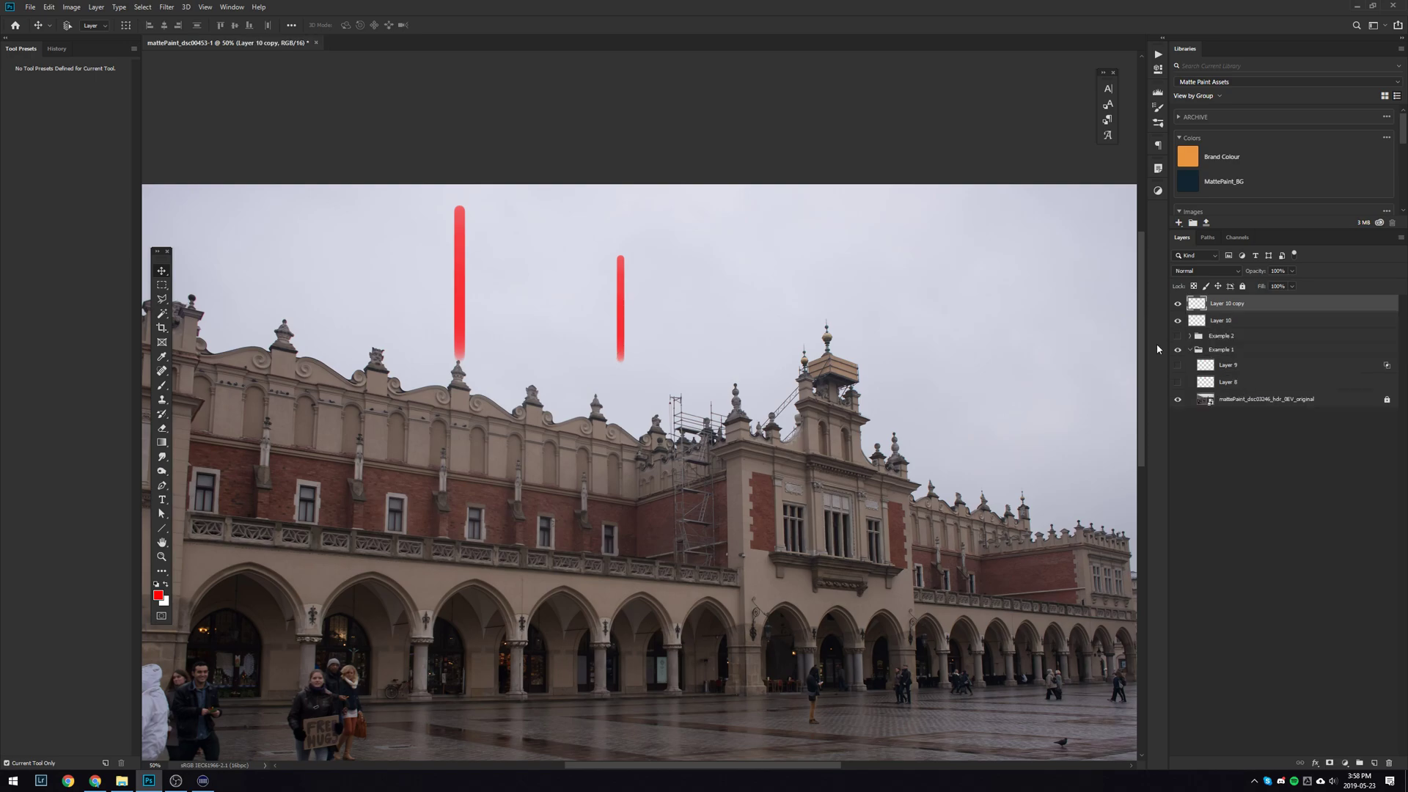
key(Delete)
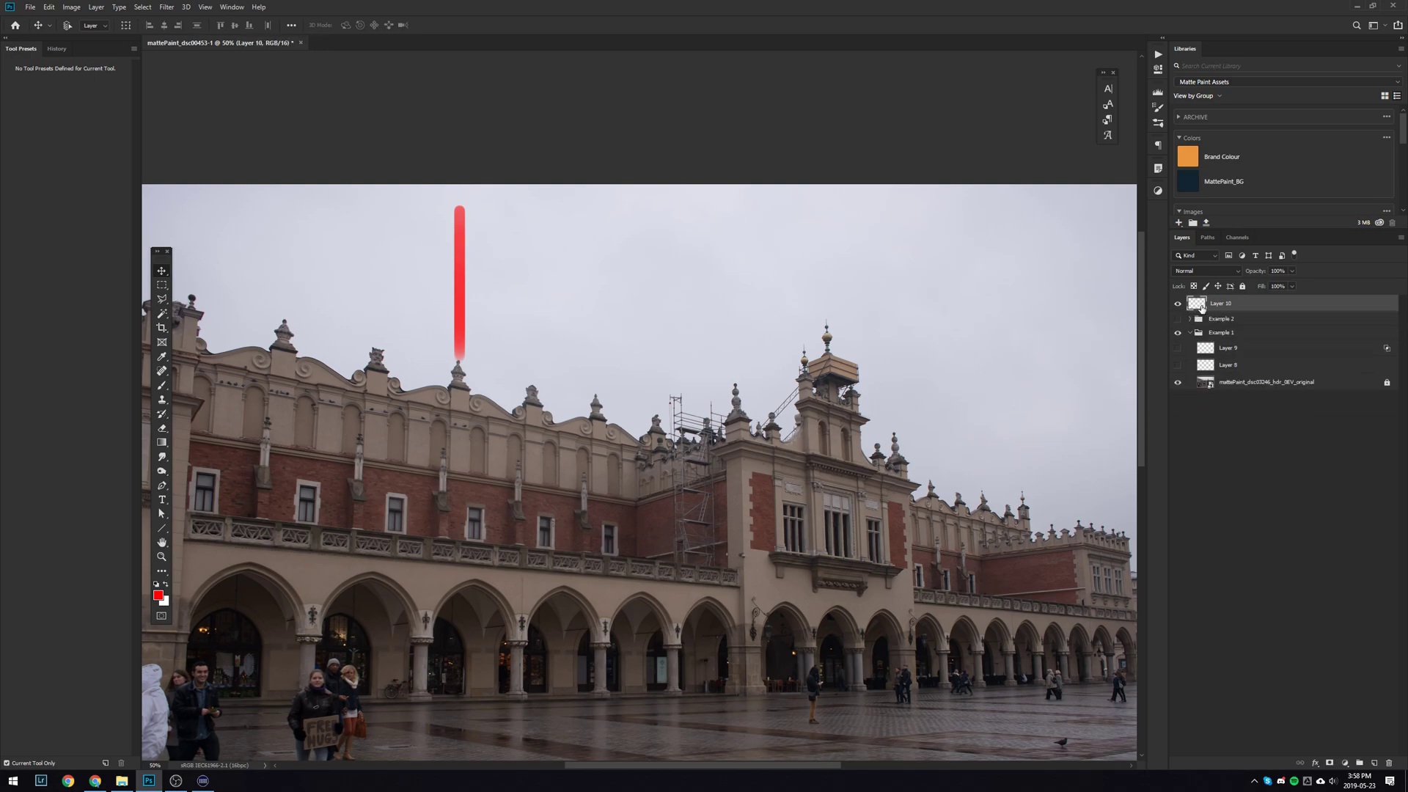
Step: Duplicate the red bar and, in one free transform, move the copy right and scale it to about 75% with its base level
key(ctrl+j)
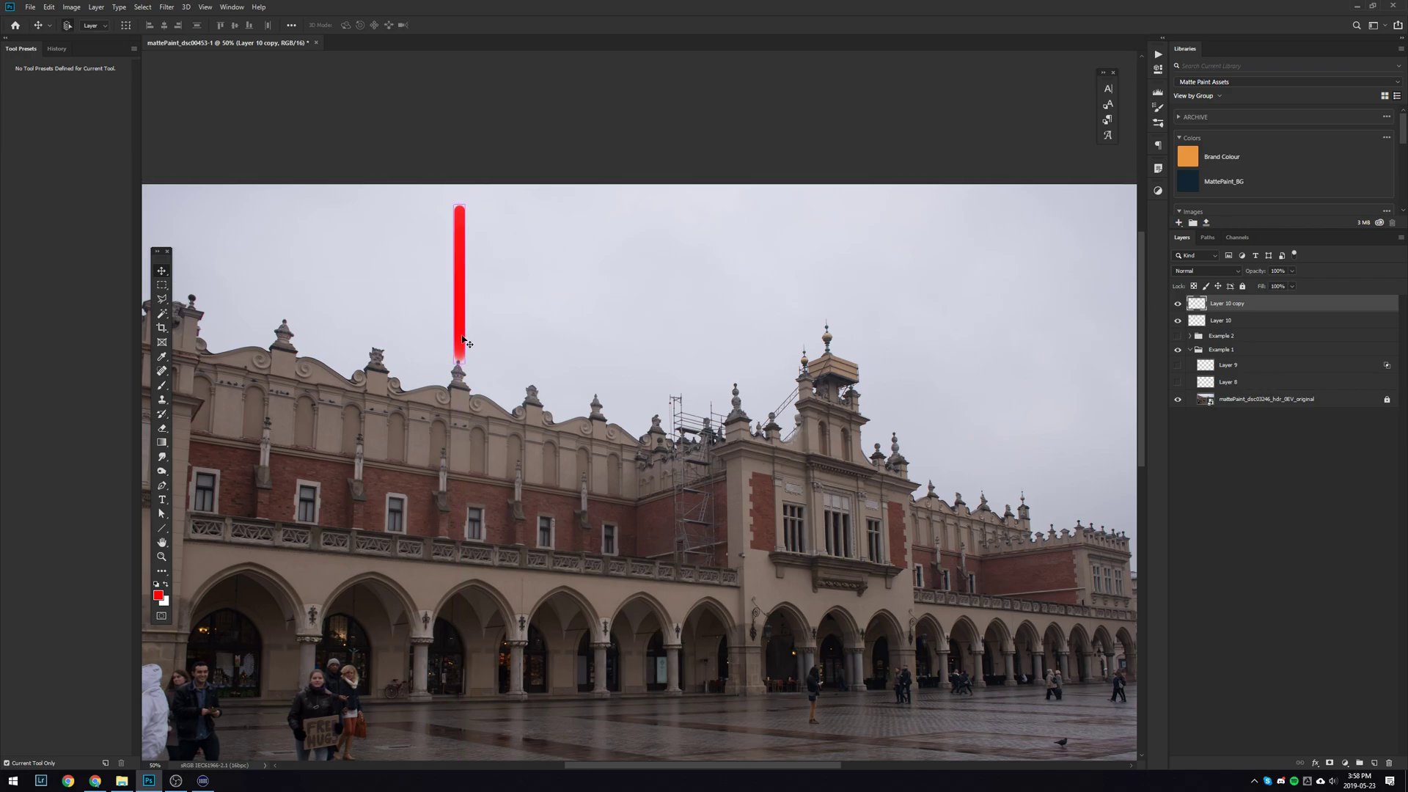
key(ctrl+t)
drag(461, 318, 621, 319)
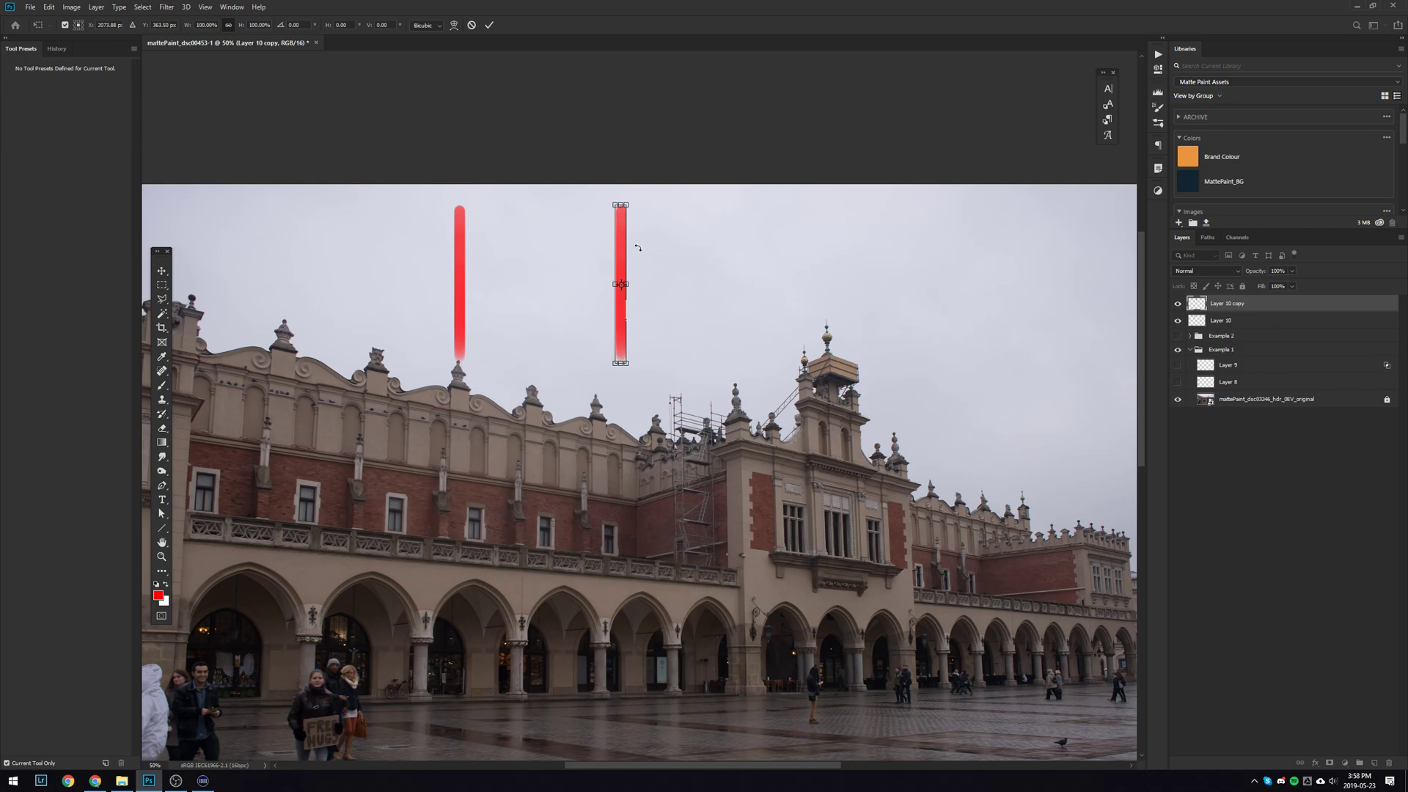
drag(627, 206, 620, 234)
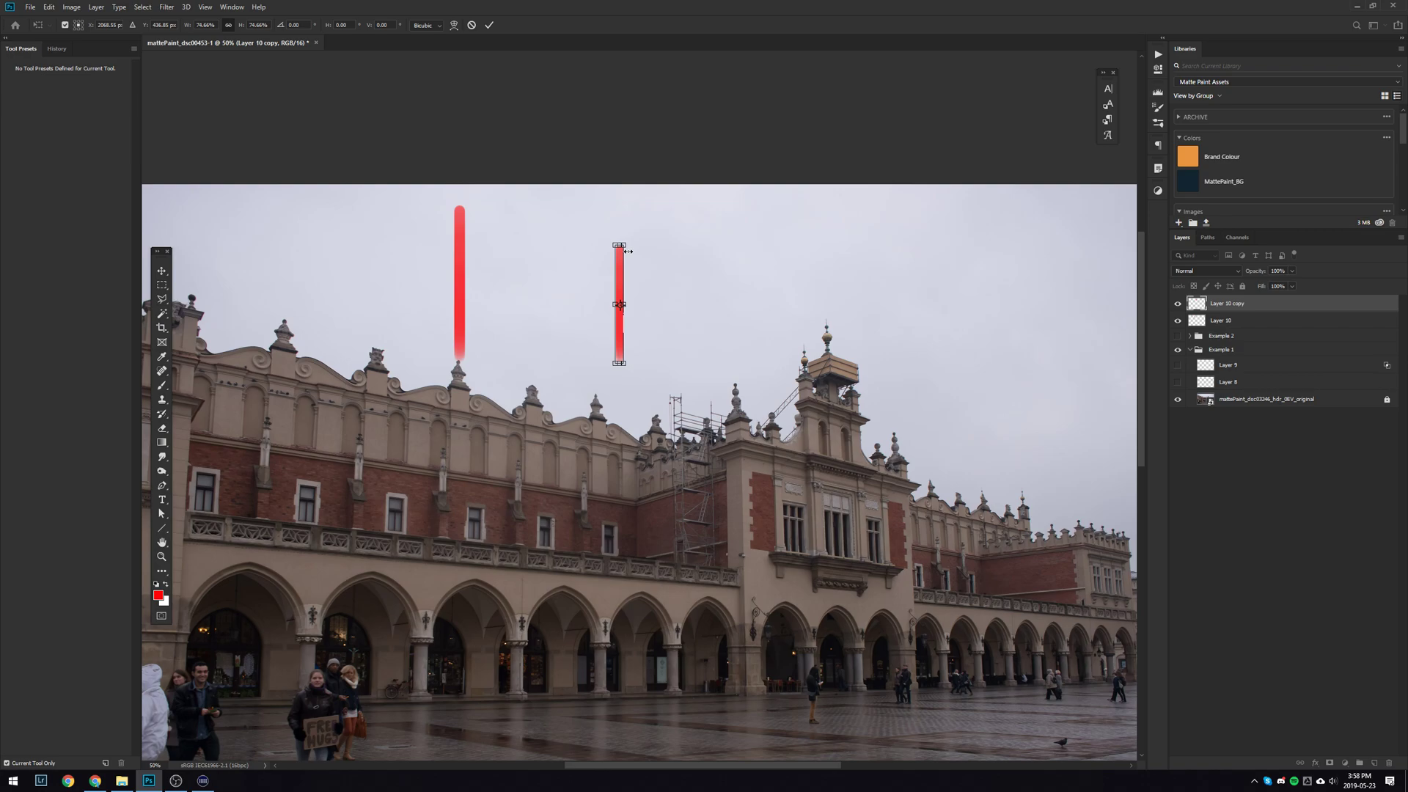
key(Return)
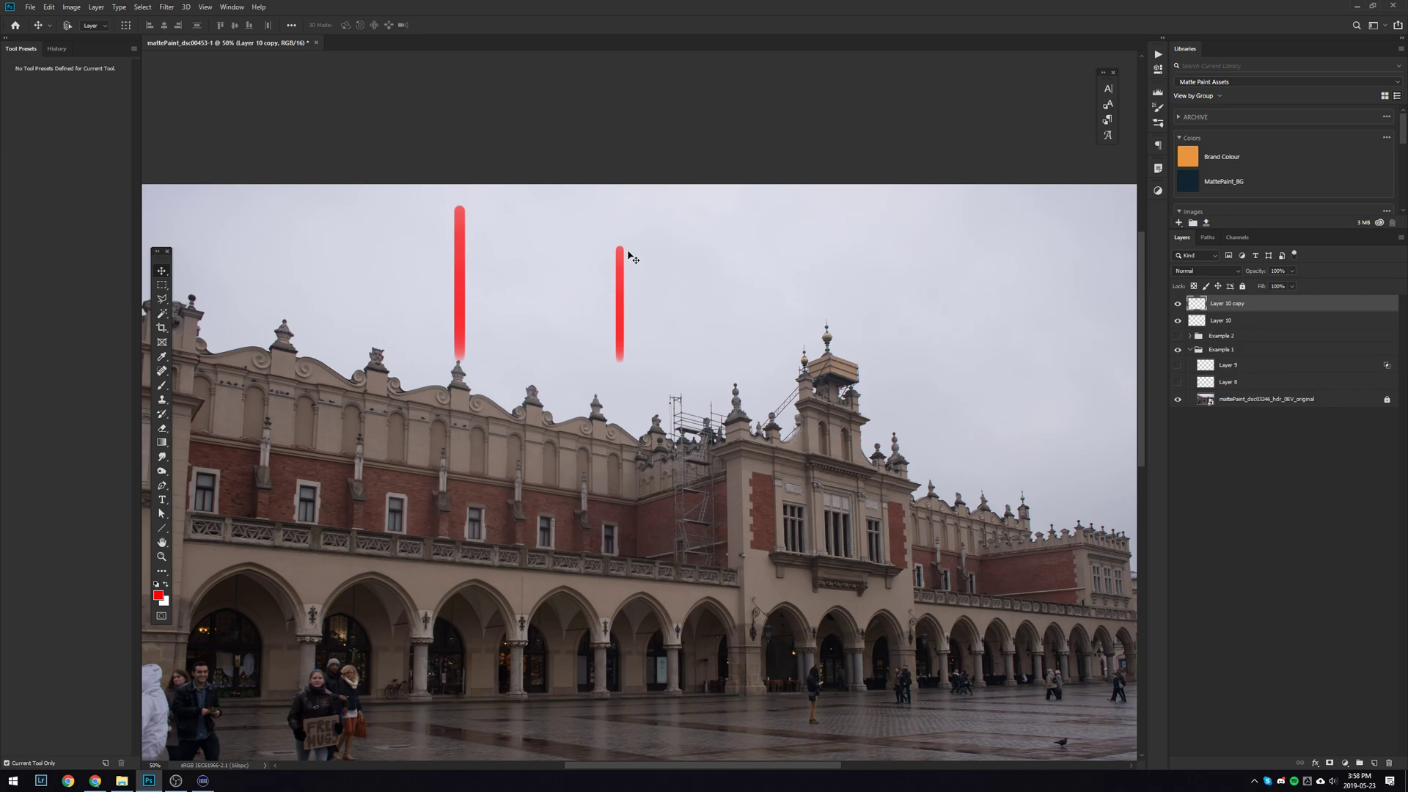
Step: Repeat the combined move-and-scale transform on new copies to add six progressively smaller bars receding to the right
key(ctrl)
key(ctrl+shift+alt+t)
key(ctrl+shift+alt+t)
key(ctrl+shift+alt+t)
key(ctrl+shift+alt+t)
key(ctrl+shift+alt+t)
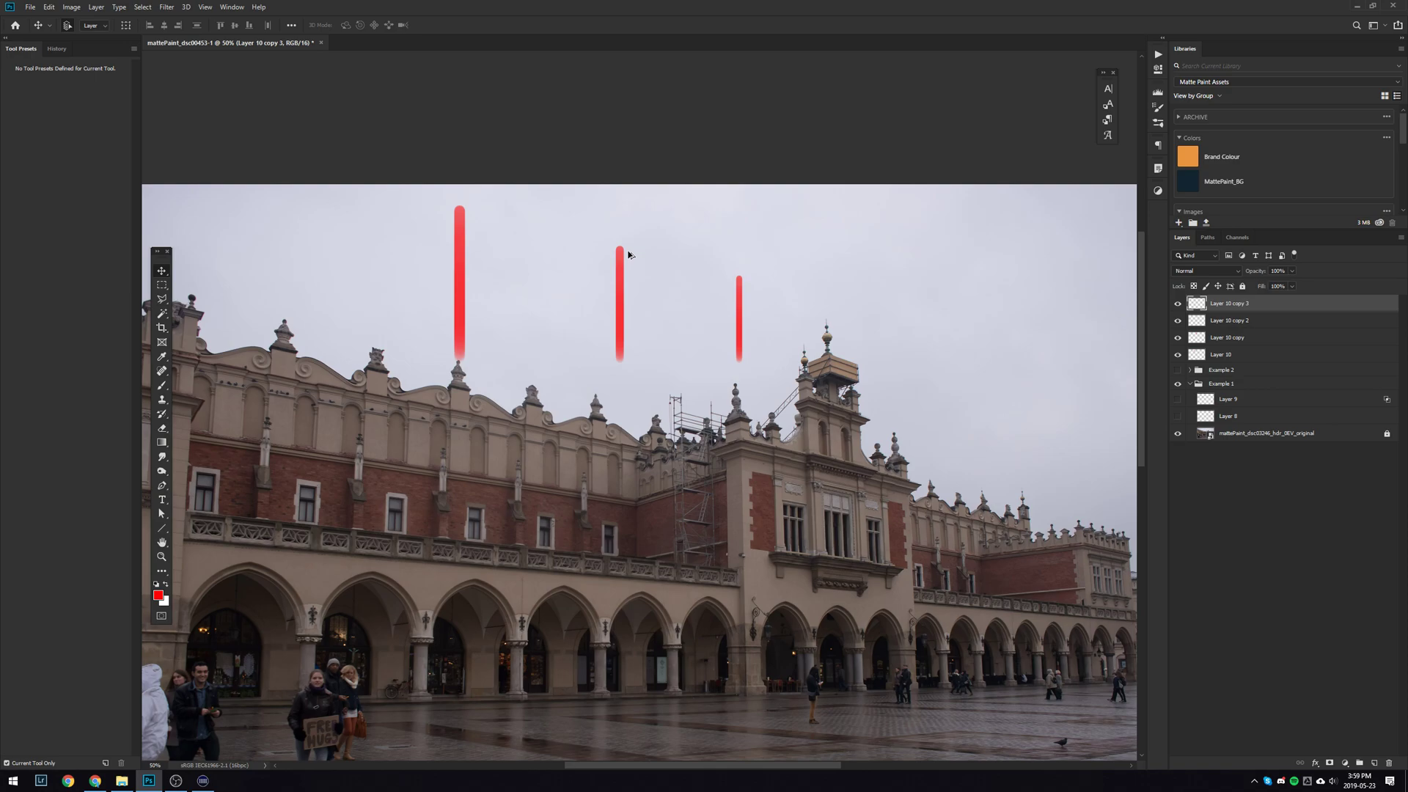
key(ctrl+shift+alt+t)
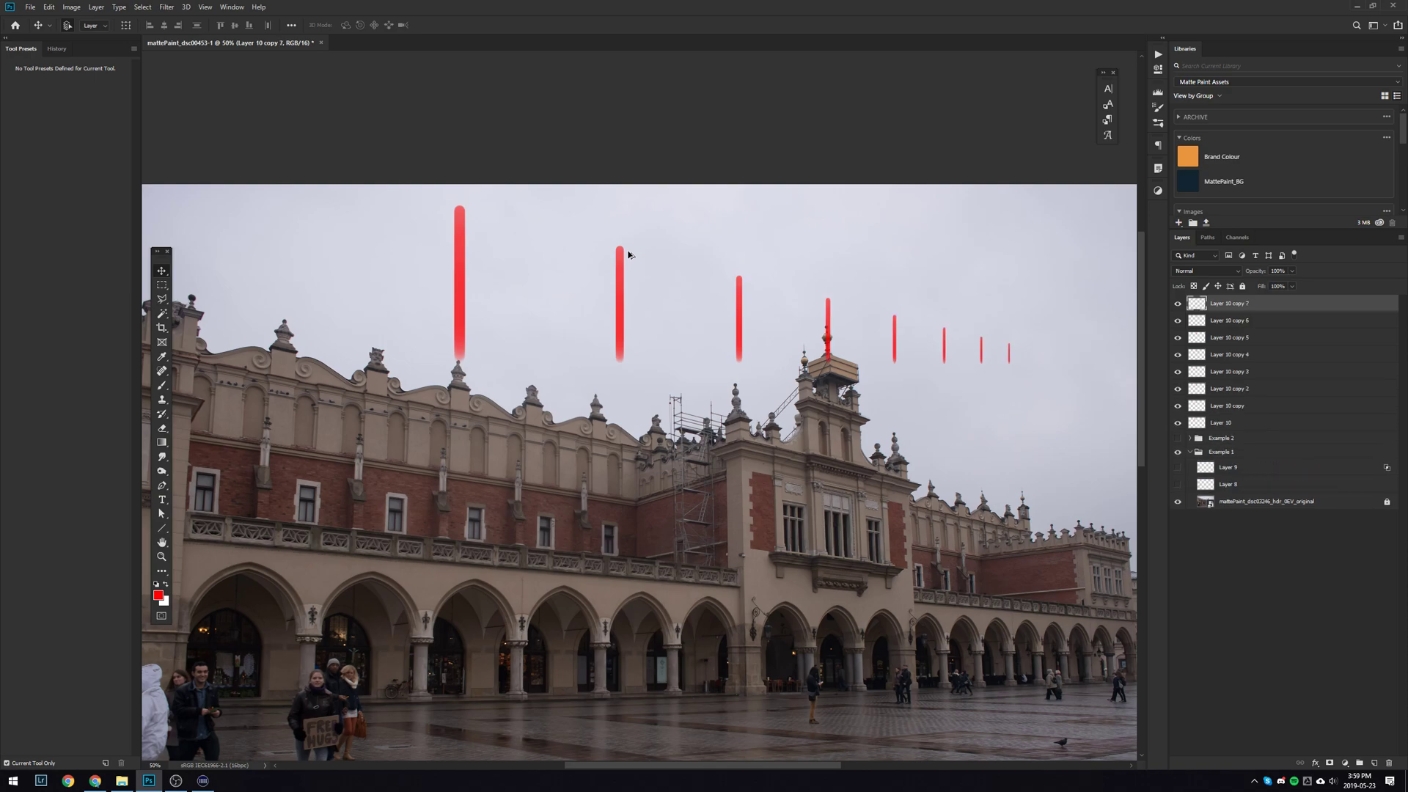
Step: Look up the shortcut assigned to the Transform Again command in the Edit commands of the keyboard shortcut settings
drag(817, 373, 753, 377)
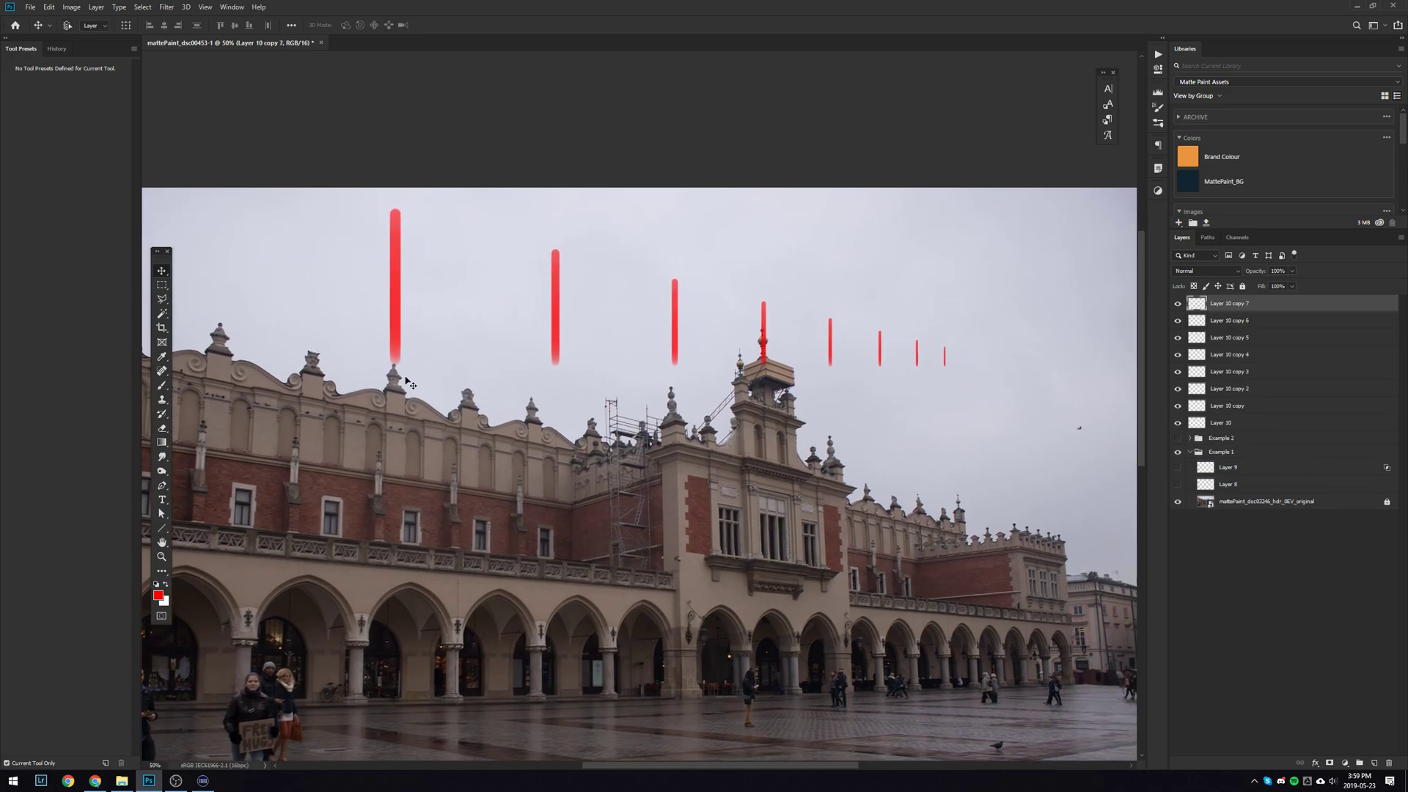
click(48, 7)
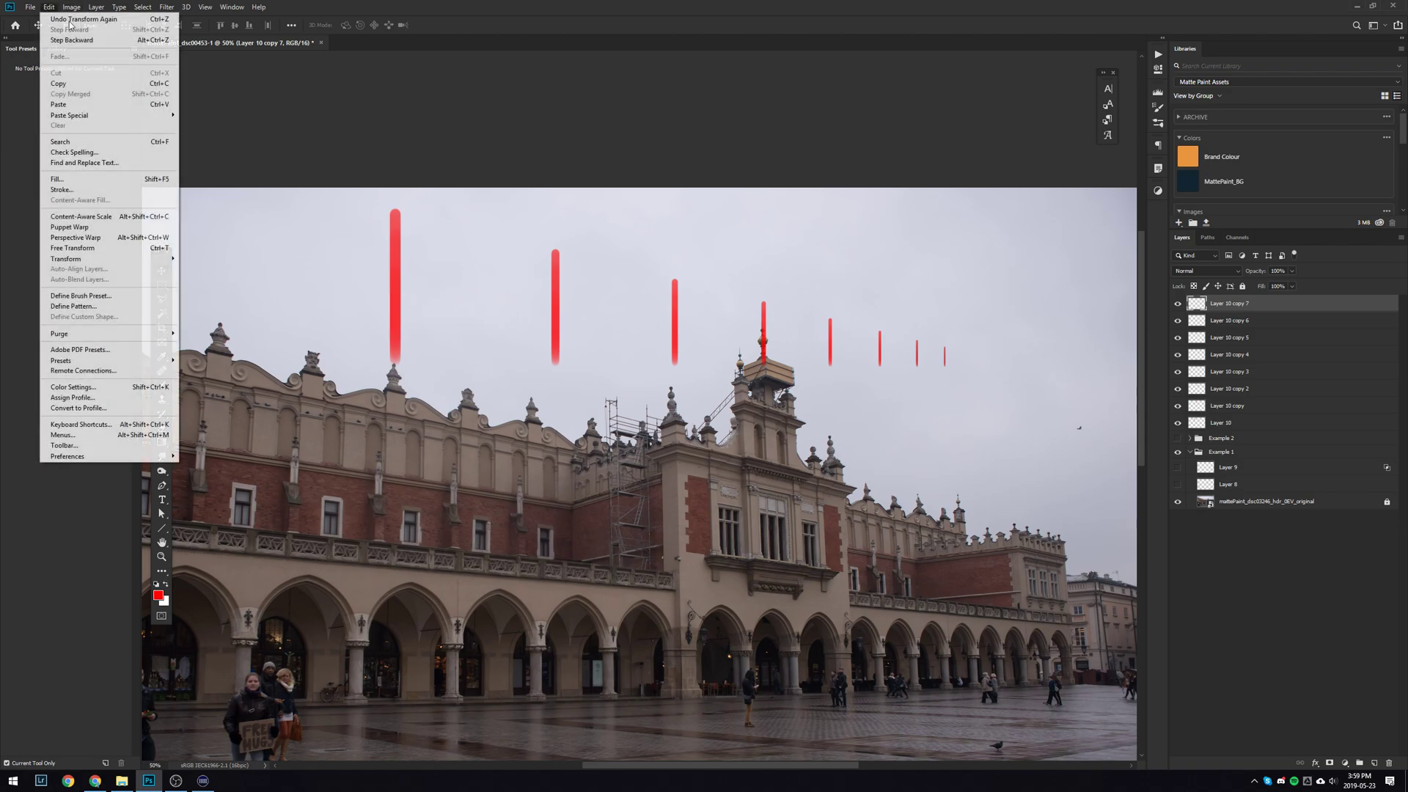
click(80, 426)
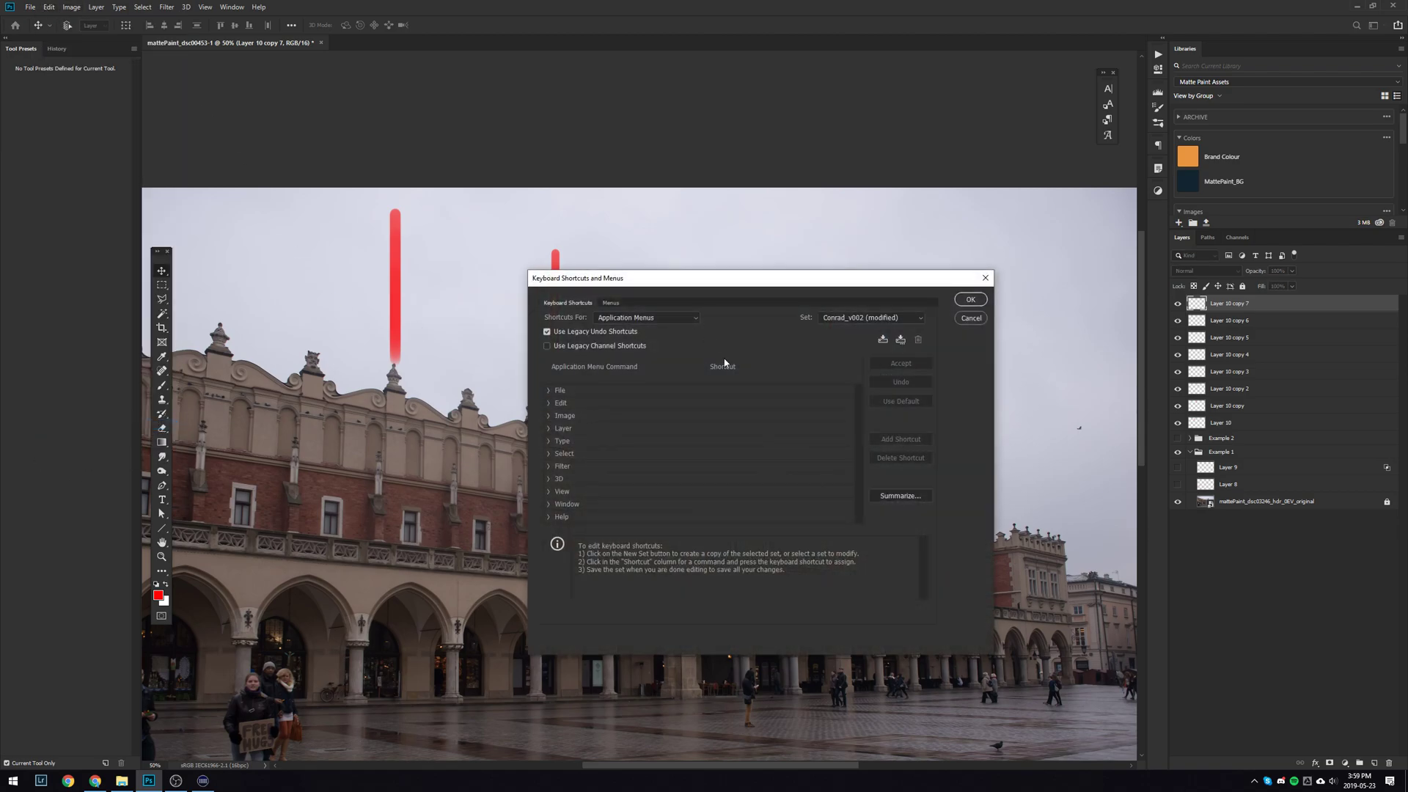
click(553, 405)
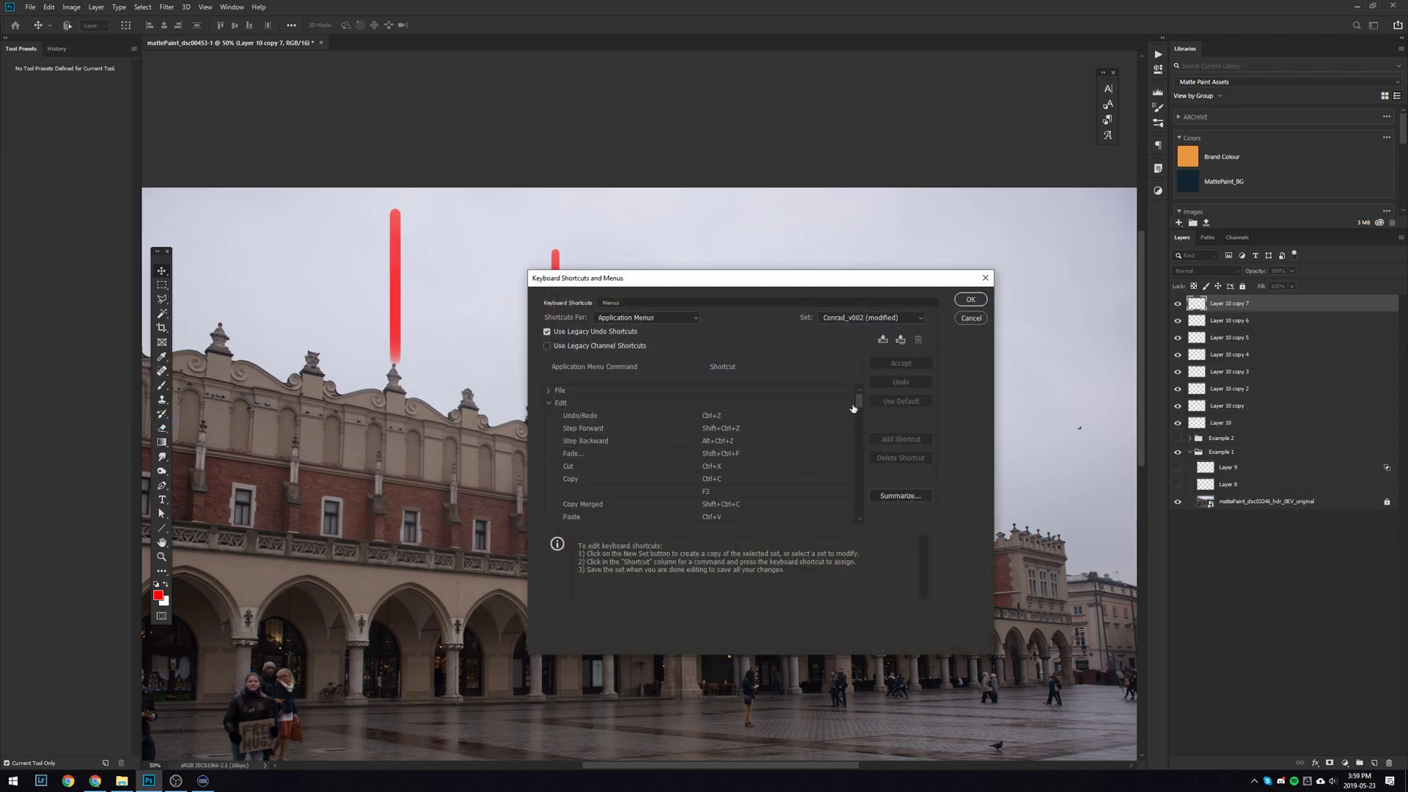
drag(858, 406, 856, 444)
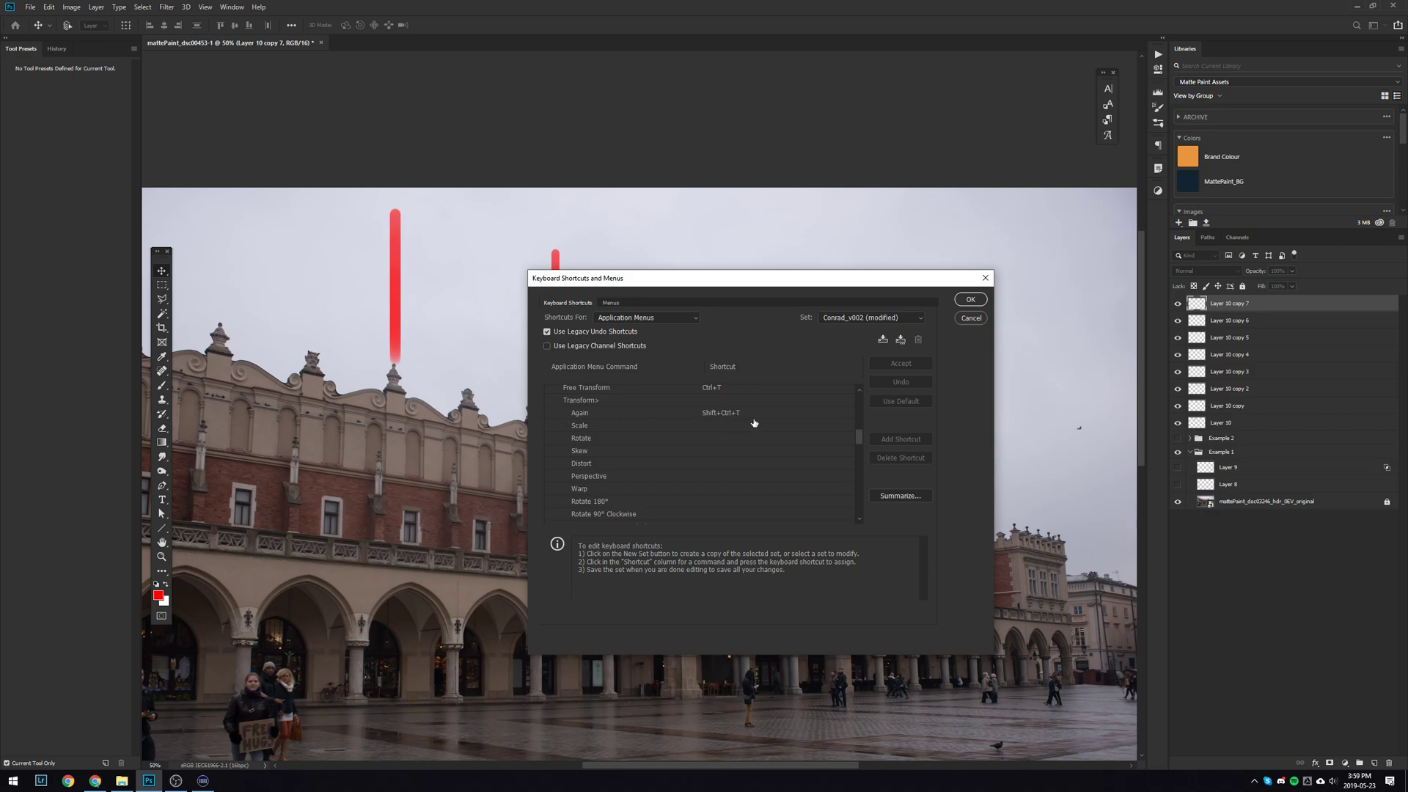
click(970, 318)
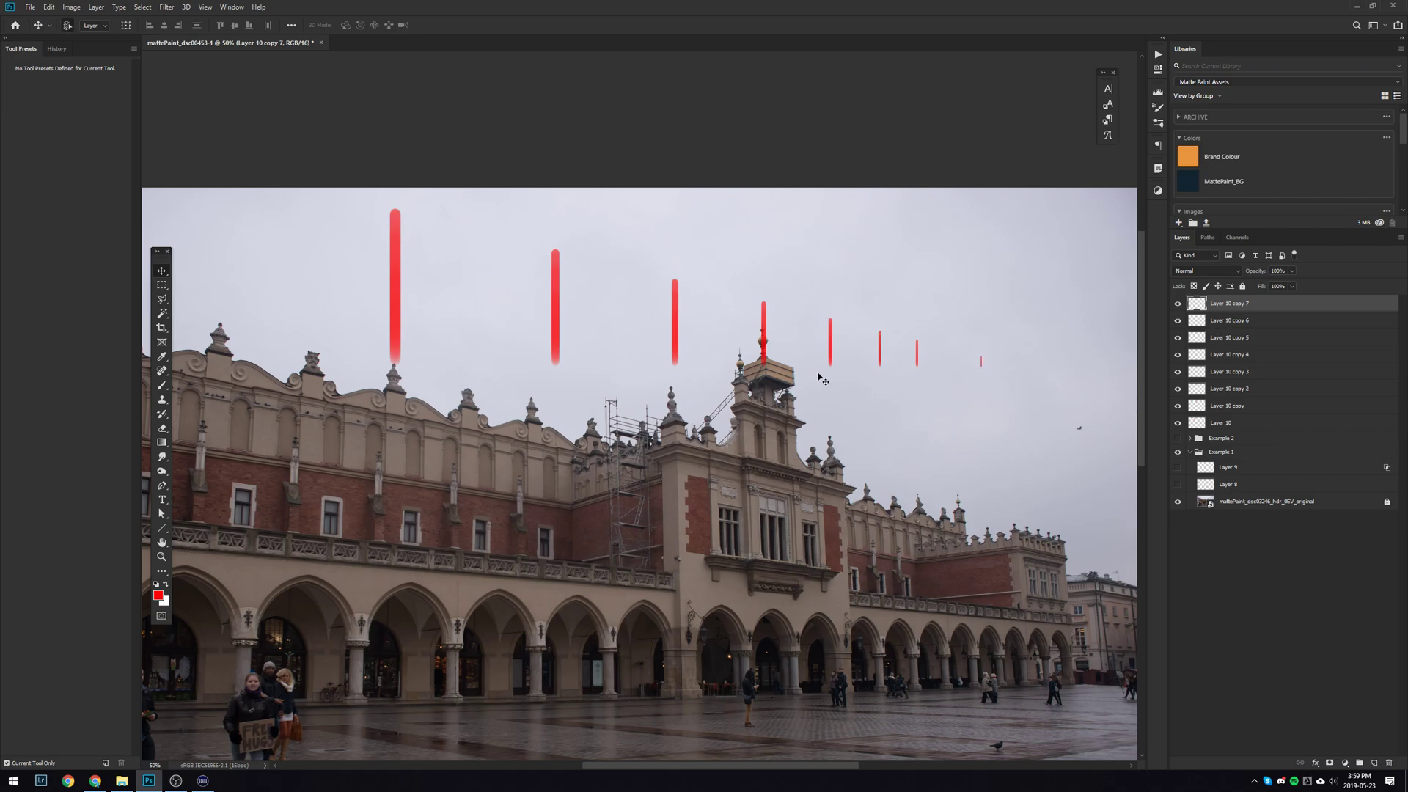
Step: Undo the last transform of the smallest bar, and try placing a copy of it farther right in the sky
key(ctrl+z)
key(ctrl+z)
drag(945, 364, 1042, 367)
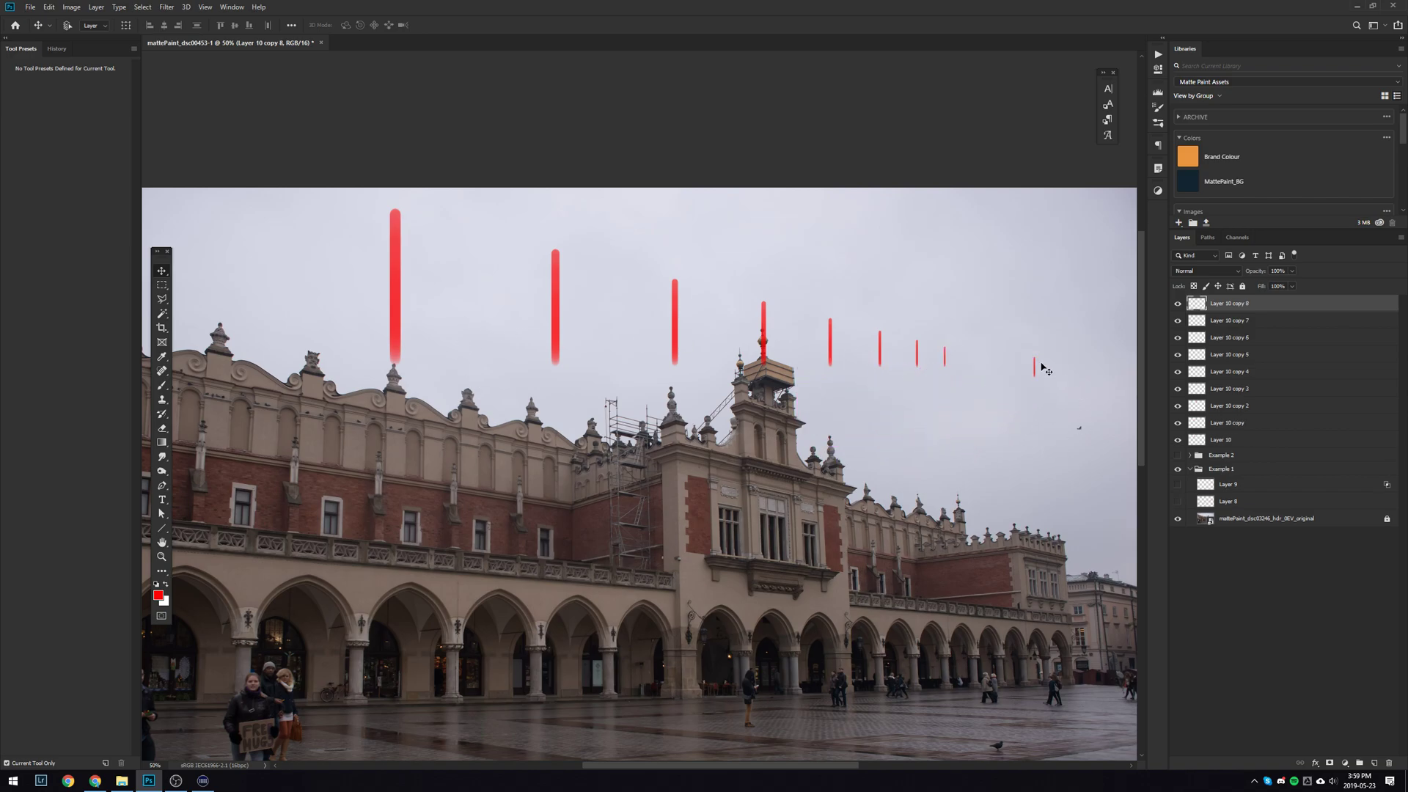
key(ctrl+z)
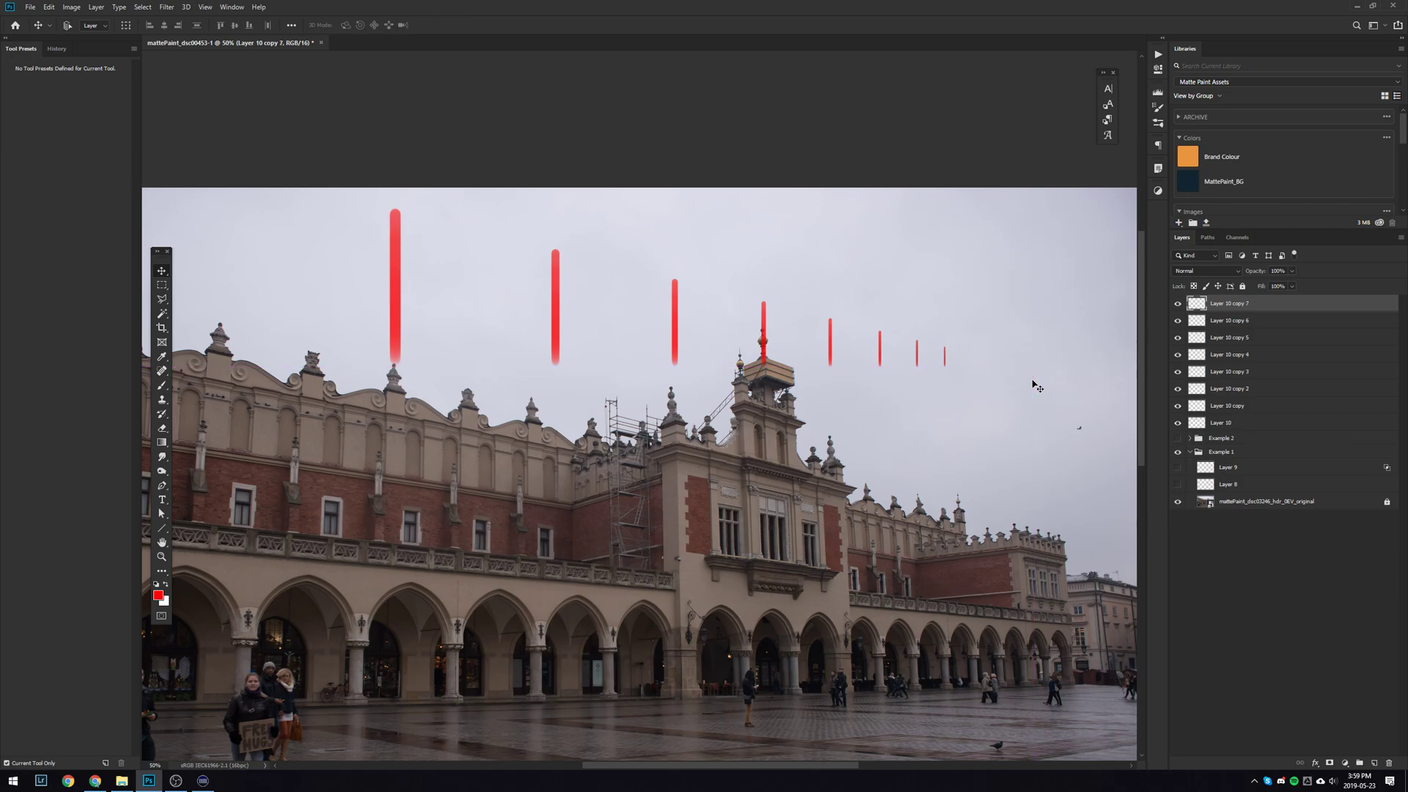
Step: Repeat the last transform on one more copy to add a ninth, smaller bar at the far end of the row
key(ctrl)
key(ctrl+shift+alt+t)
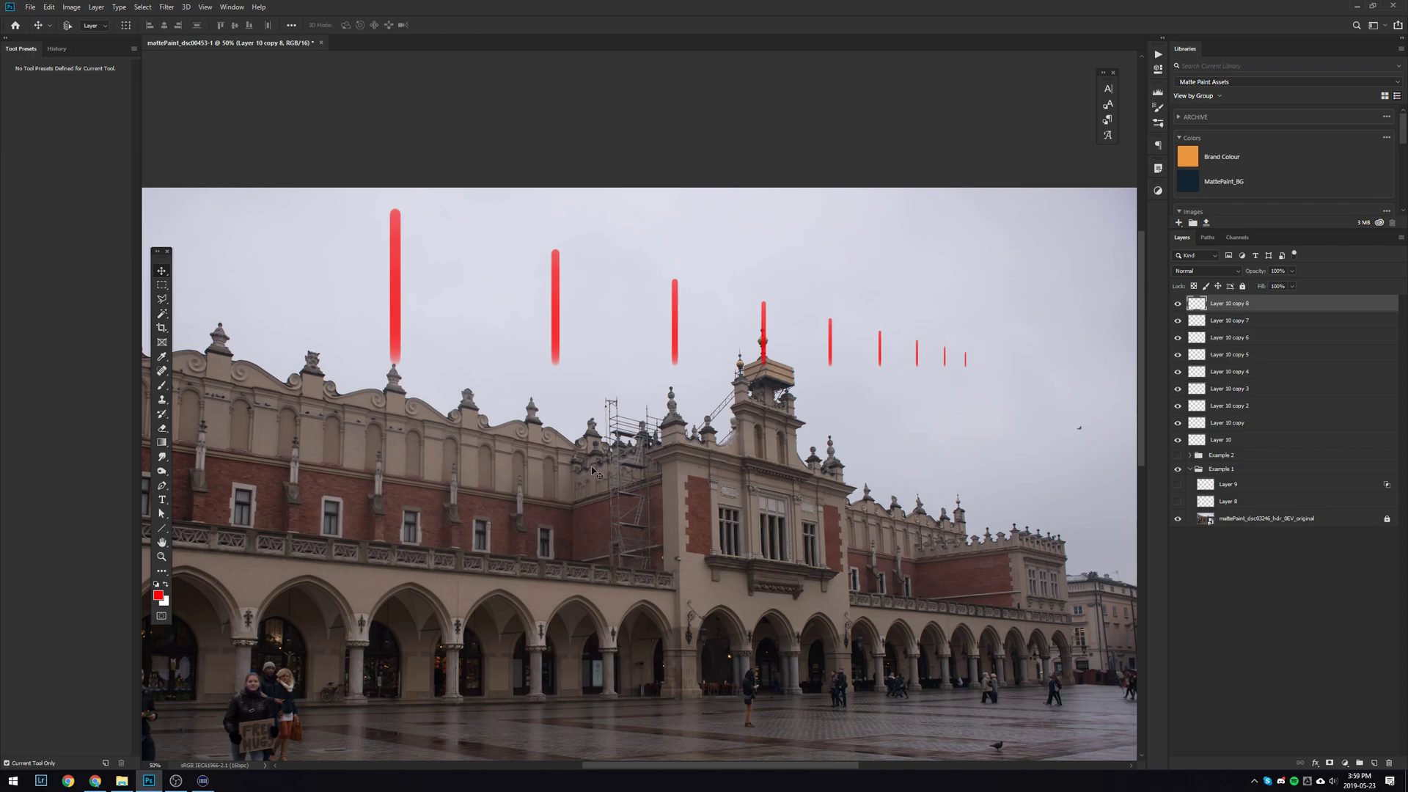
Step: Delete all the red bar layers, including the original Layer 10
shift+click(1247, 427)
key(Delete)
key(Delete)
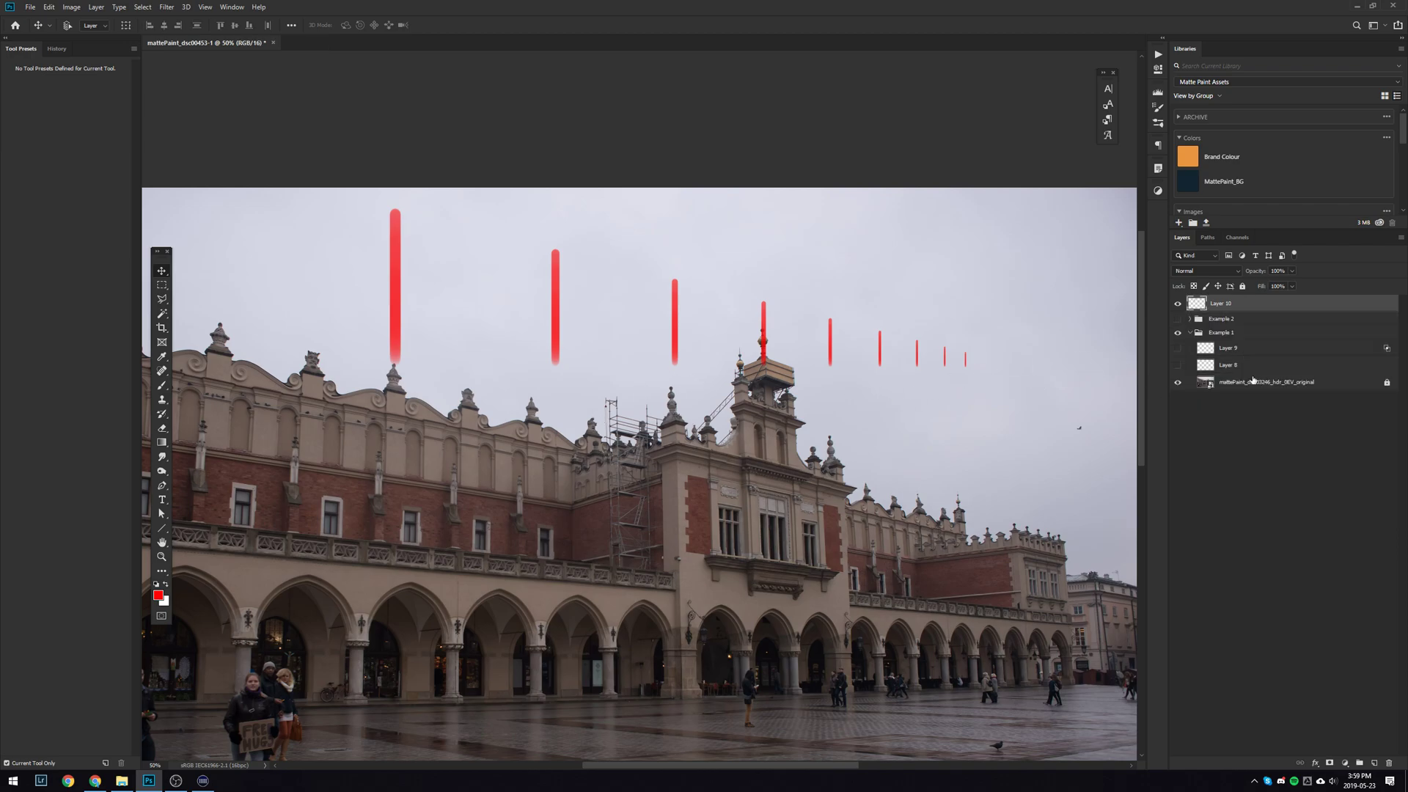
Step: Make the perspective lines on Layer 8 and the lamp post on Layer 9 visible, and select Layer 9
click(1178, 348)
drag(682, 545, 870, 428)
scroll(620, 477, up, 2)
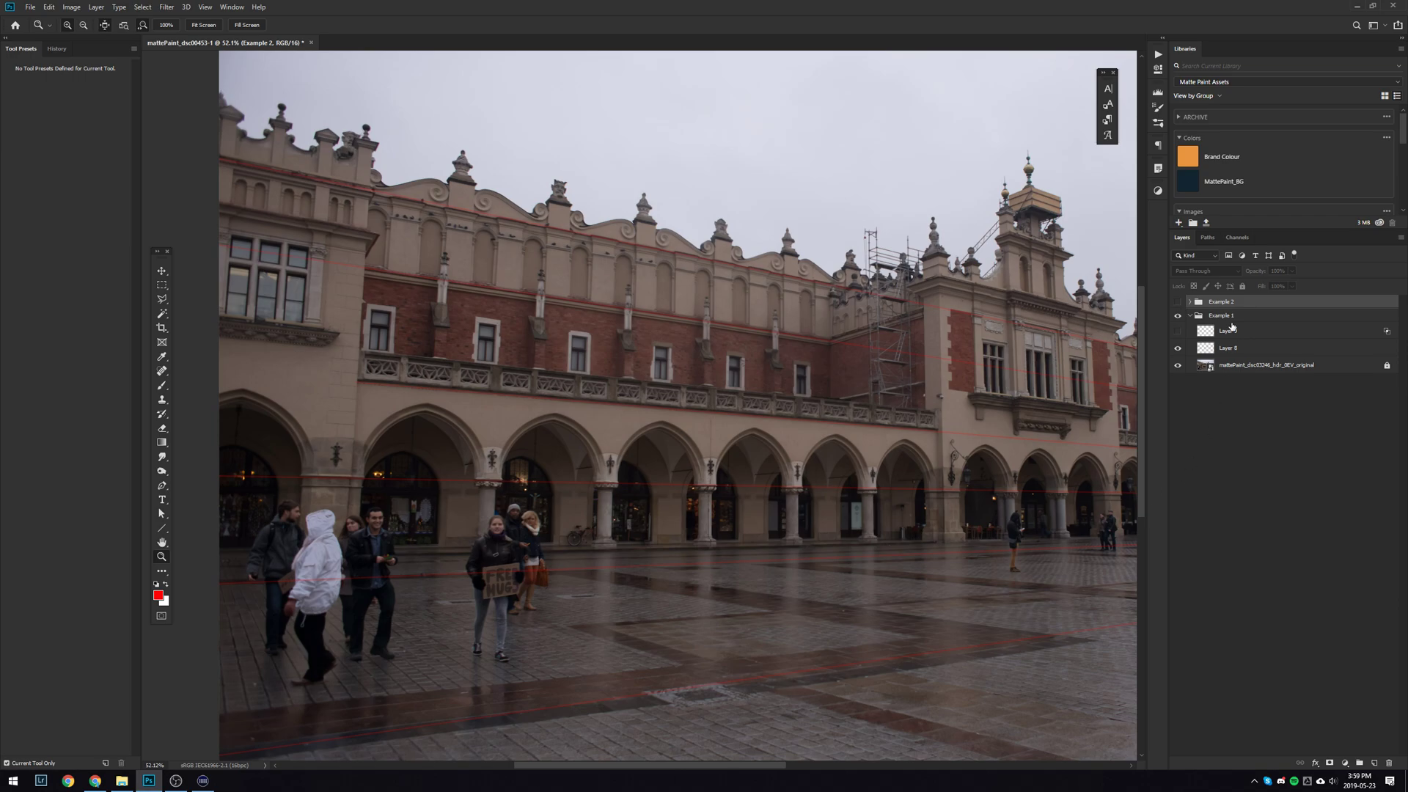
click(1178, 332)
click(1226, 334)
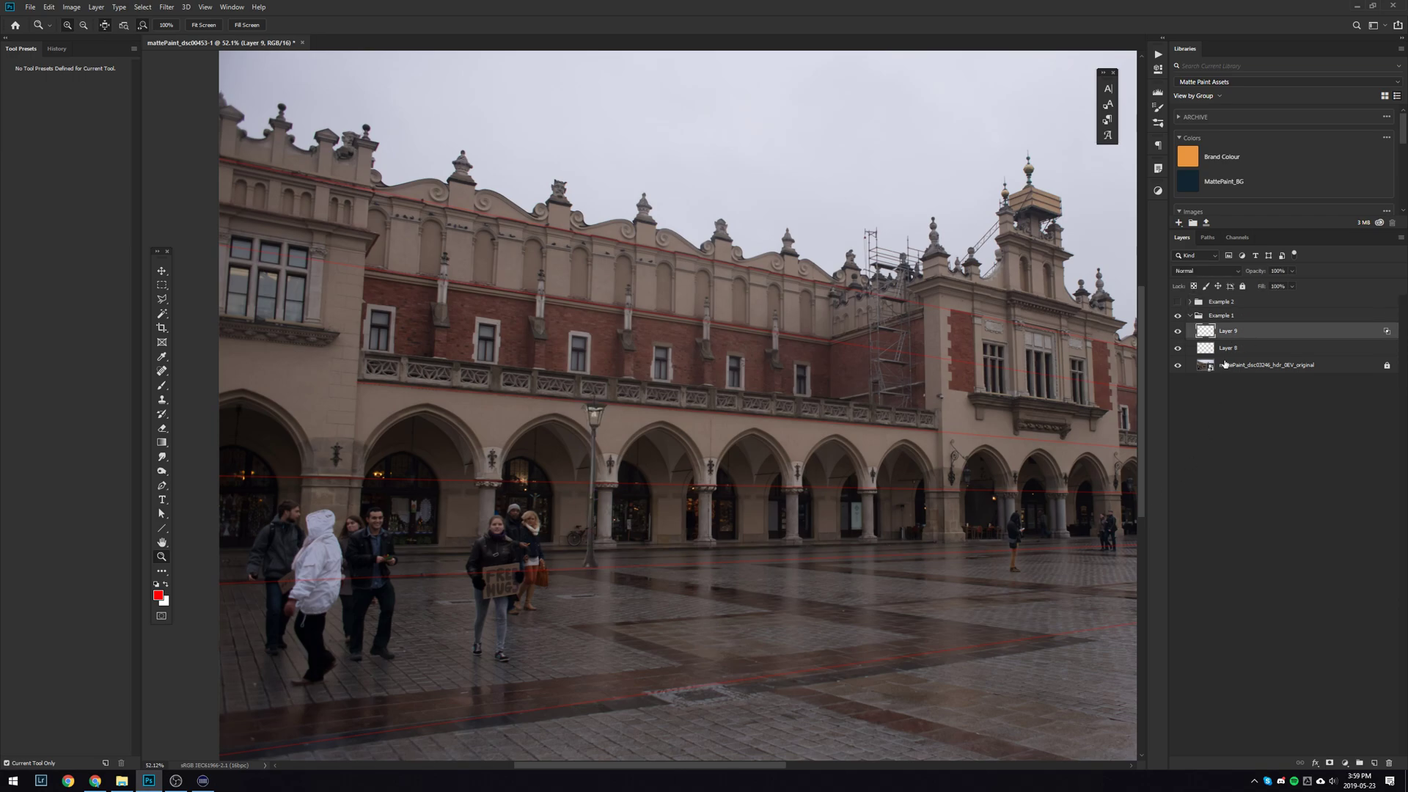
Step: Set the opacity of the red perspective lines on Layer 8 to 80%
drag(553, 509, 609, 477)
drag(662, 426, 605, 438)
scroll(605, 438, down, 3)
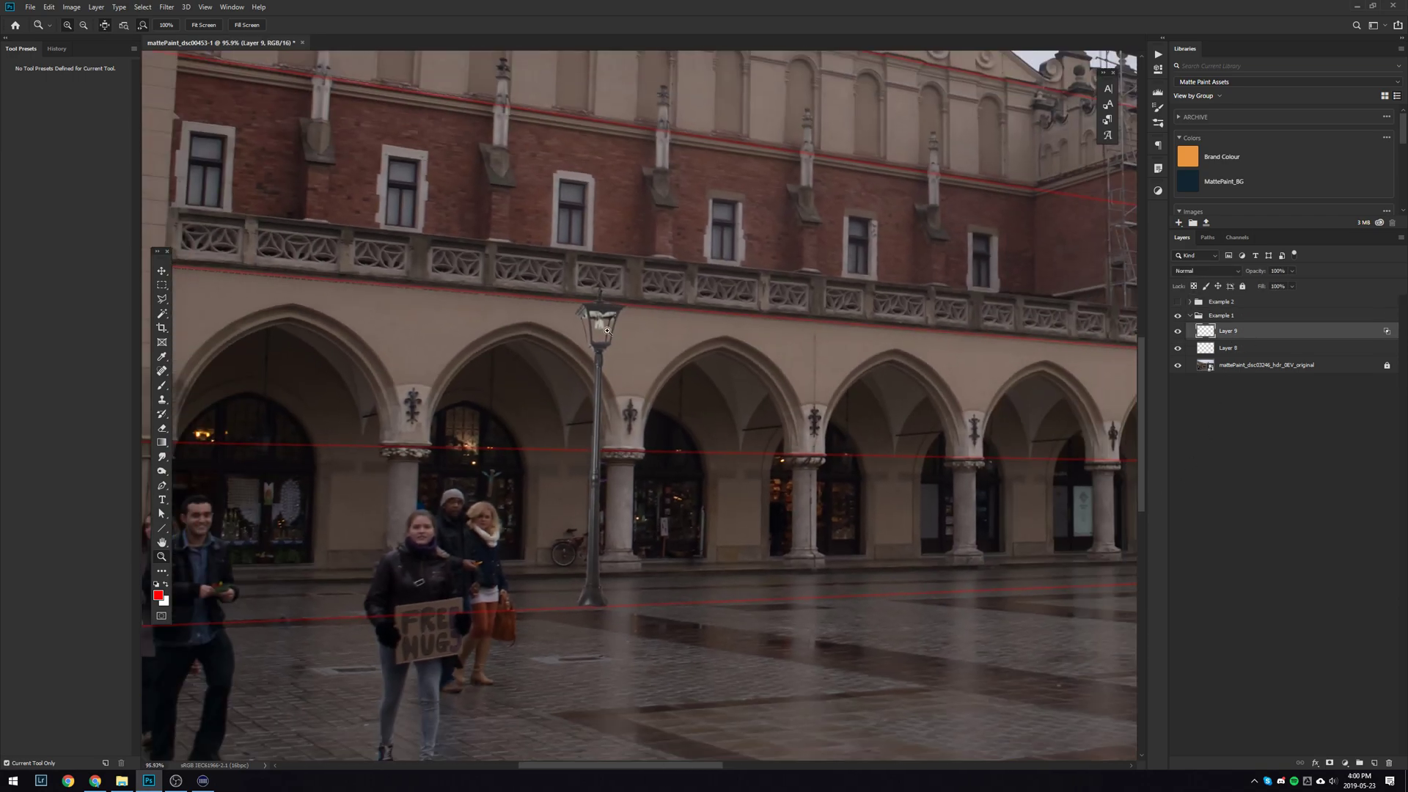
scroll(559, 539, down, 2)
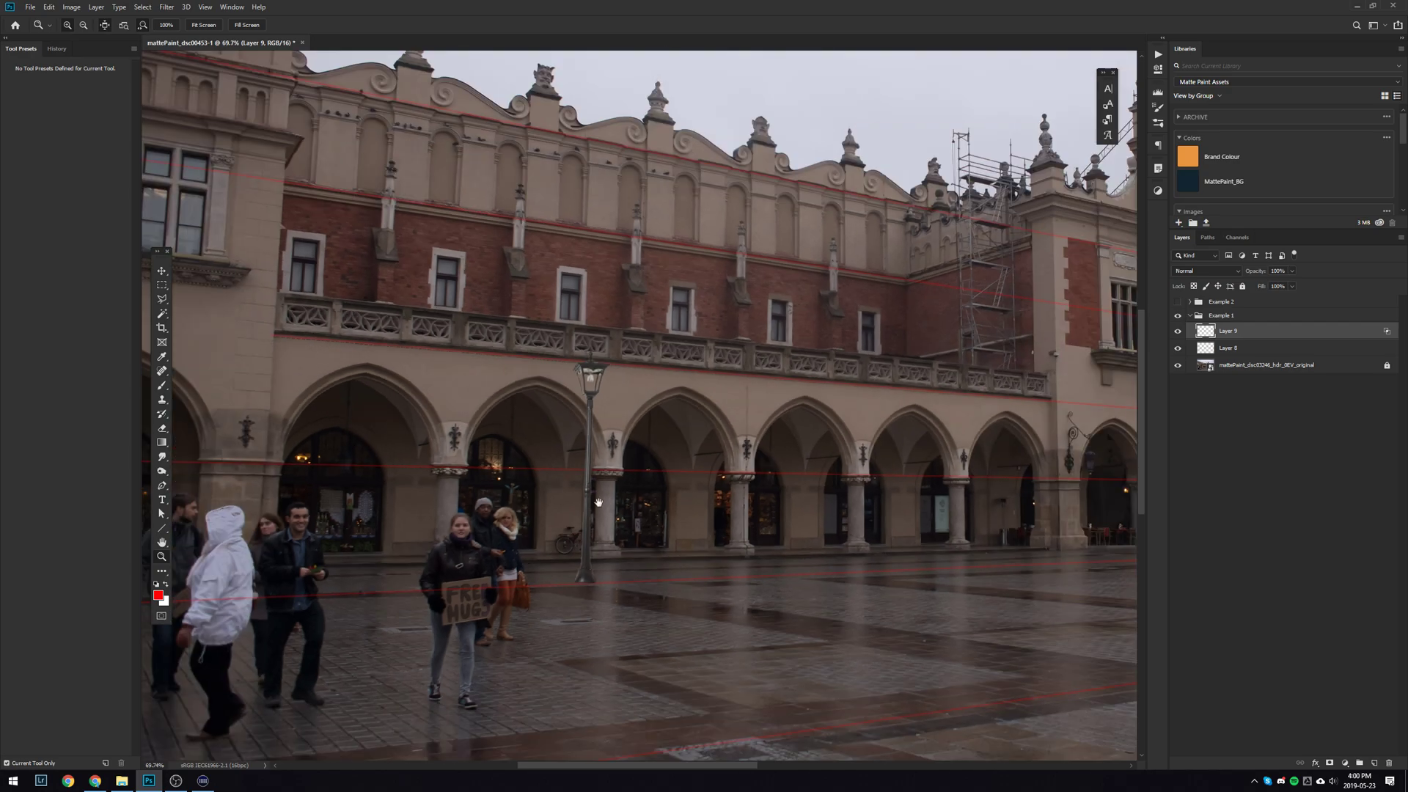
key(v)
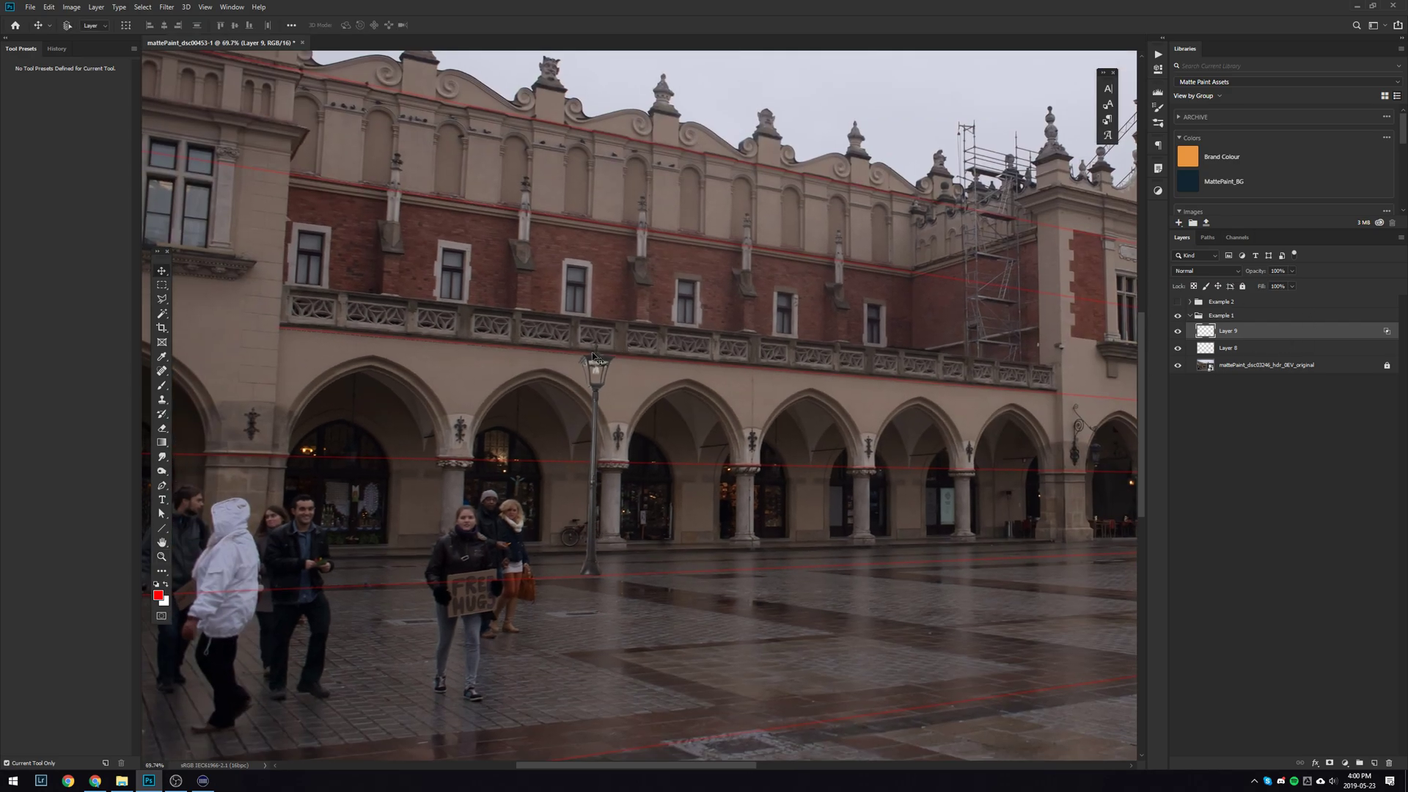
scroll(594, 358, up, 2)
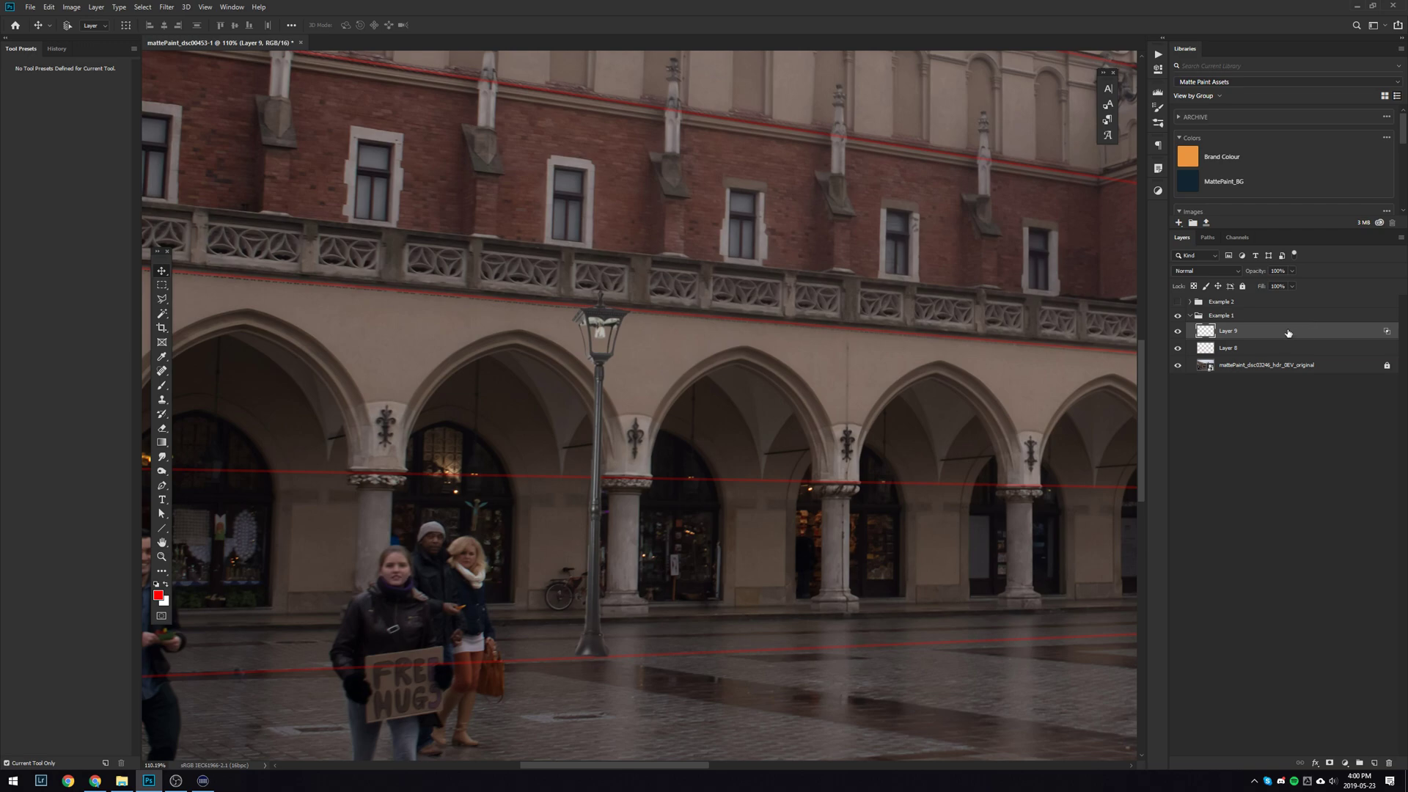
click(1262, 354)
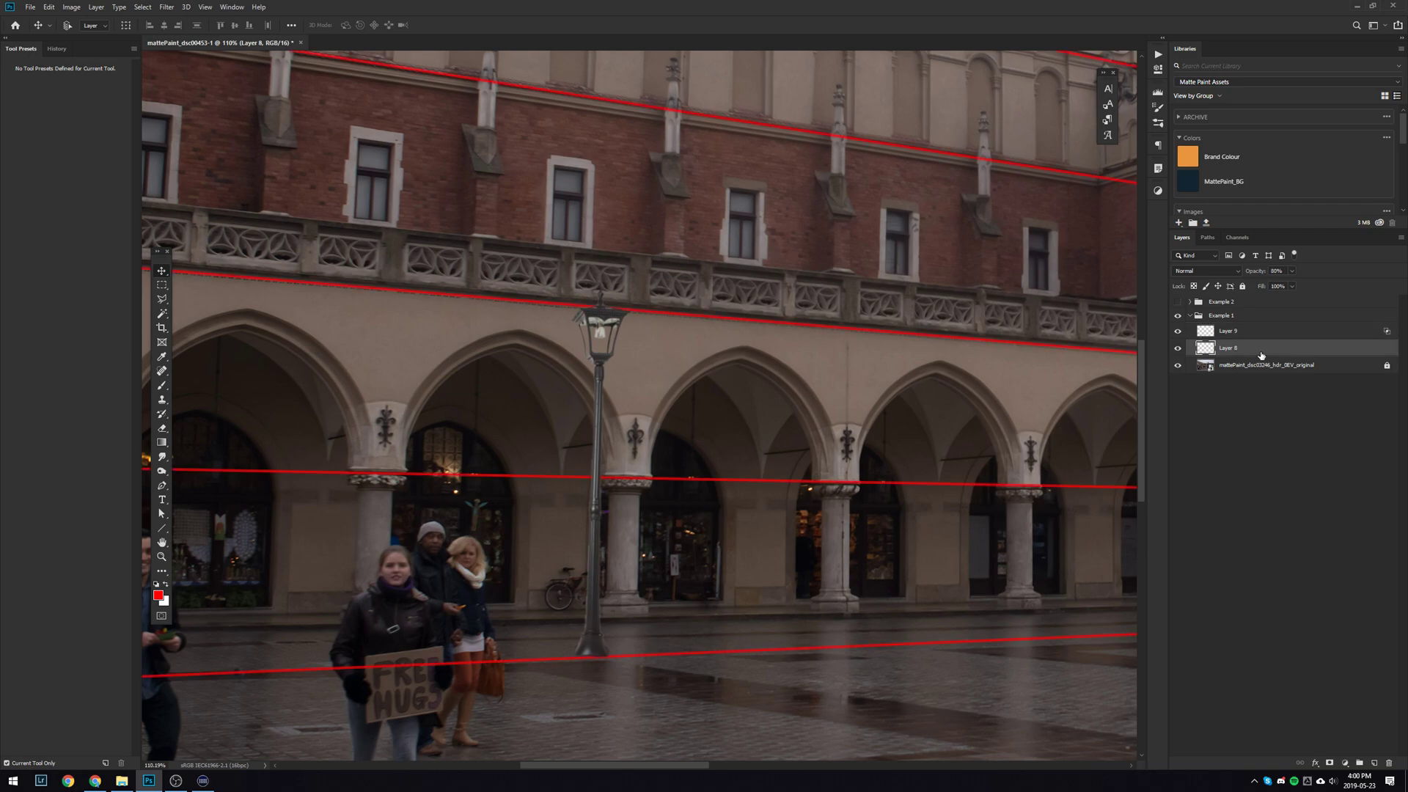
Step: Scale the lamp post on Layer 9 down slightly about its base so its tip fits just under the upper perspective line
click(1258, 333)
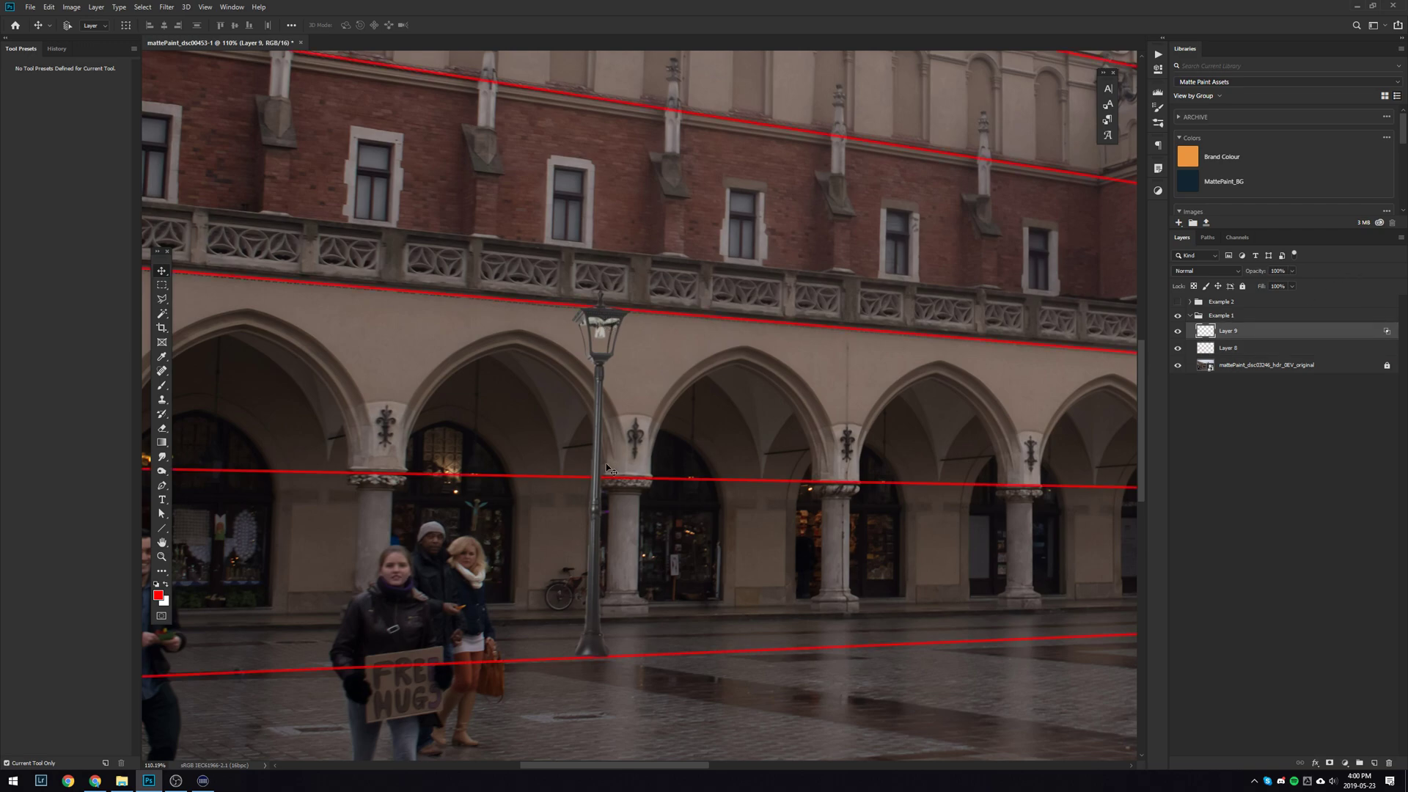
key(ctrl+t)
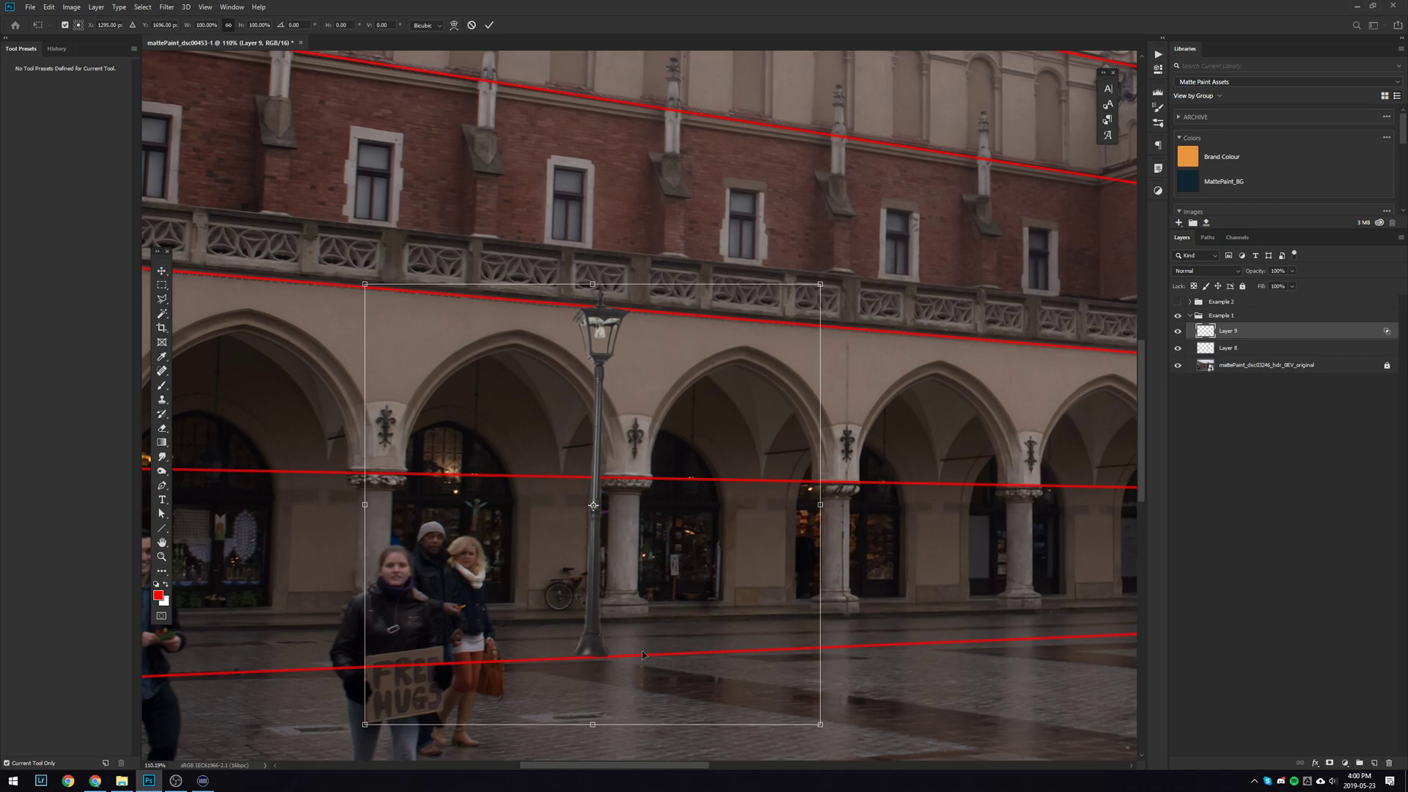
alt+click(594, 656)
drag(364, 281, 375, 301)
key(Return)
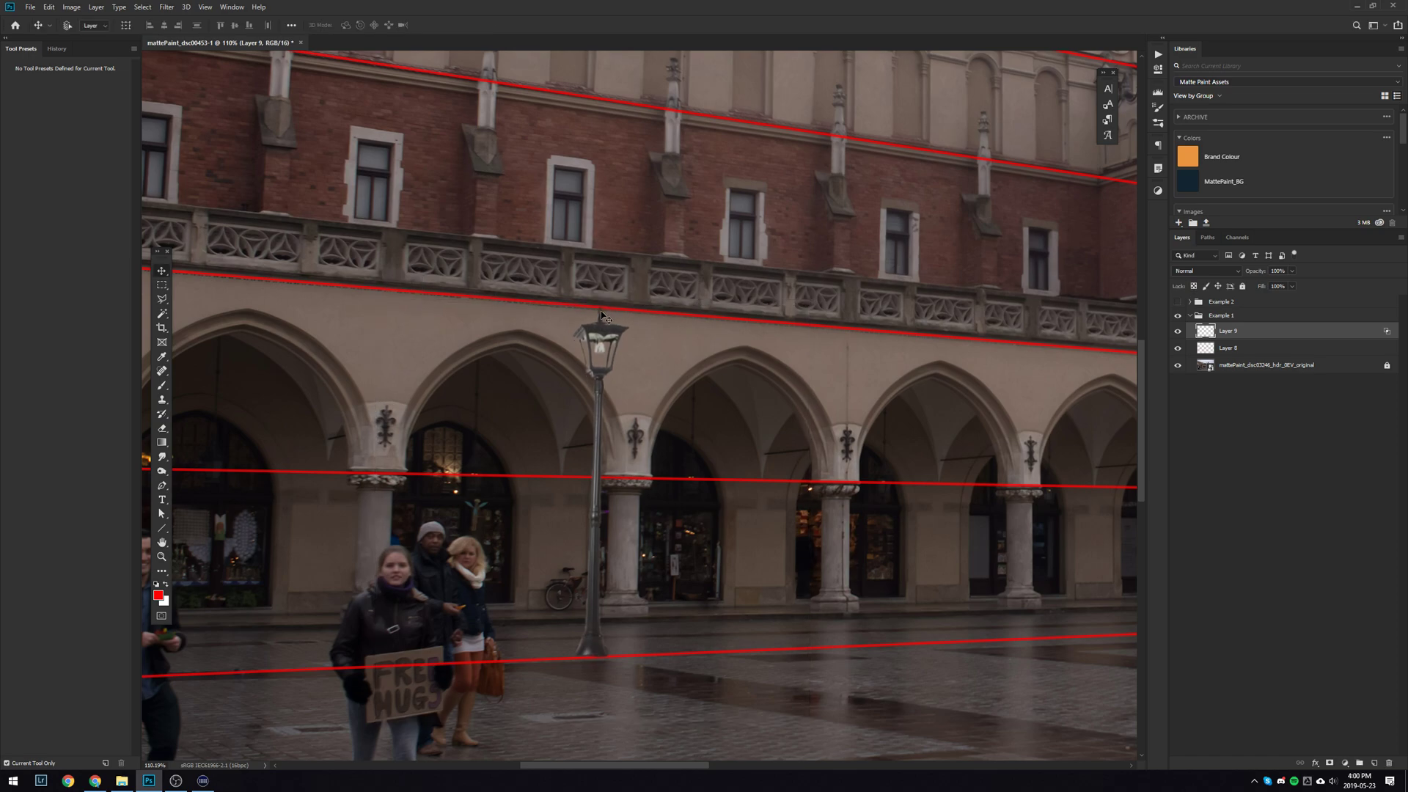
Step: Duplicate the lamp post on Layer 9, move the copy back along the perspective lines and scale it to about 84% about its base
drag(596, 643, 494, 536)
scroll(591, 584, down, 5)
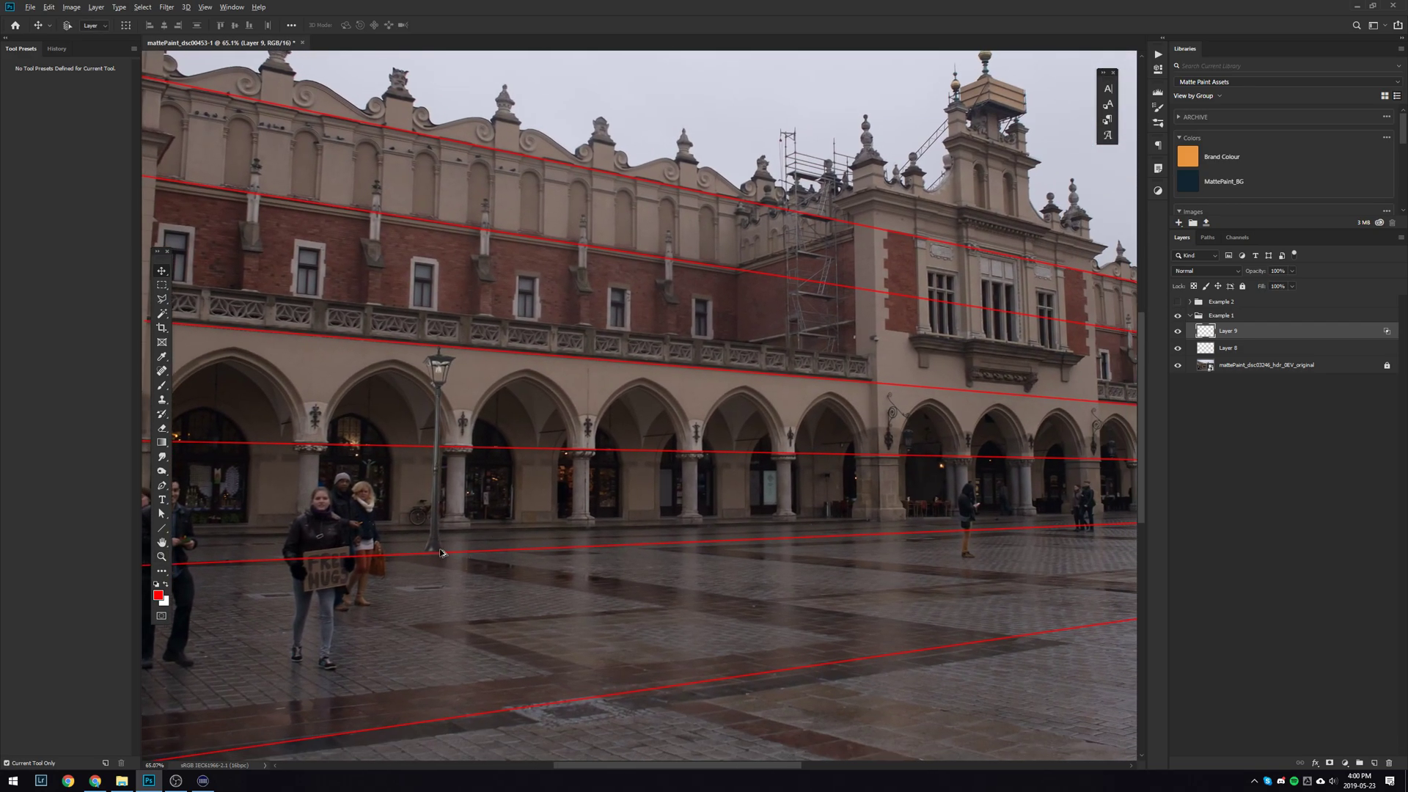
key(ctrl+j)
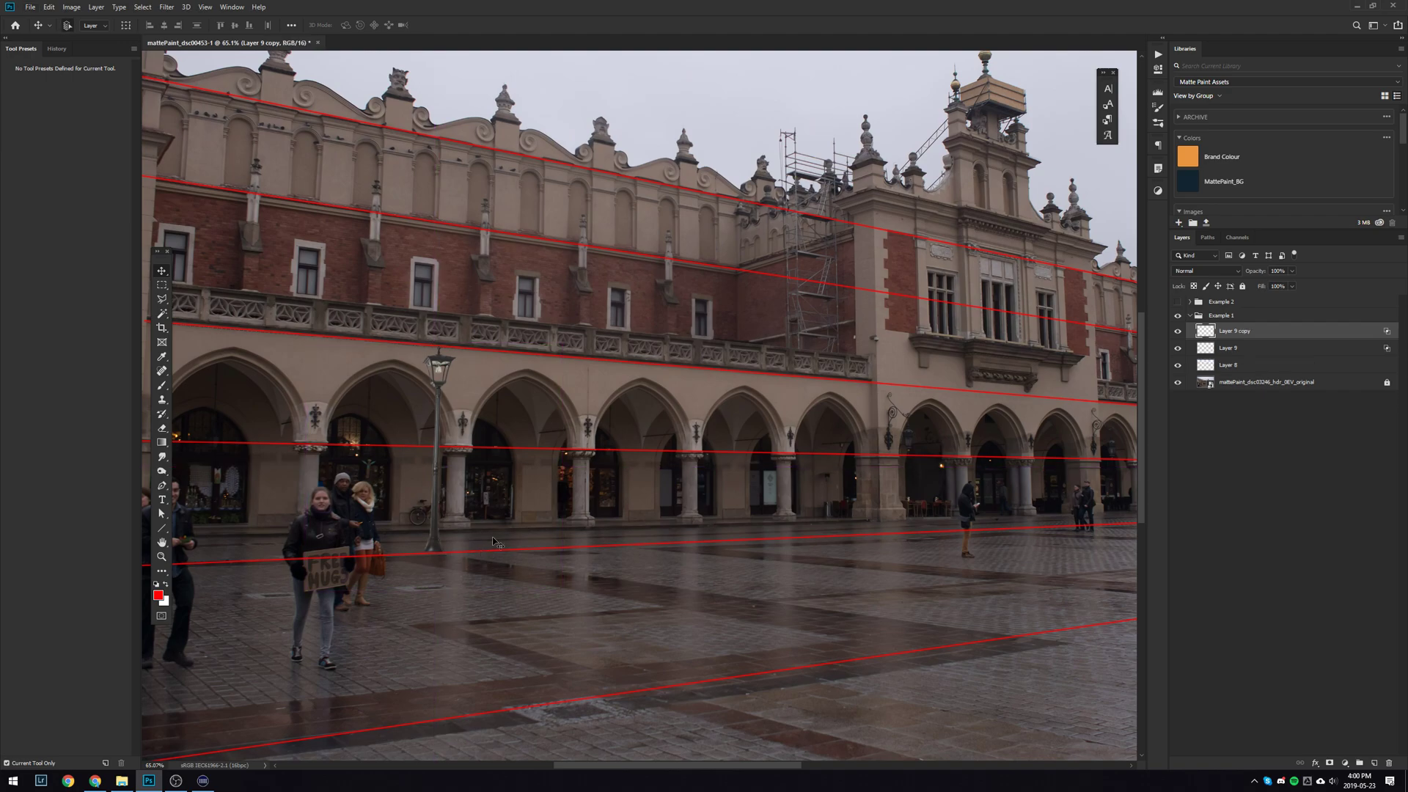
key(ctrl+t)
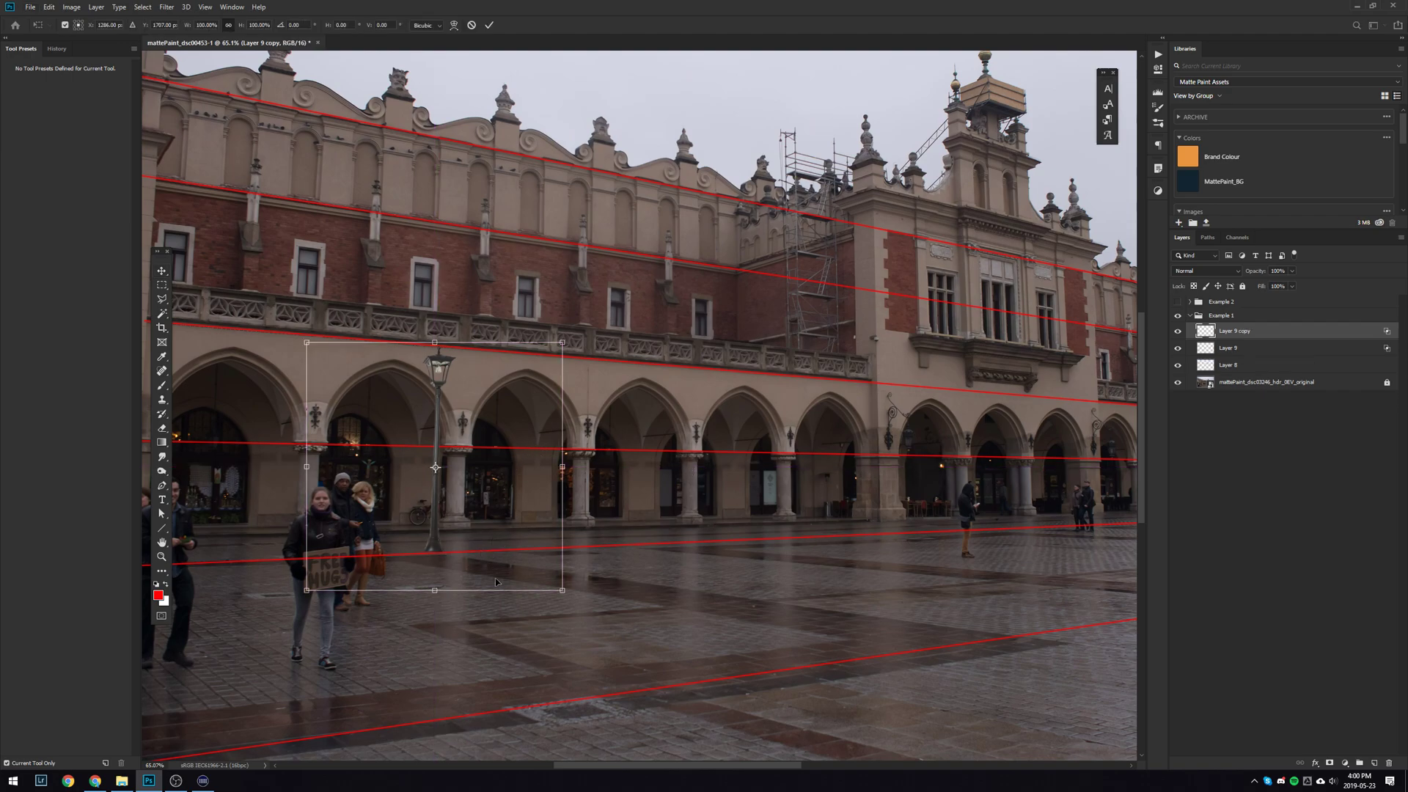
drag(441, 535, 686, 525)
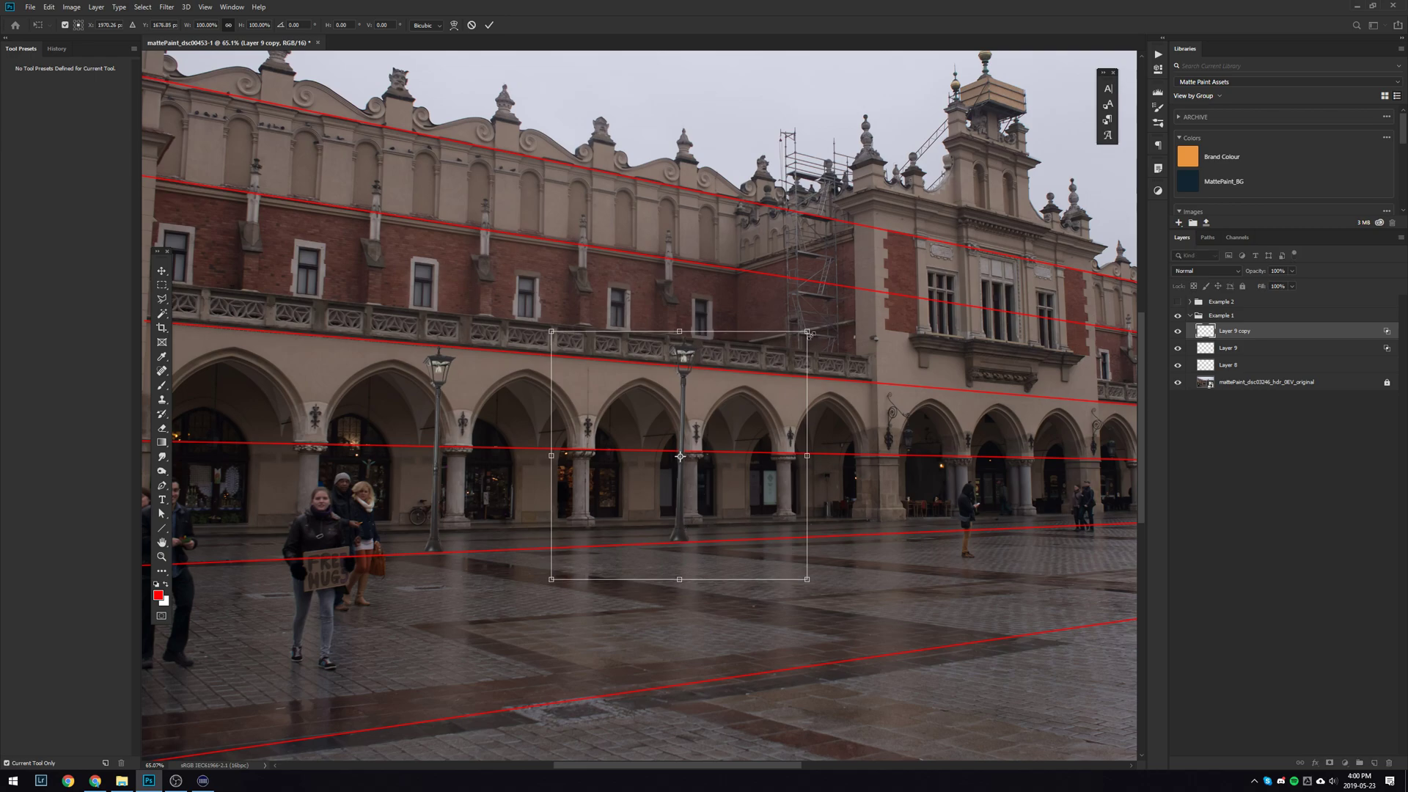
alt+click(685, 543)
drag(809, 330, 801, 369)
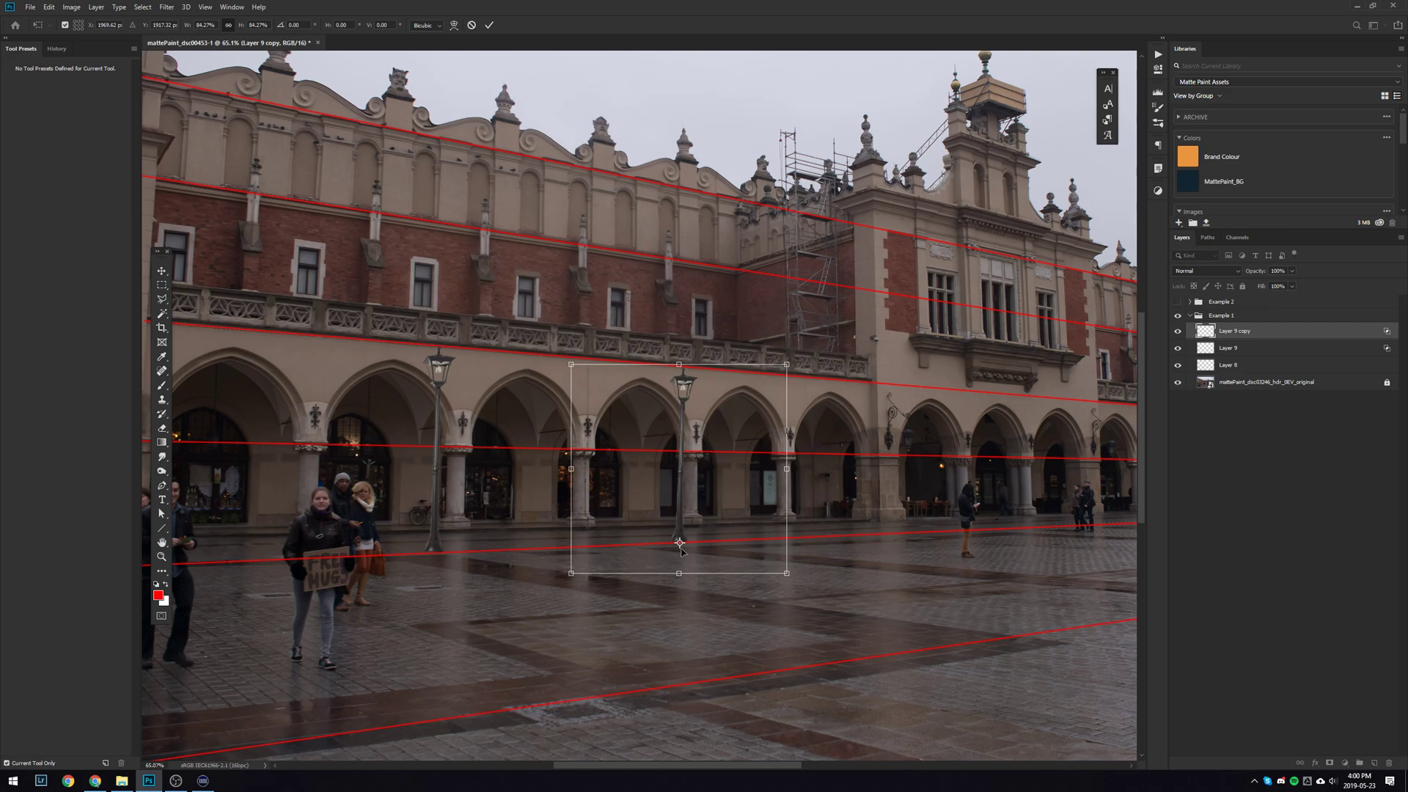
key(Return)
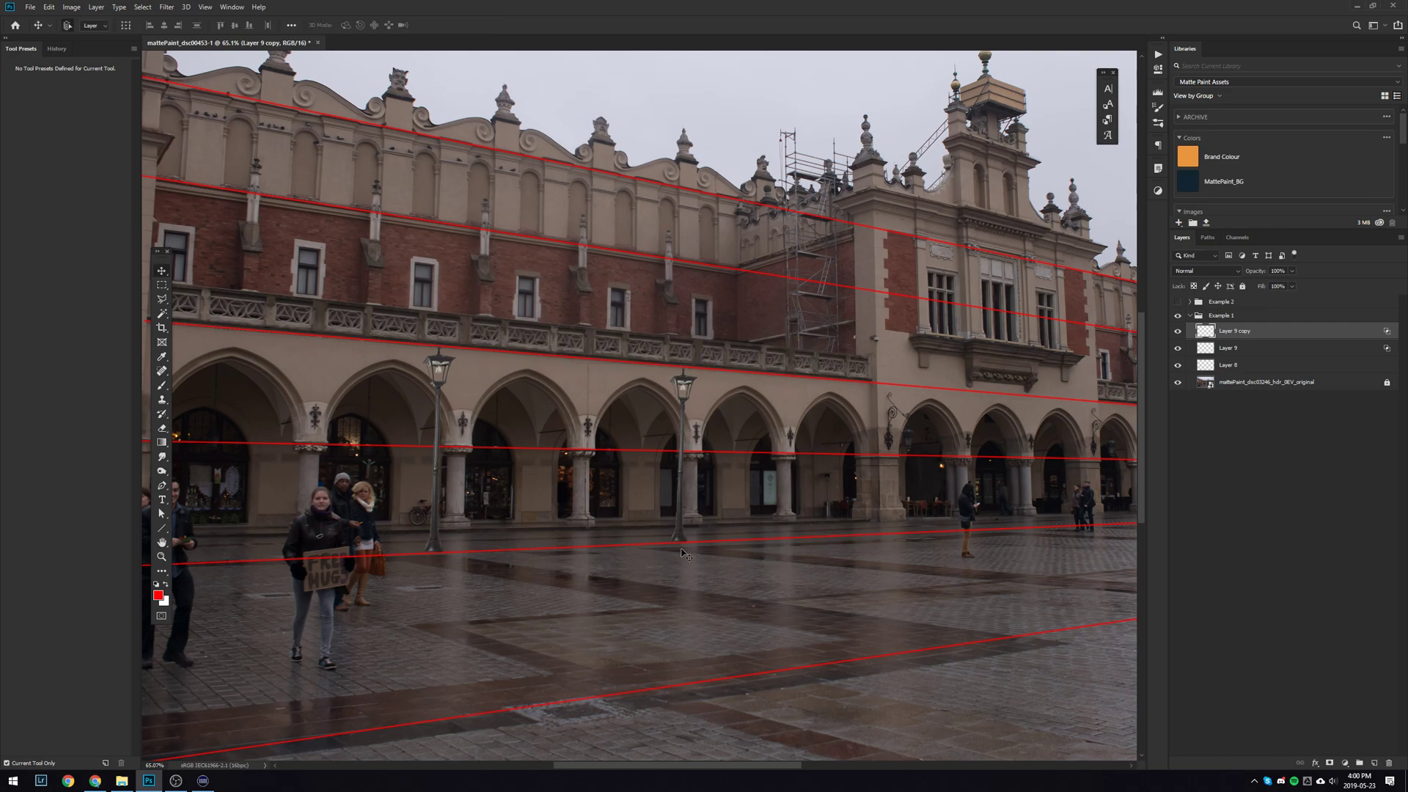
Step: Repeat the same move-and-scale transform on new copies to add four more receding lamp posts
key(ctrl+alt+shift+t)
key(ctrl+alt+shift+t)
key(ctrl+alt+shift+t)
key(ctrl+alt+shift+t)
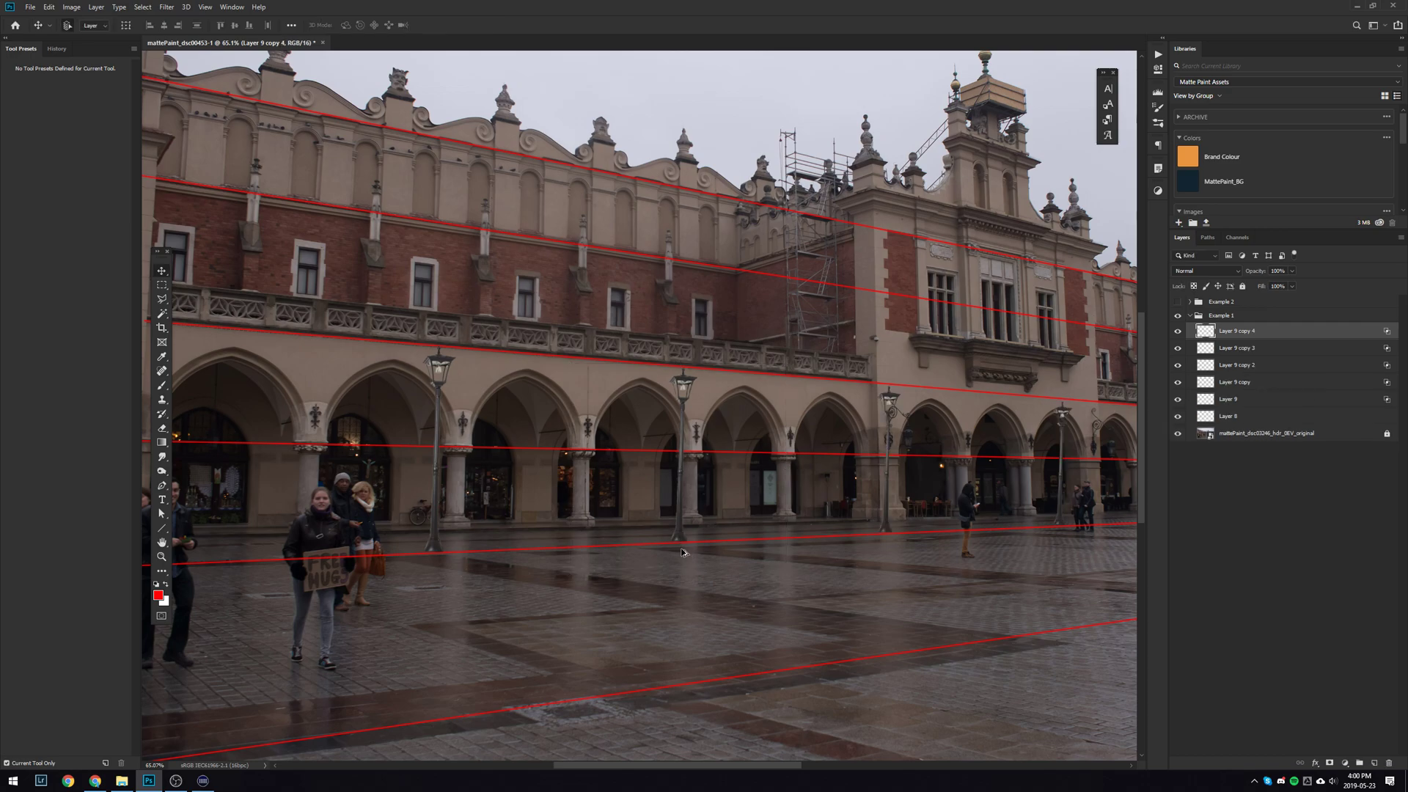
Step: Examine how the receding lamp posts align with the red perspective lines, up close and across the whole building
drag(1015, 657, 843, 513)
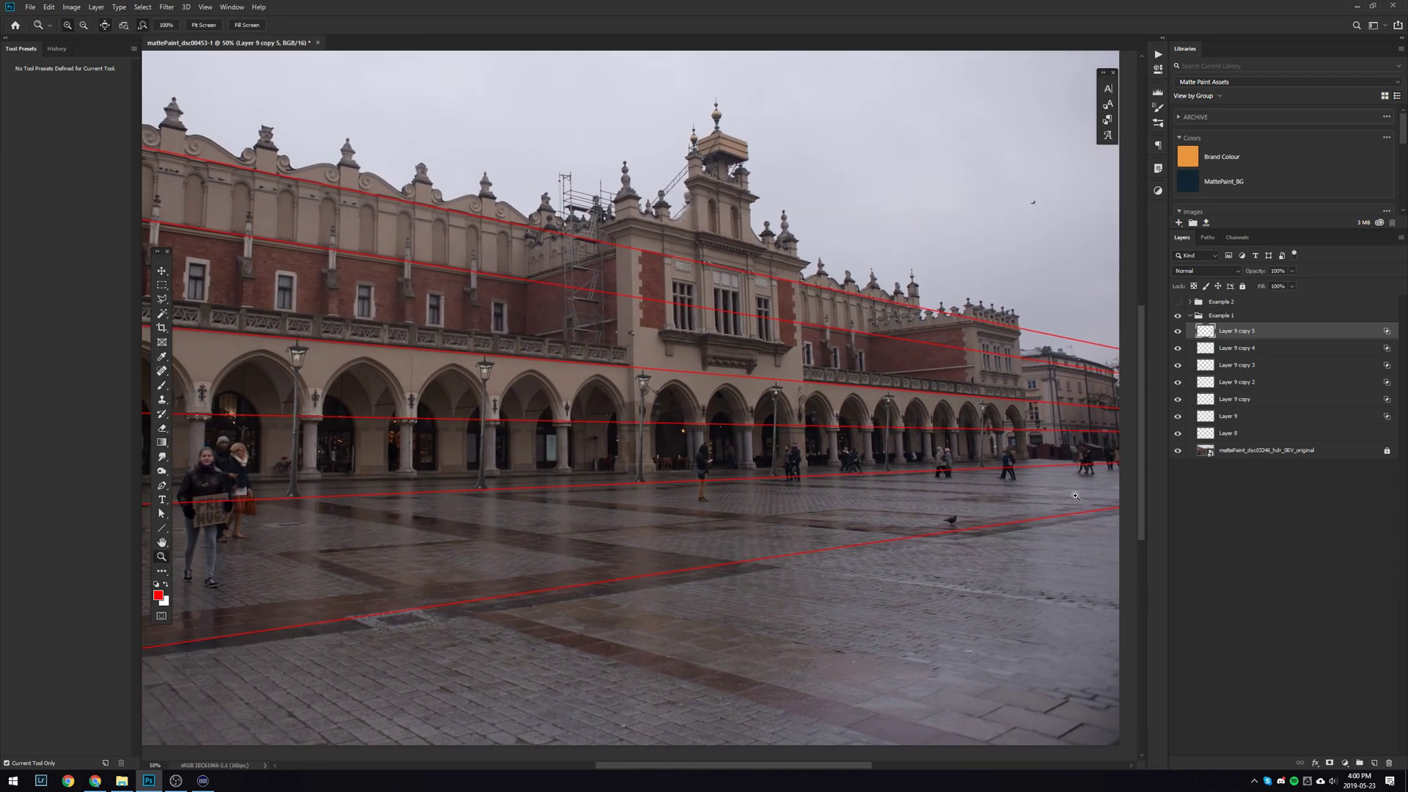
drag(996, 476, 878, 503)
scroll(878, 504, up, 5)
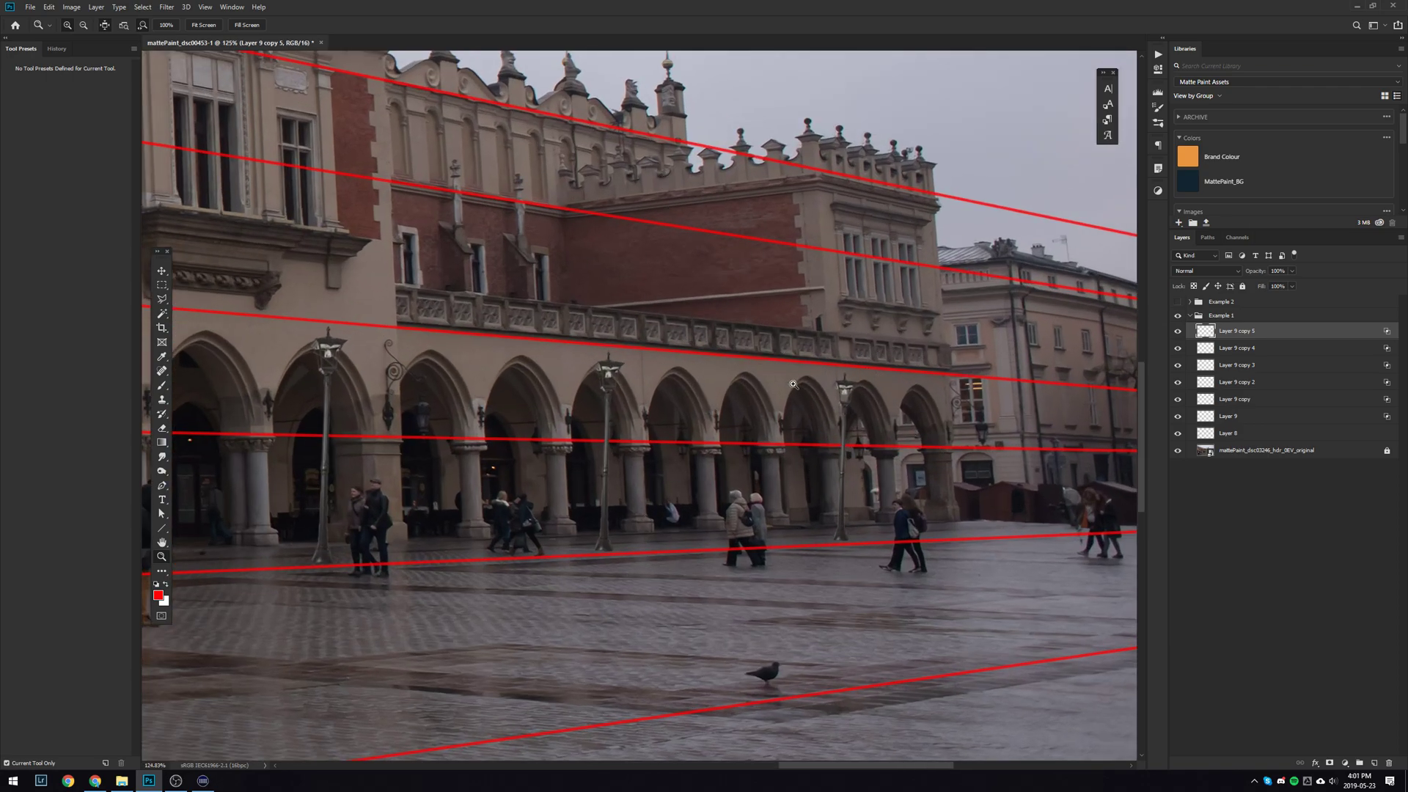
scroll(954, 433, down, 3)
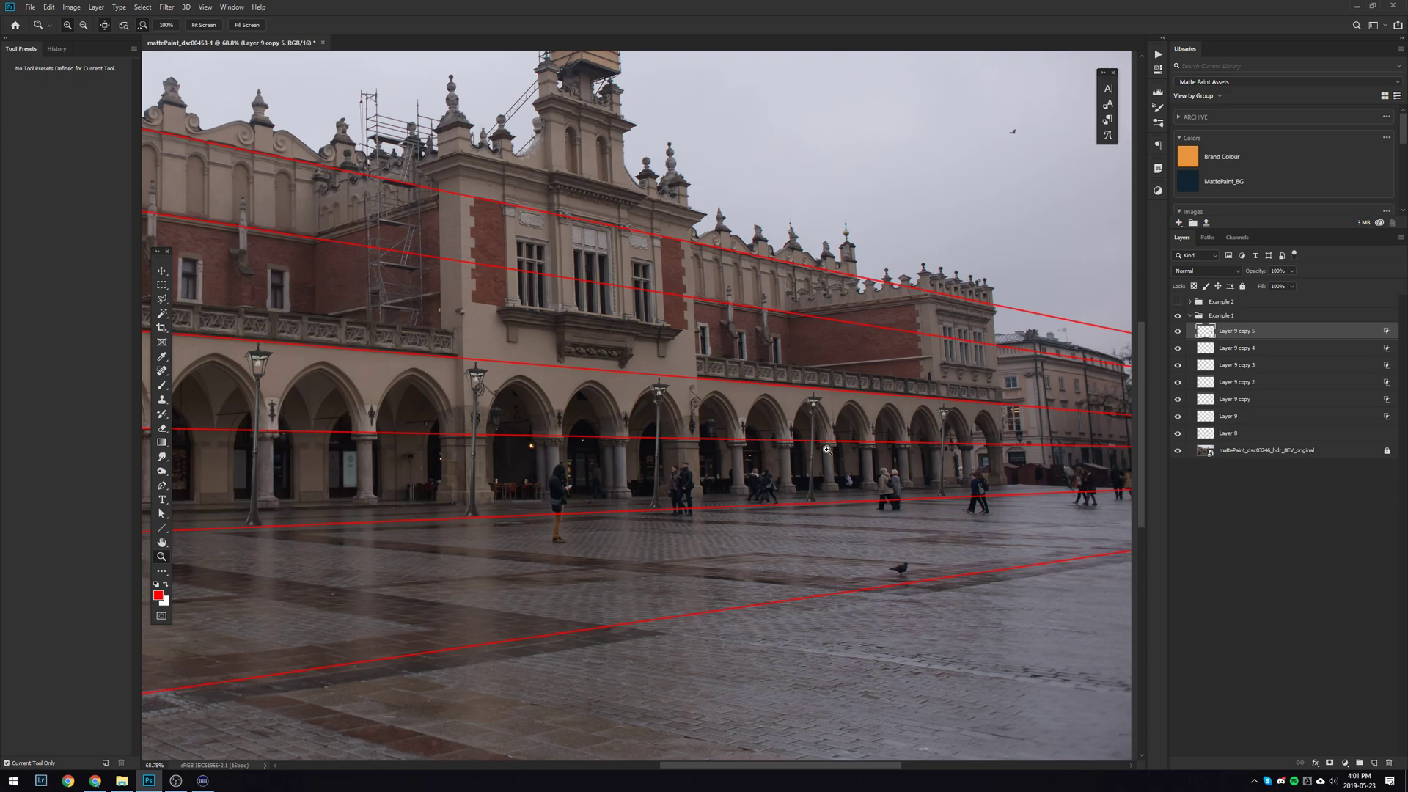
scroll(827, 450, down, 3)
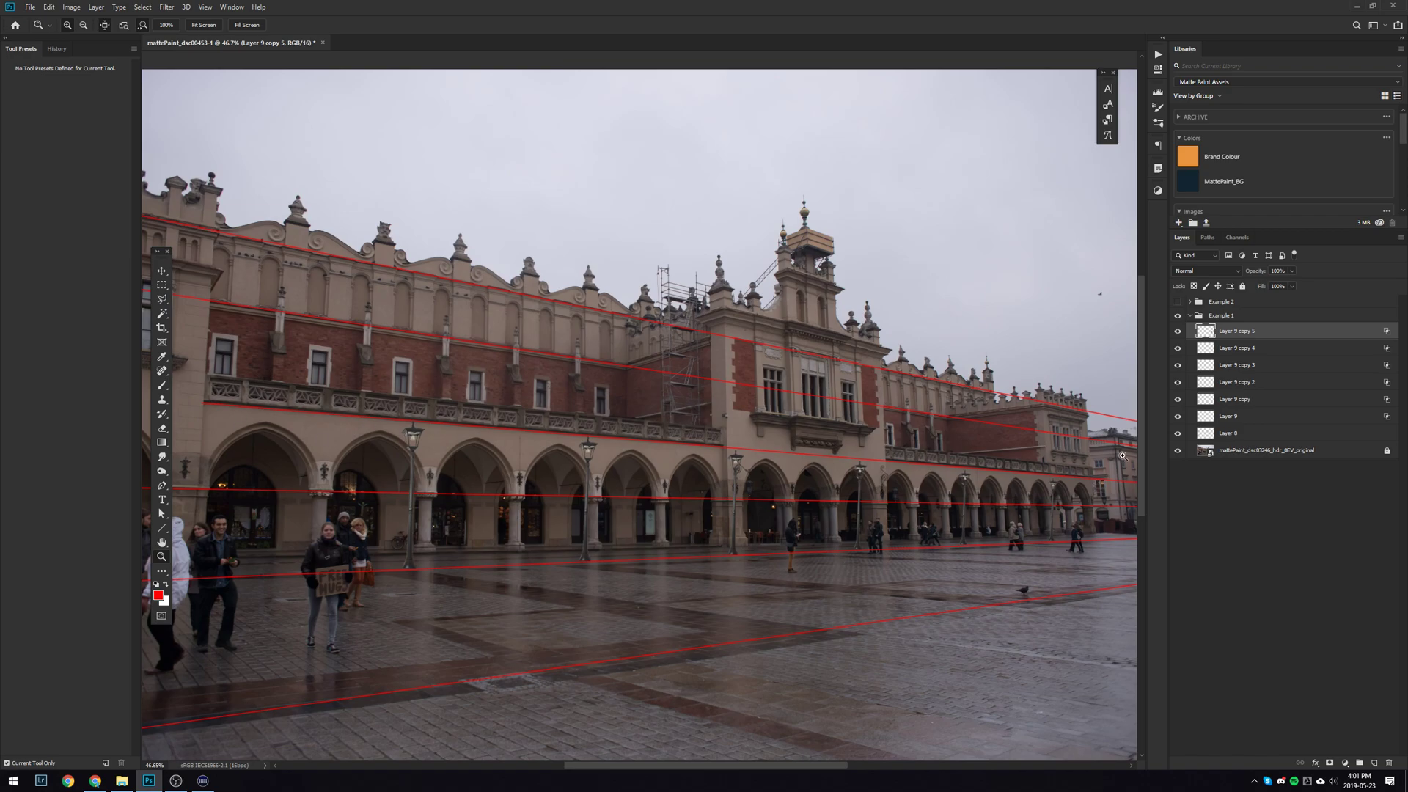
drag(742, 425, 717, 489)
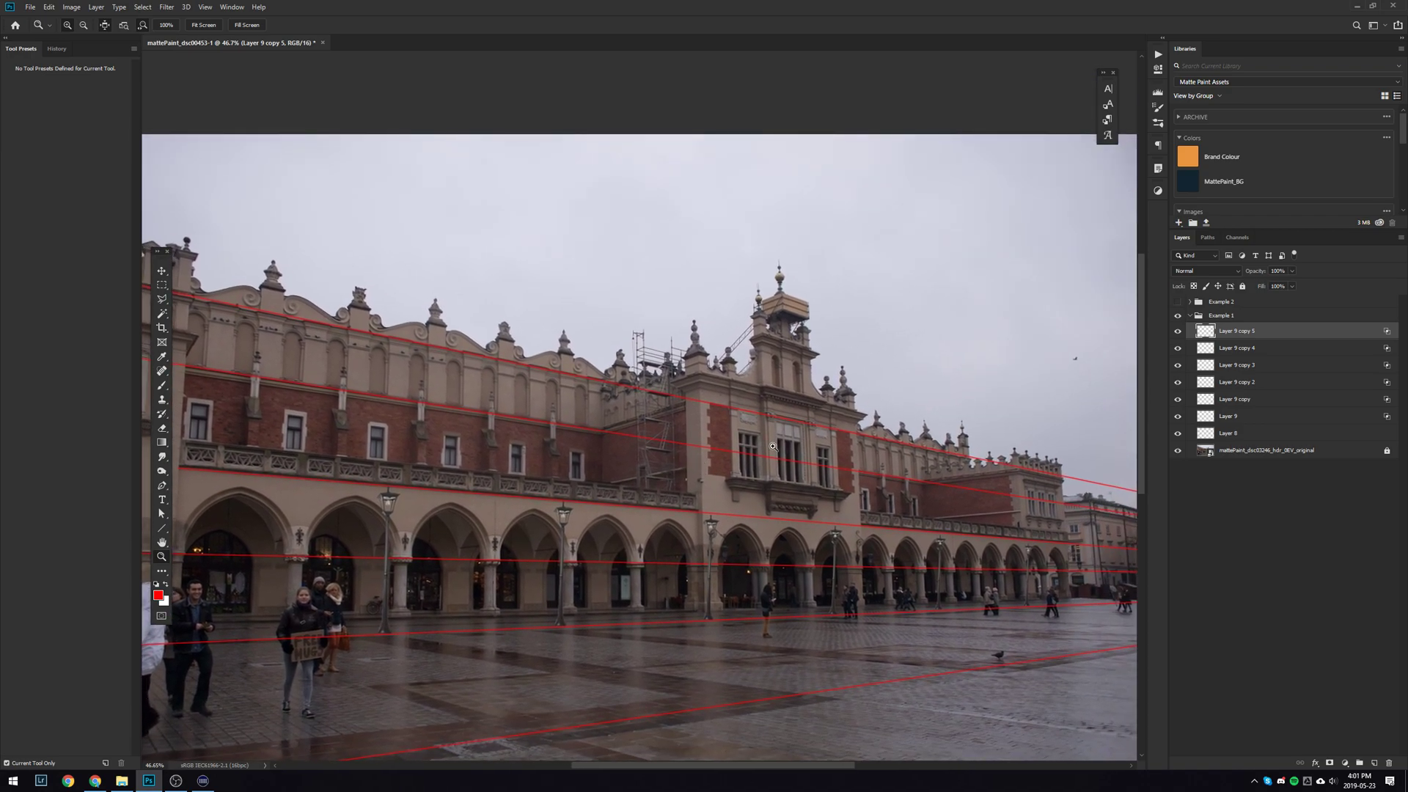
drag(589, 596, 544, 439)
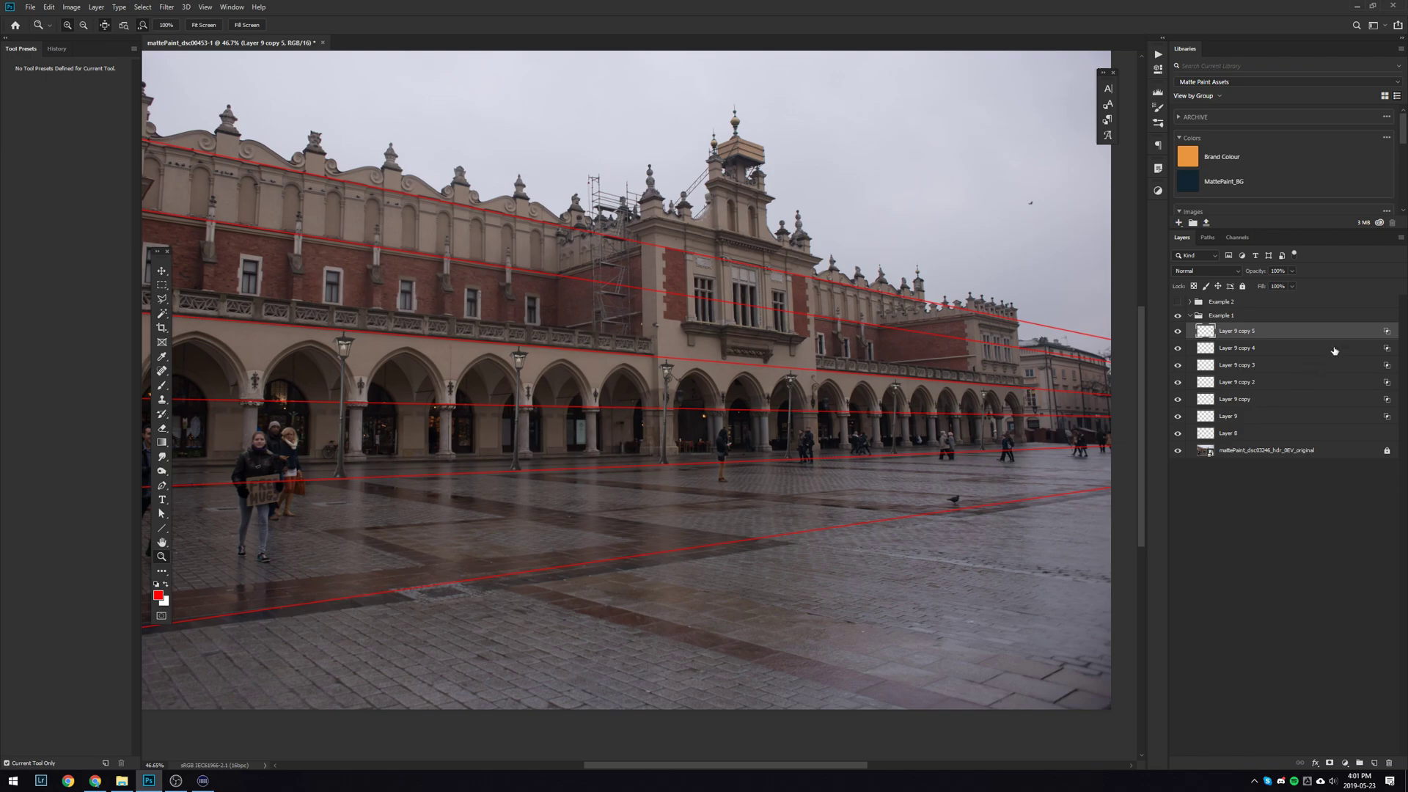
Step: Hide the red perspective lines on Layer 8 and select that layer
click(1246, 416)
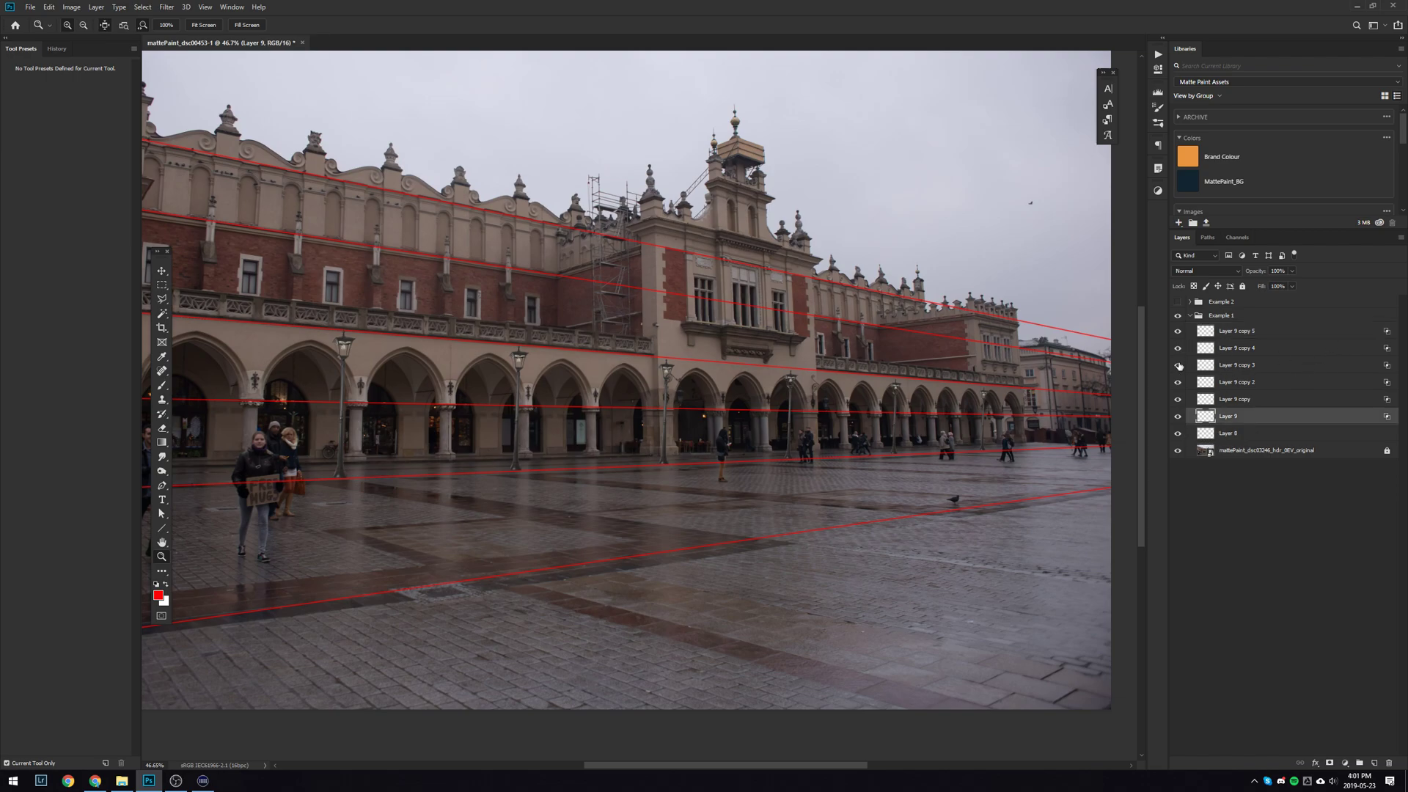
drag(445, 419, 560, 459)
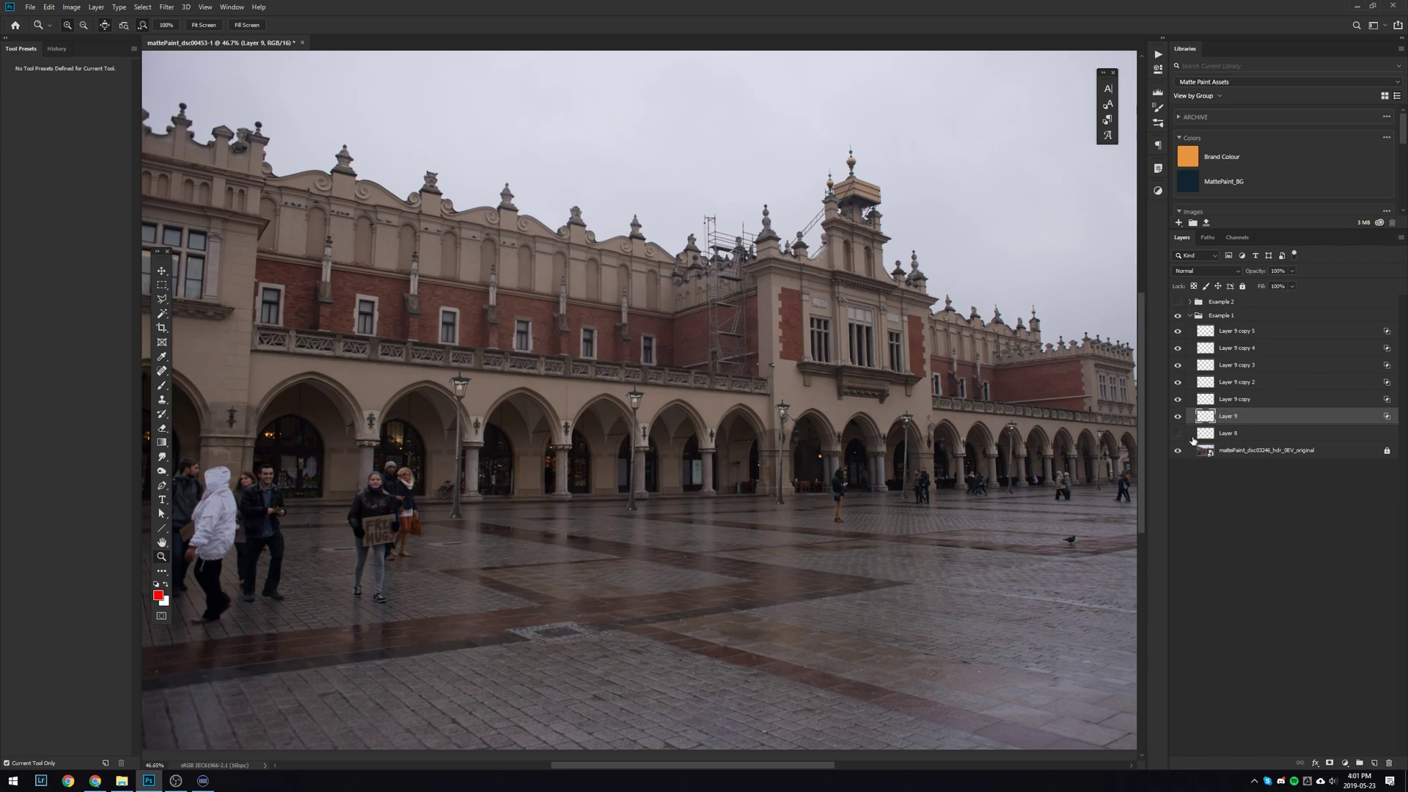
click(1226, 433)
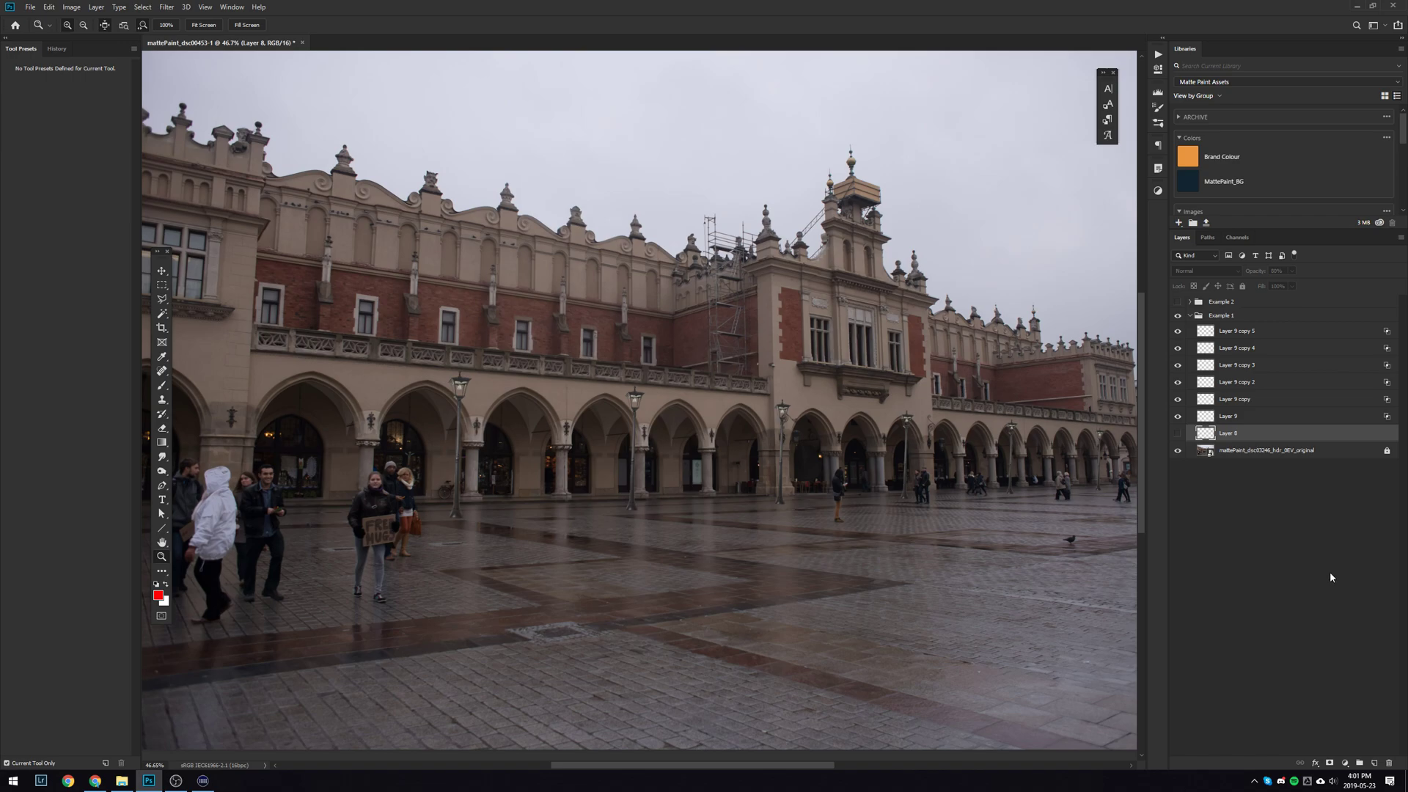
Step: Create a new layer above Layer 8 and draw a red line joining the tips of the first two lamp posts
click(1375, 763)
drag(629, 437, 668, 437)
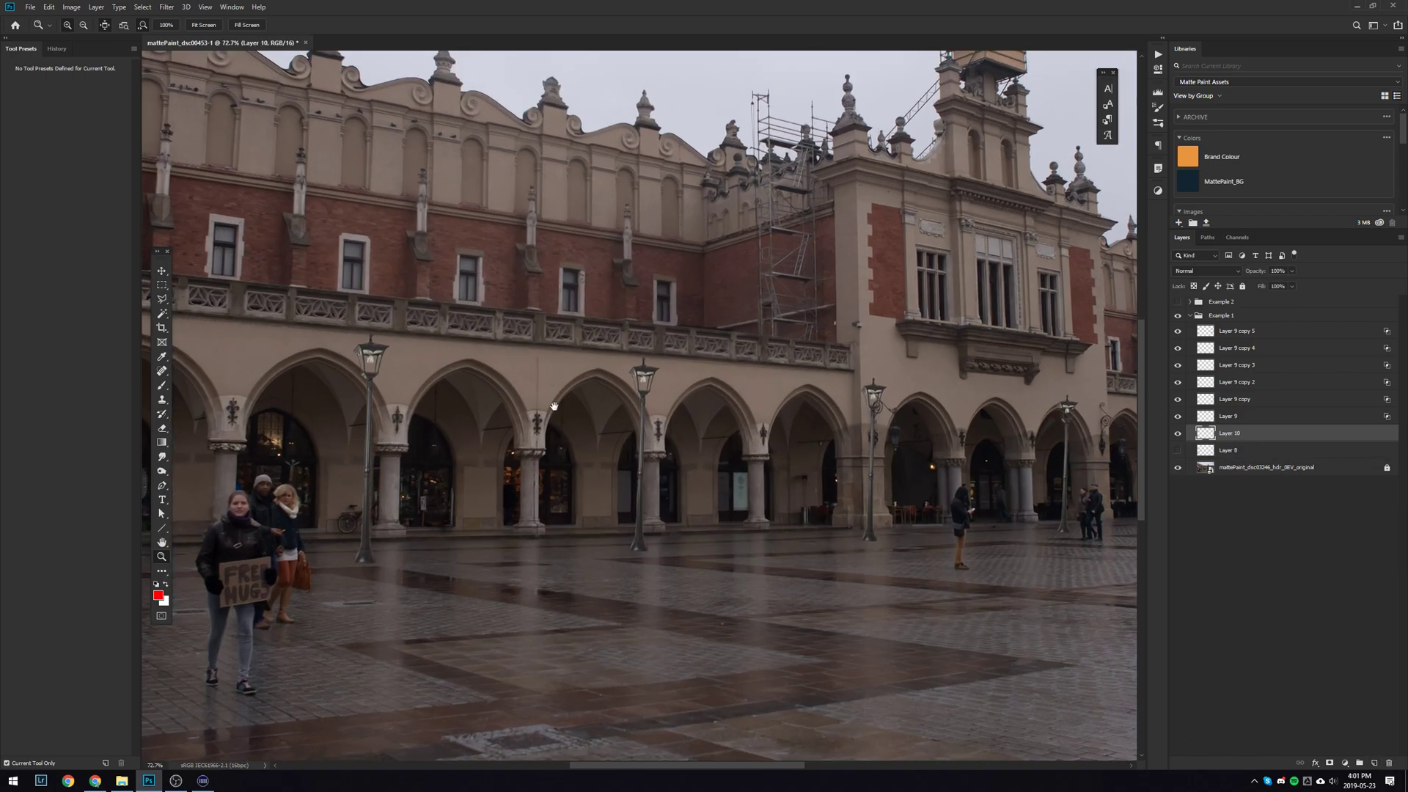
drag(549, 411, 569, 411)
key(u)
mouse_move(388, 336)
mouse_down()
mouse_move(708, 342)
mouse_move(660, 358)
mouse_up()
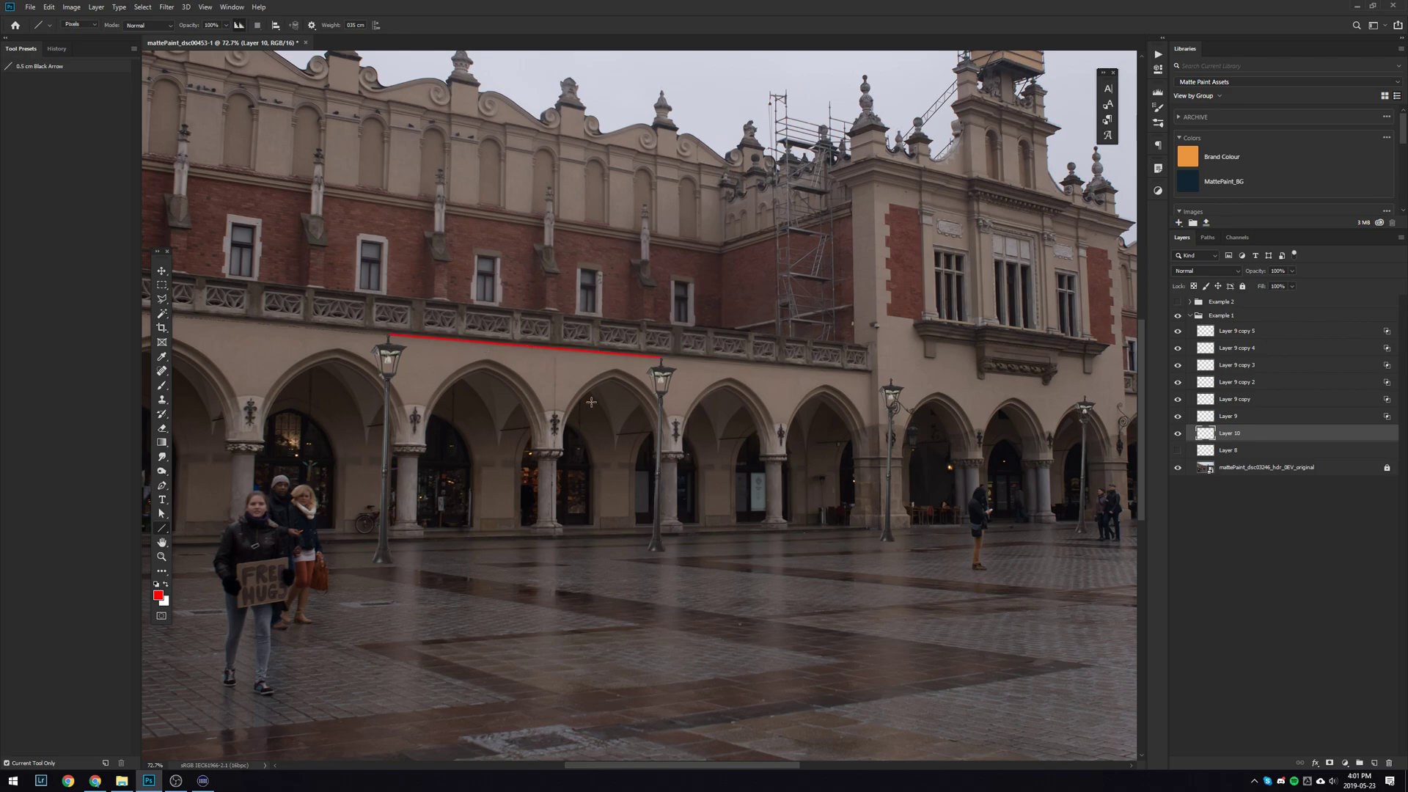
Step: Move the red line on Layer 10 so it starts at a more distant lamp post's tip, and compare its angle with the receding posts
key(v)
drag(391, 339, 1081, 403)
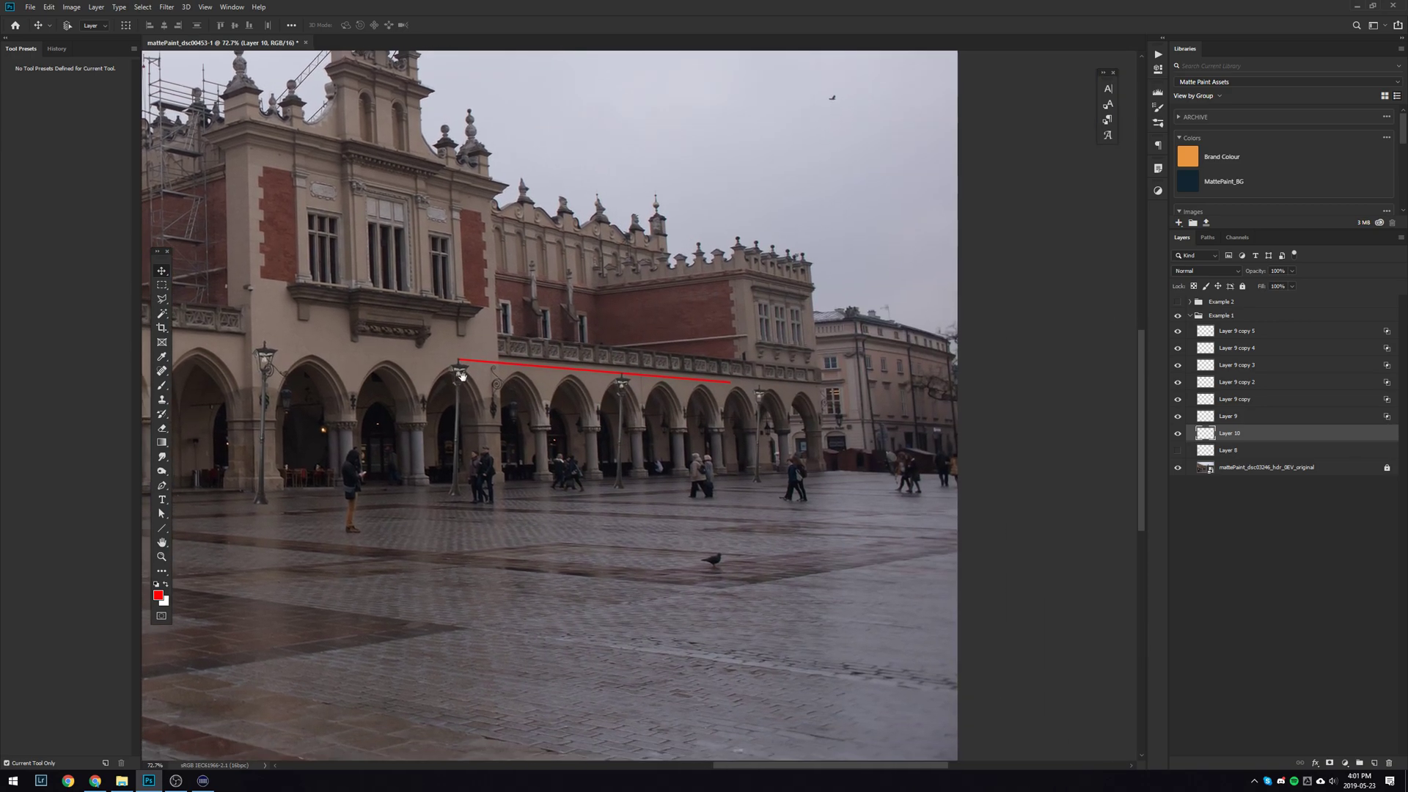
key(z)
drag(629, 369, 641, 376)
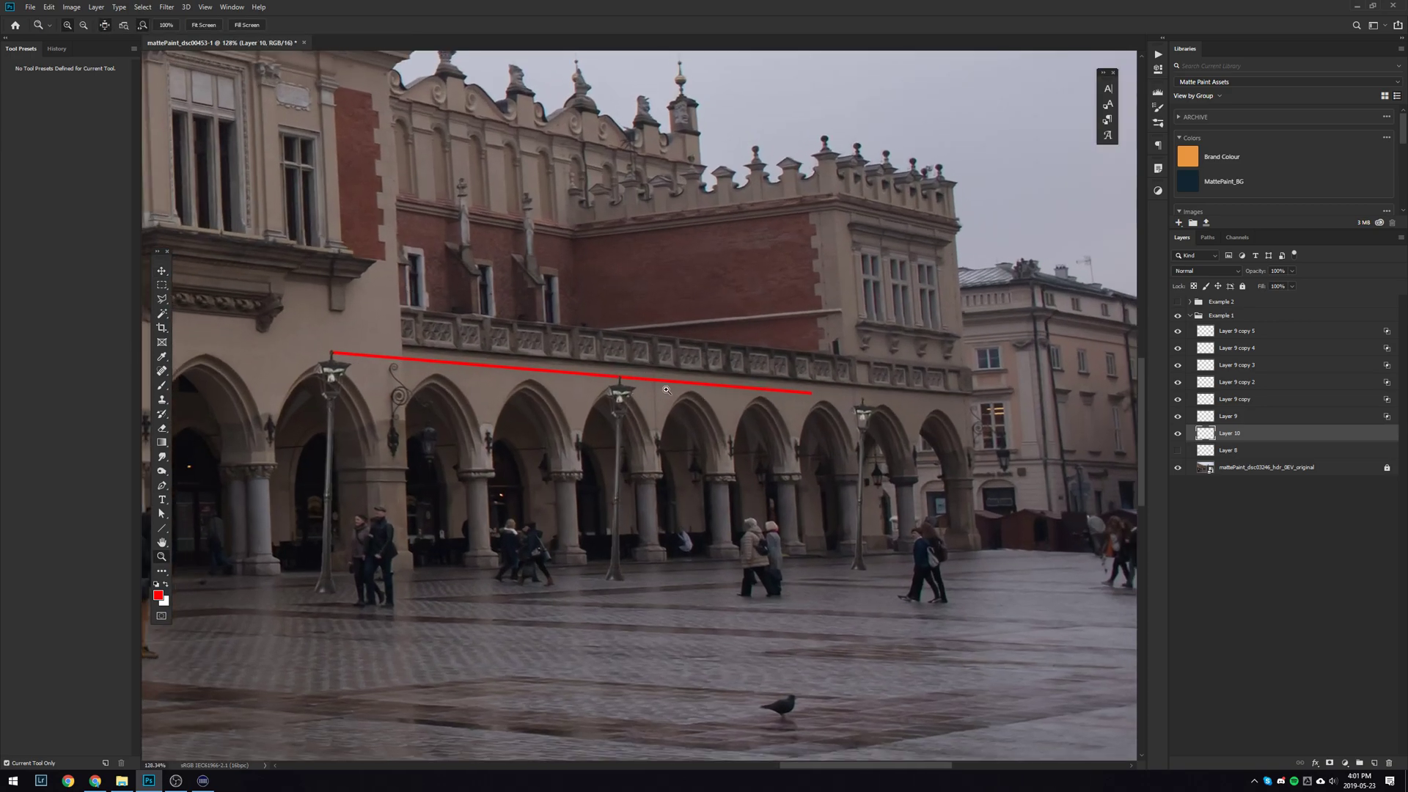
key(v)
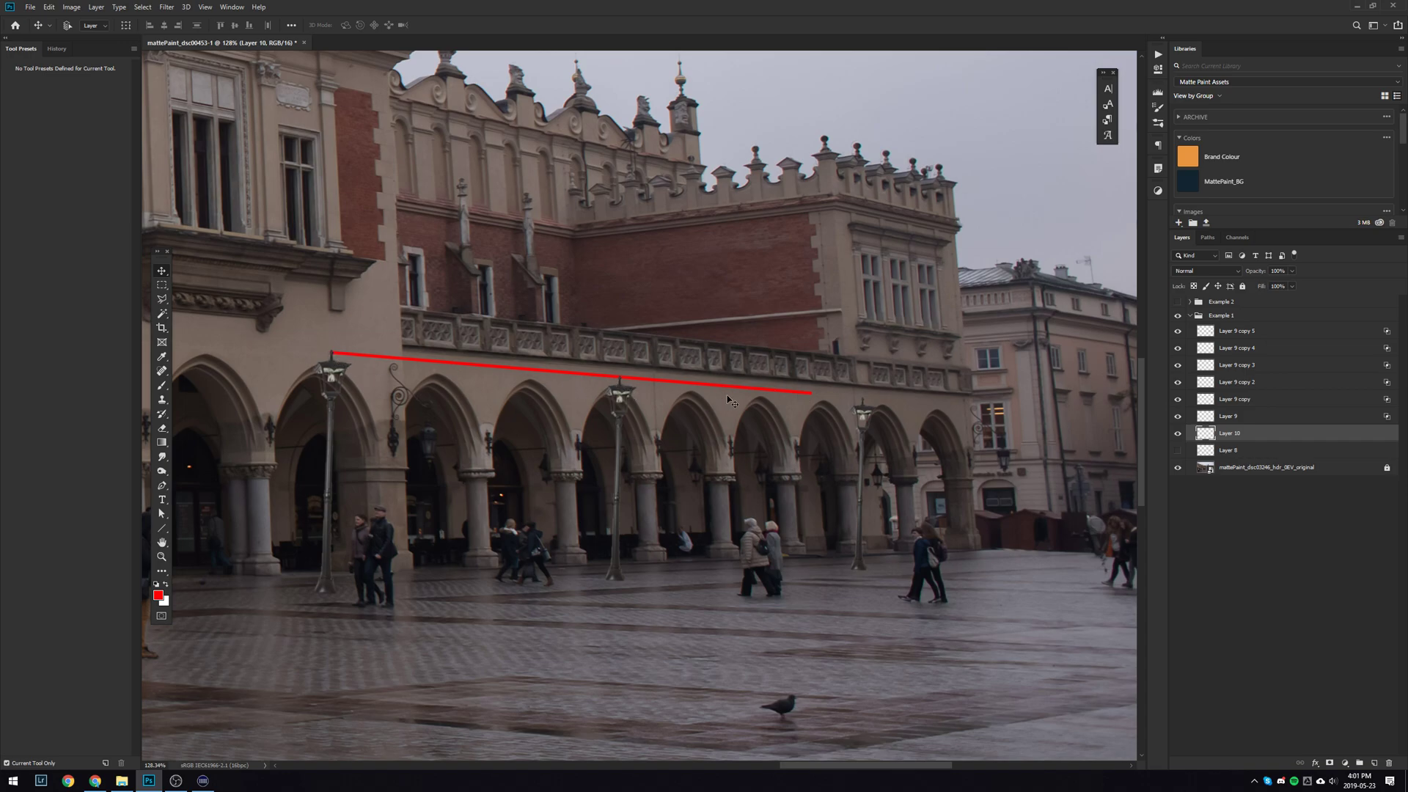
drag(907, 400, 763, 374)
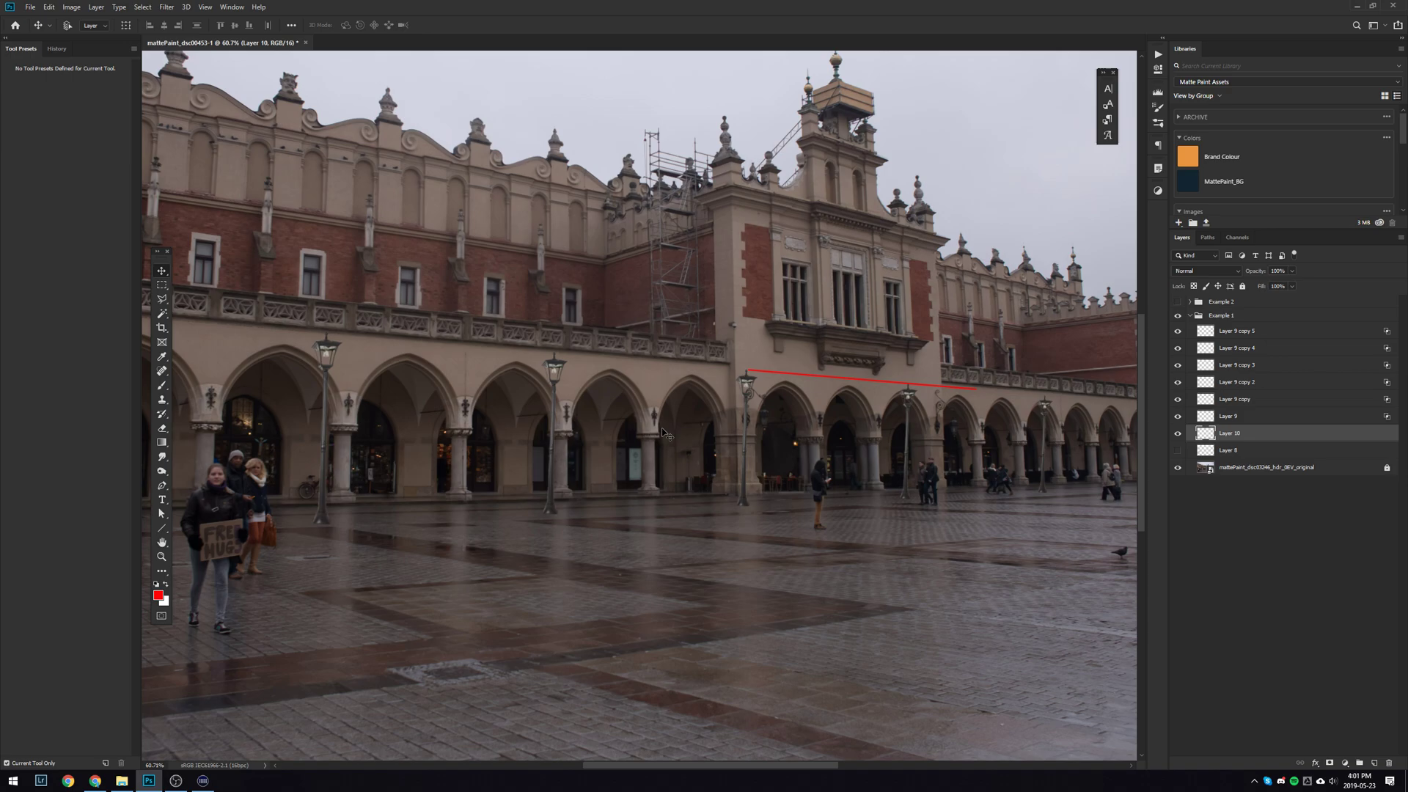
Step: Delete Layer 10 with the red comparison line
key(z)
drag(605, 419, 668, 454)
drag(668, 454, 682, 459)
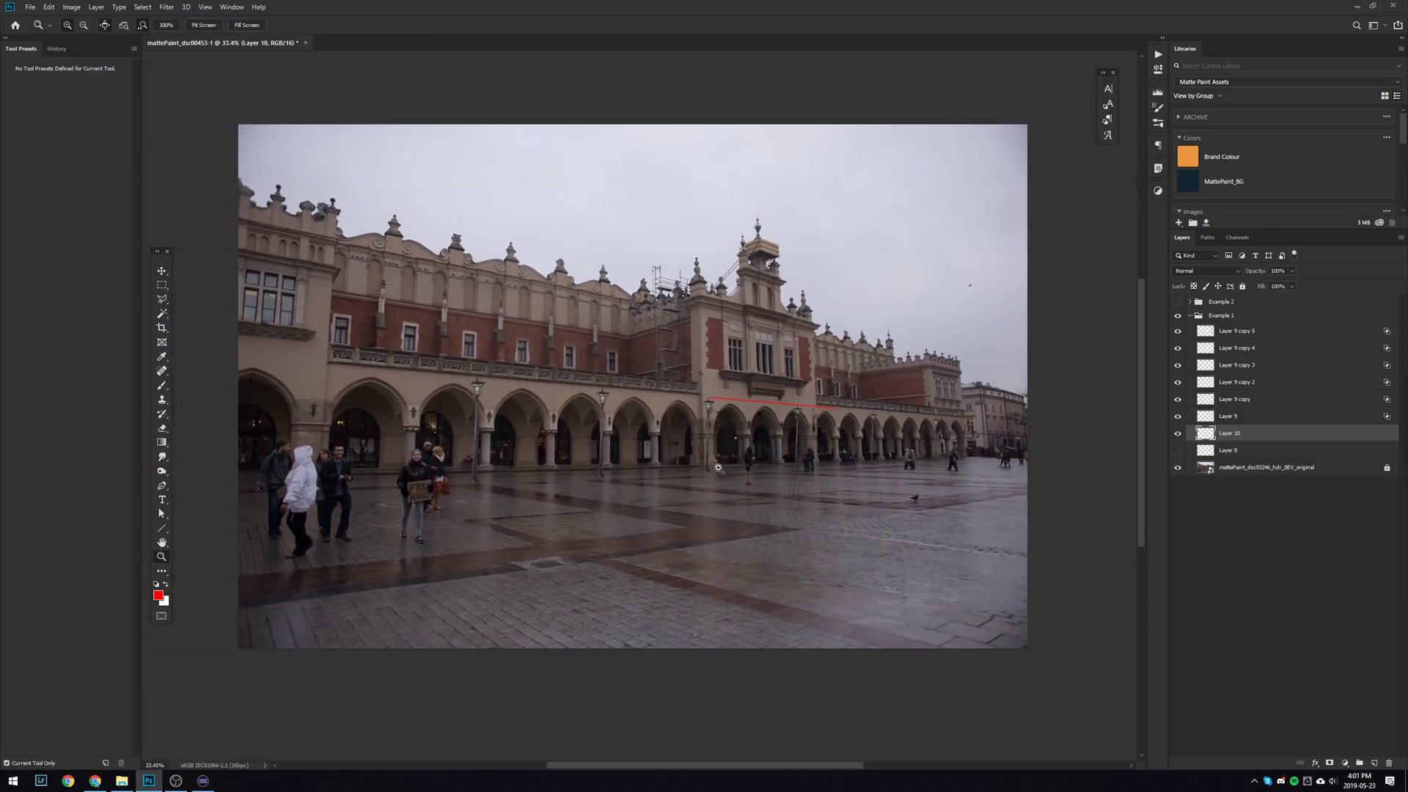
key(v)
key(Delete)
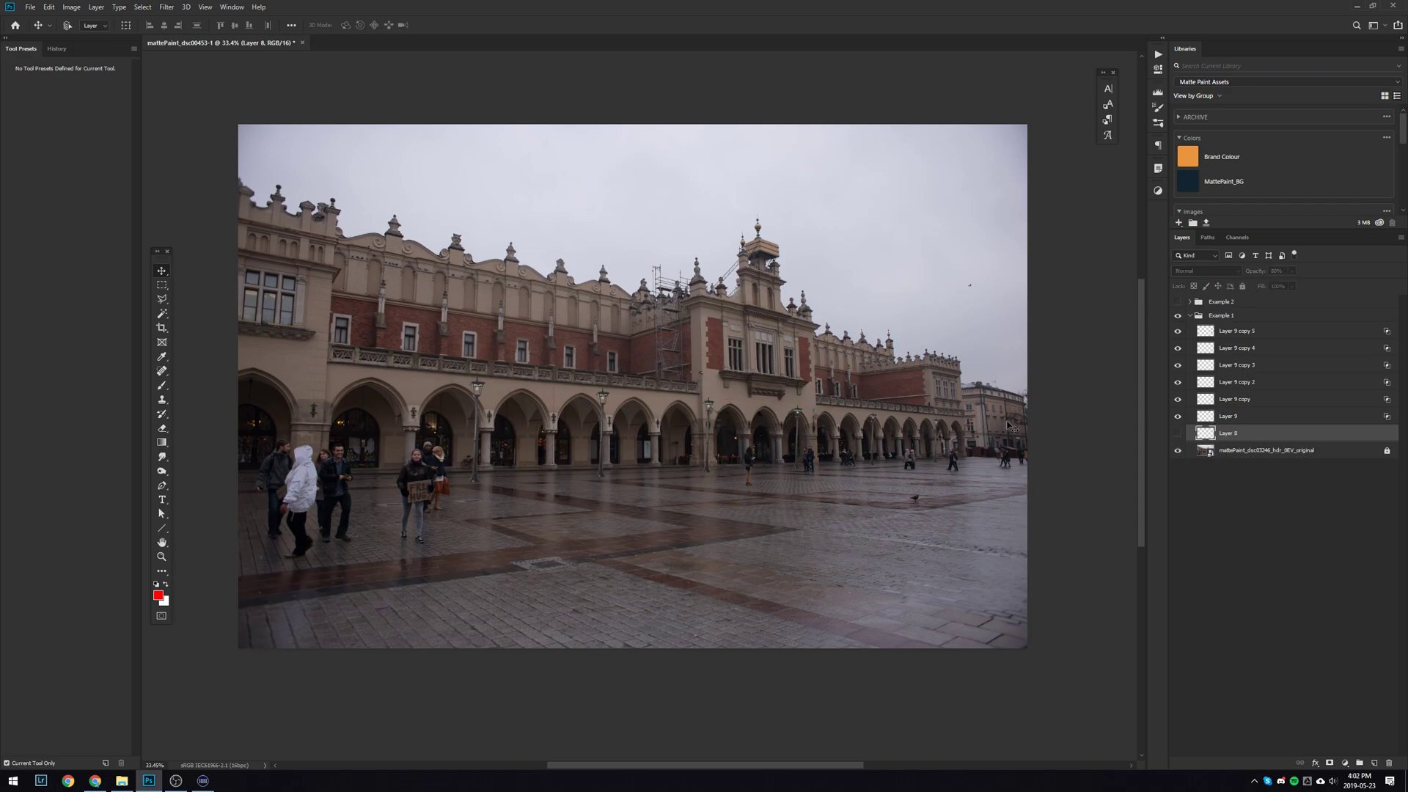
Step: Skew the farthest lamp post on Layer 9 copy 5 horizontally by about 6 degrees so it leans to the left
key(z)
click(1290, 330)
scroll(889, 469, up, 3)
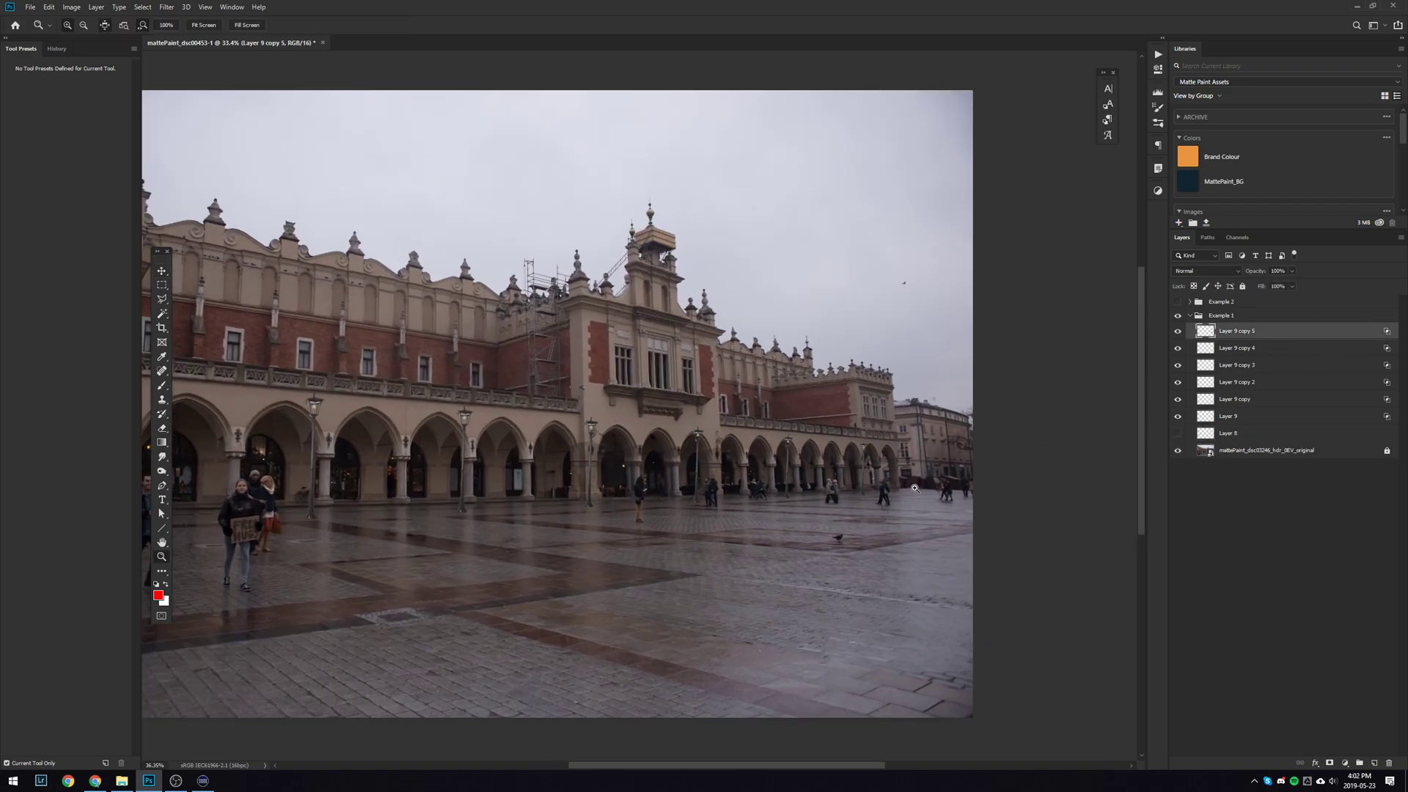
key(ctrl+t)
right_click(856, 434)
click(880, 477)
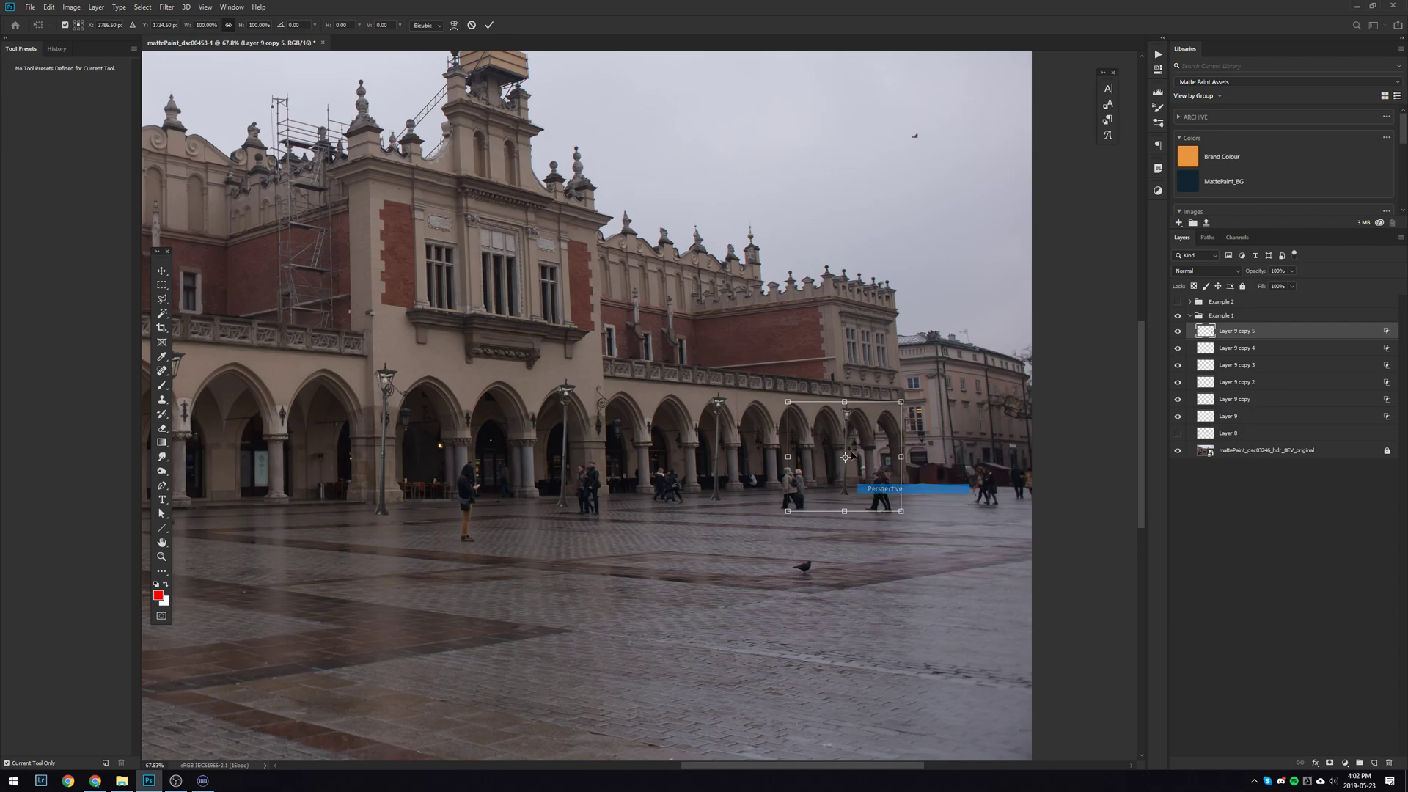
drag(844, 402, 836, 403)
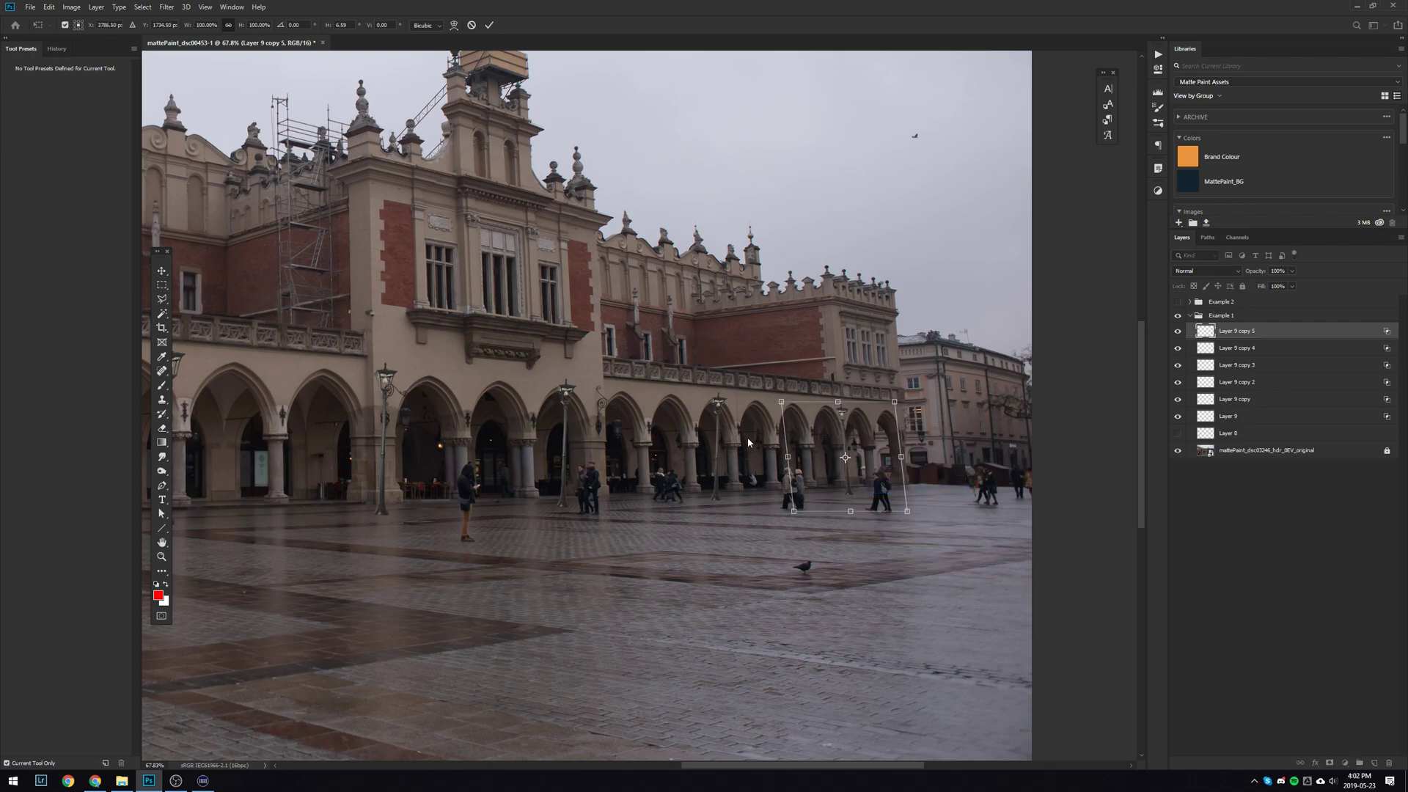
key(Return)
Step: Skew the lamp post on Layer 9 copy 4 horizontally by about 5.5 degrees so it leans to the left
click(1307, 348)
key(ctrl+t)
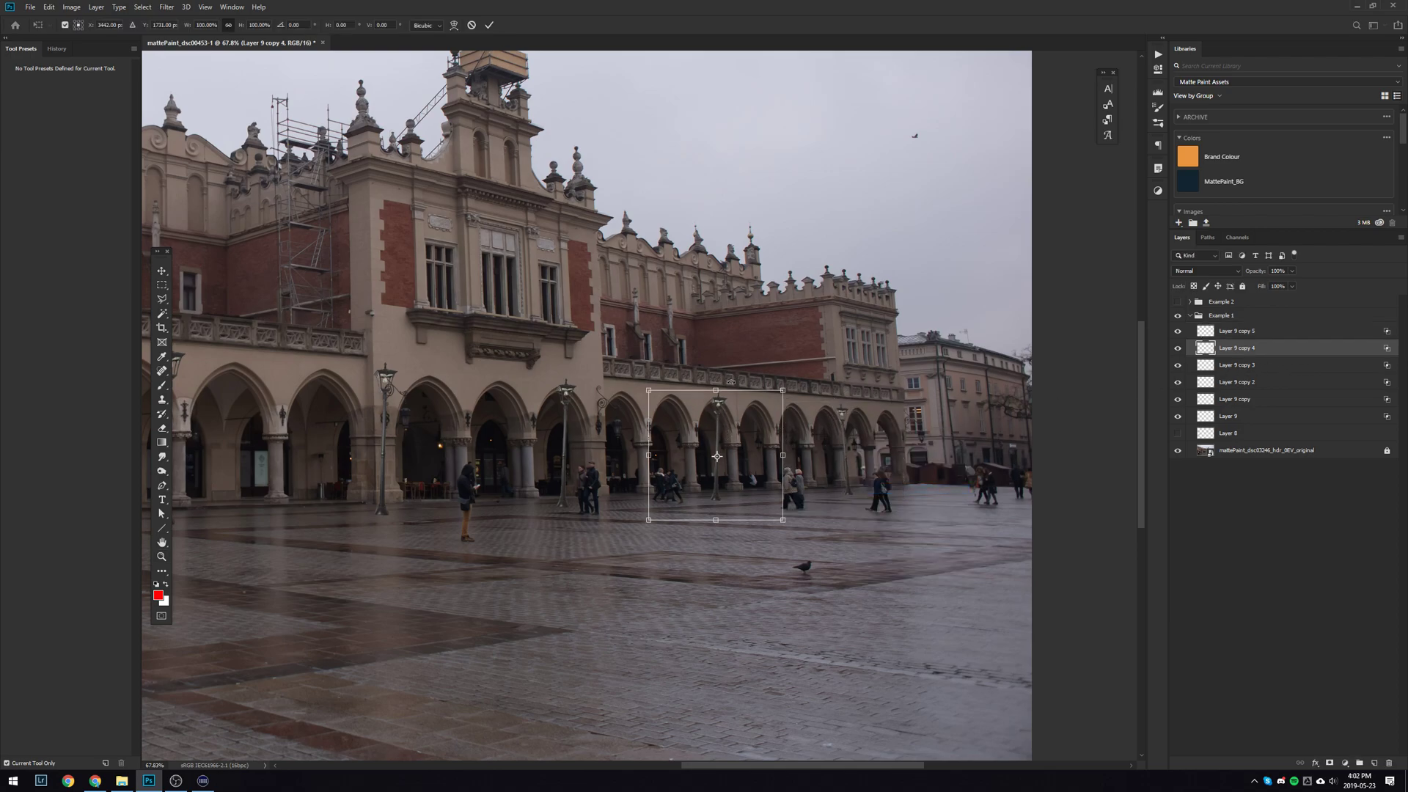
right_click(725, 403)
click(762, 468)
drag(717, 397, 712, 396)
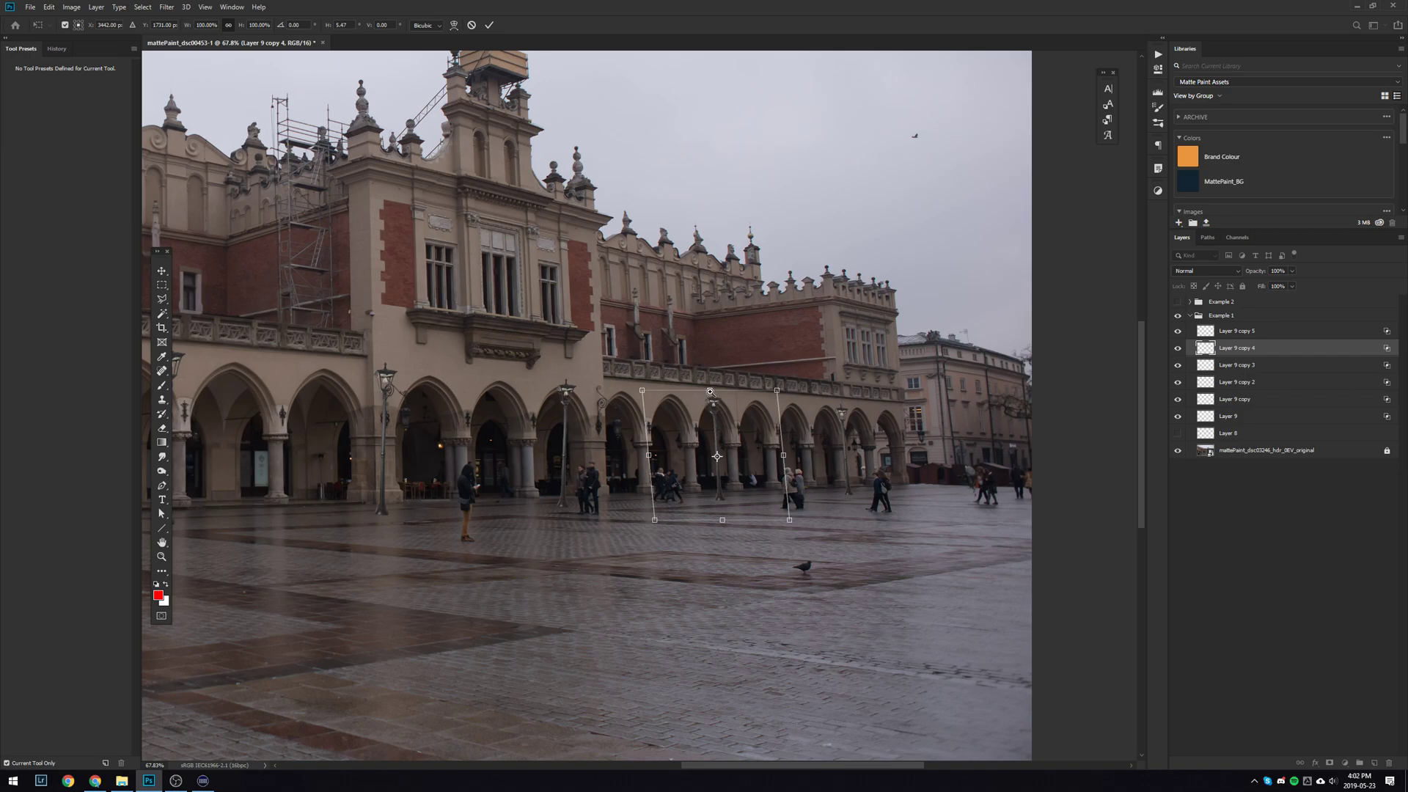
key(Return)
Step: Skew the lamp post on Layer 9 copy 3 horizontally by about 4.5 degrees so it leans to the left
drag(606, 441, 851, 415)
click(1274, 369)
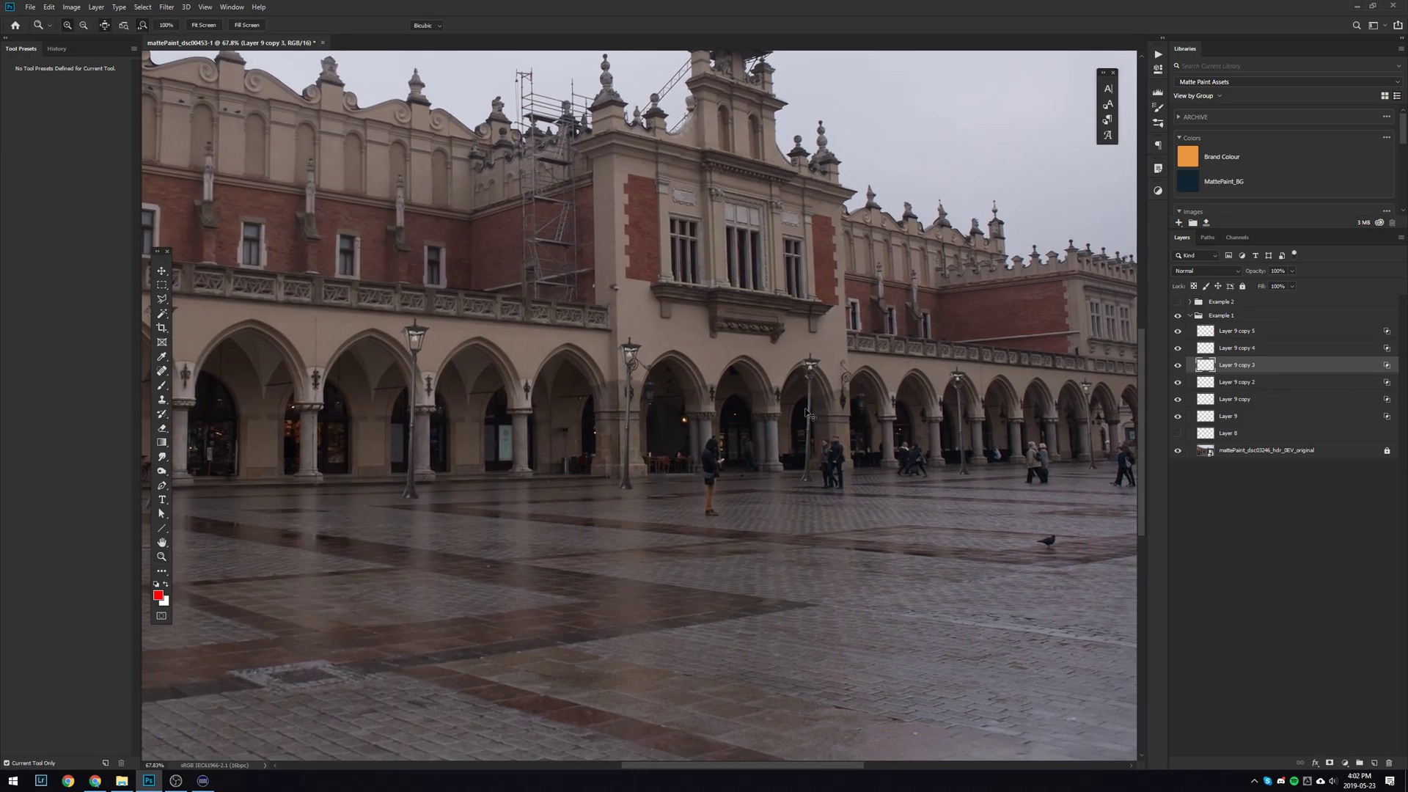
key(ctrl+t)
right_click(808, 405)
click(836, 463)
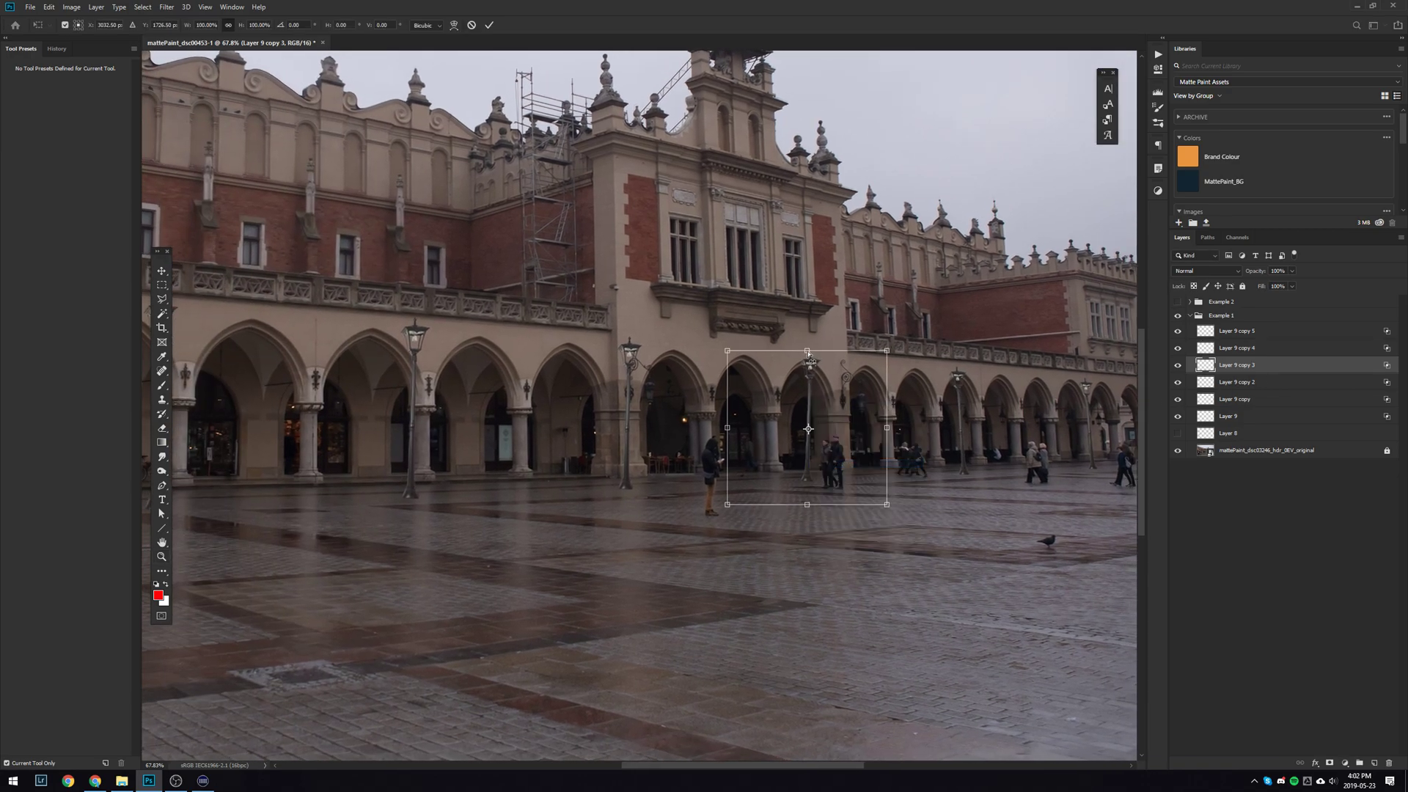
drag(807, 352, 801, 351)
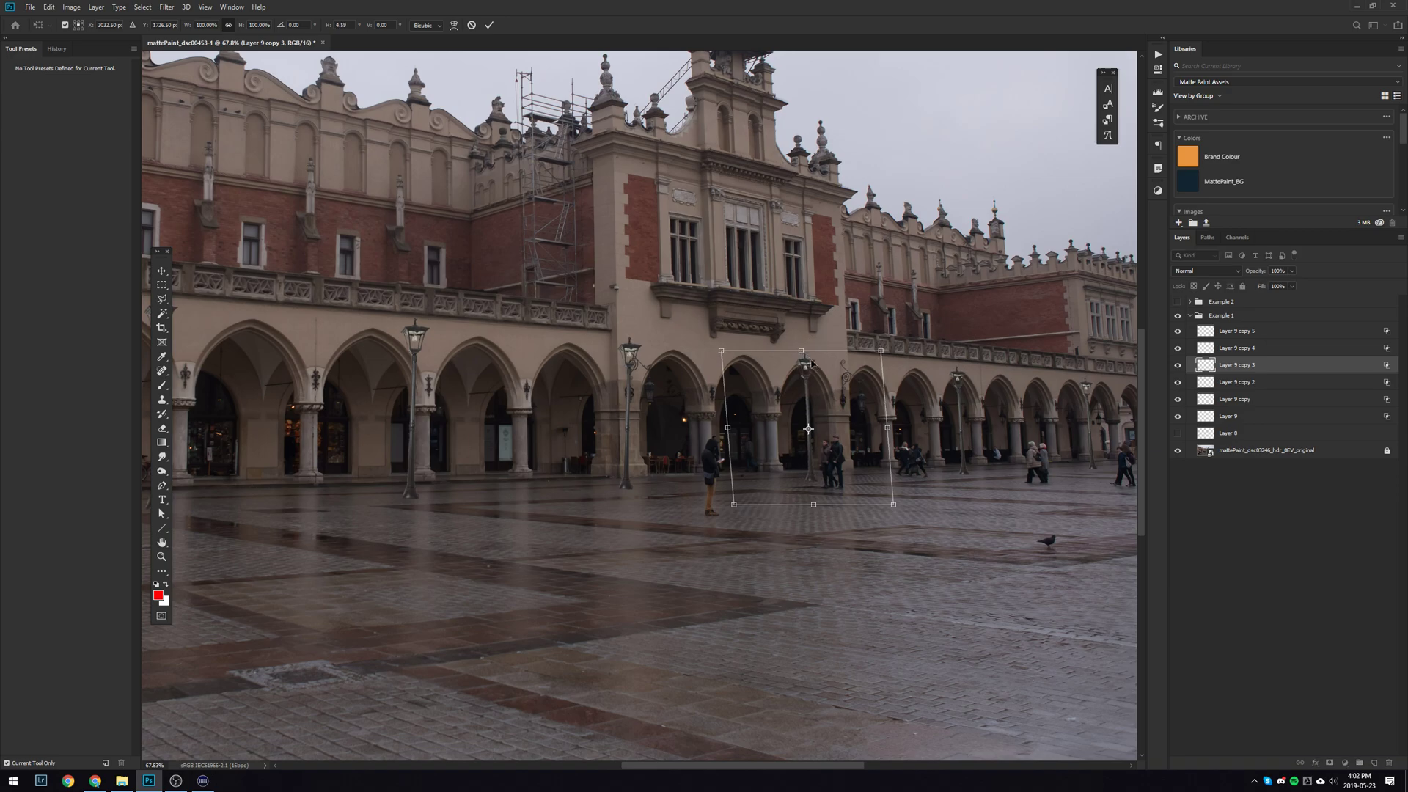
key(Return)
Step: Skew the lamp post on Layer 9 copy 2 horizontally by about 2.4 degrees so it leans to the left
scroll(834, 428, down, 3)
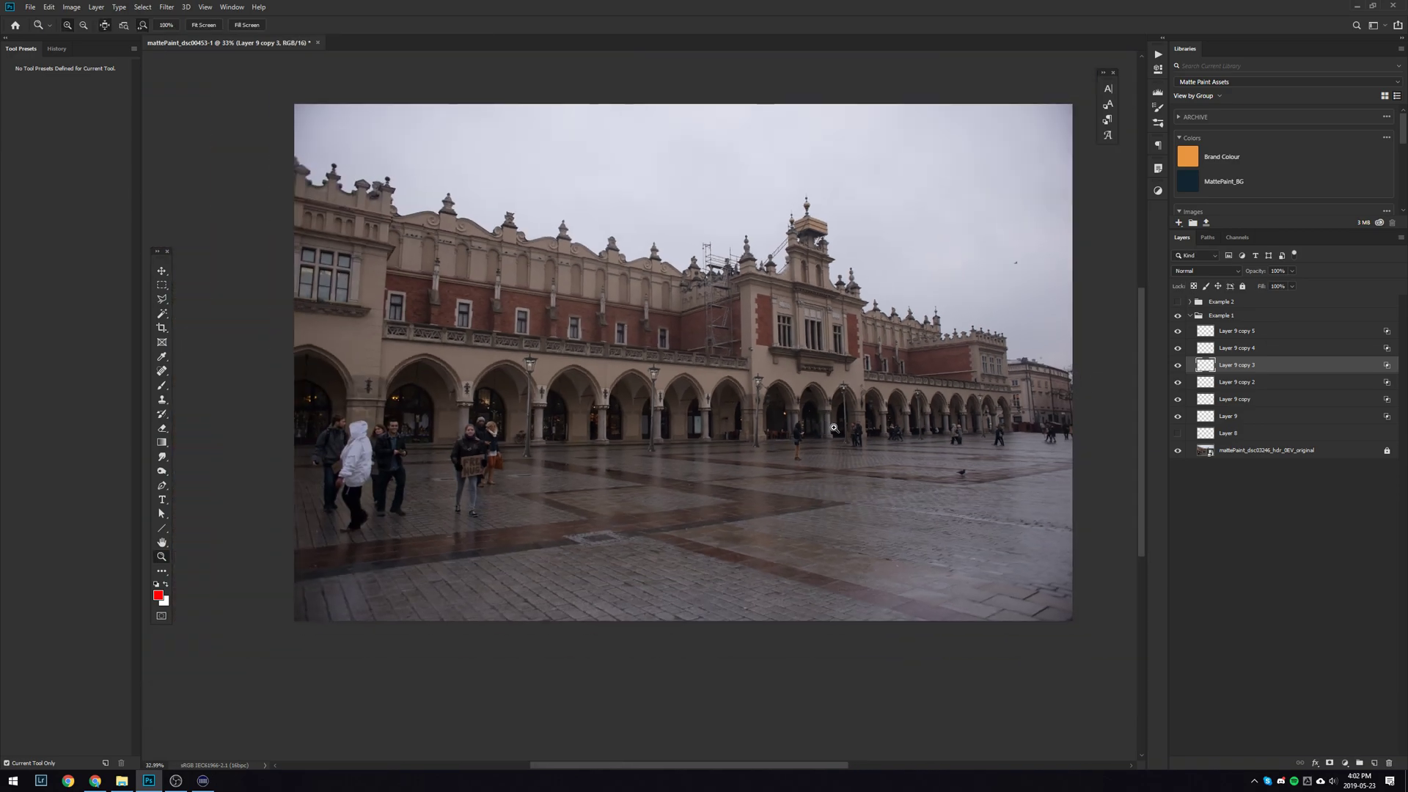
scroll(834, 428, up, 4)
key(alt+bracketleft)
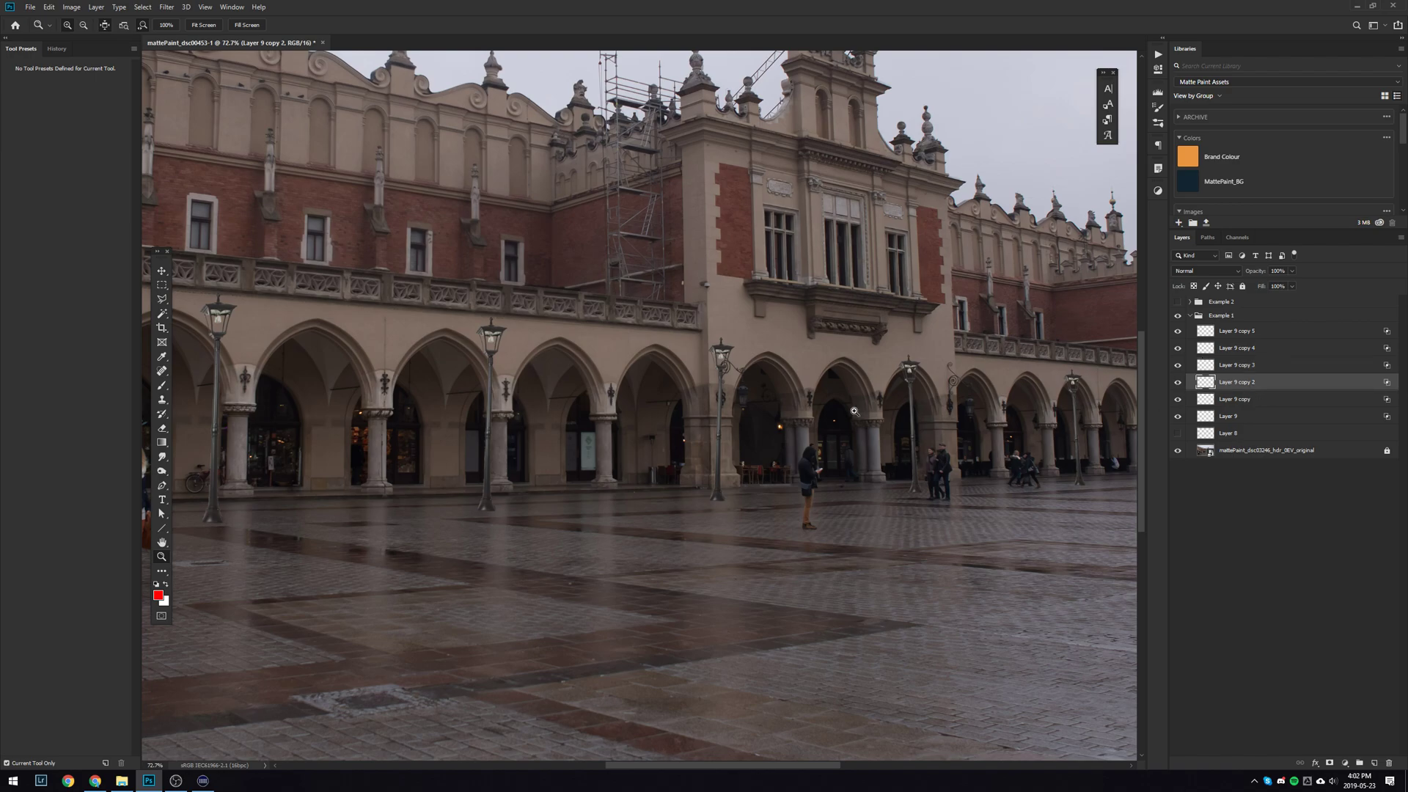
key(ctrl+t)
right_click(735, 370)
click(704, 345)
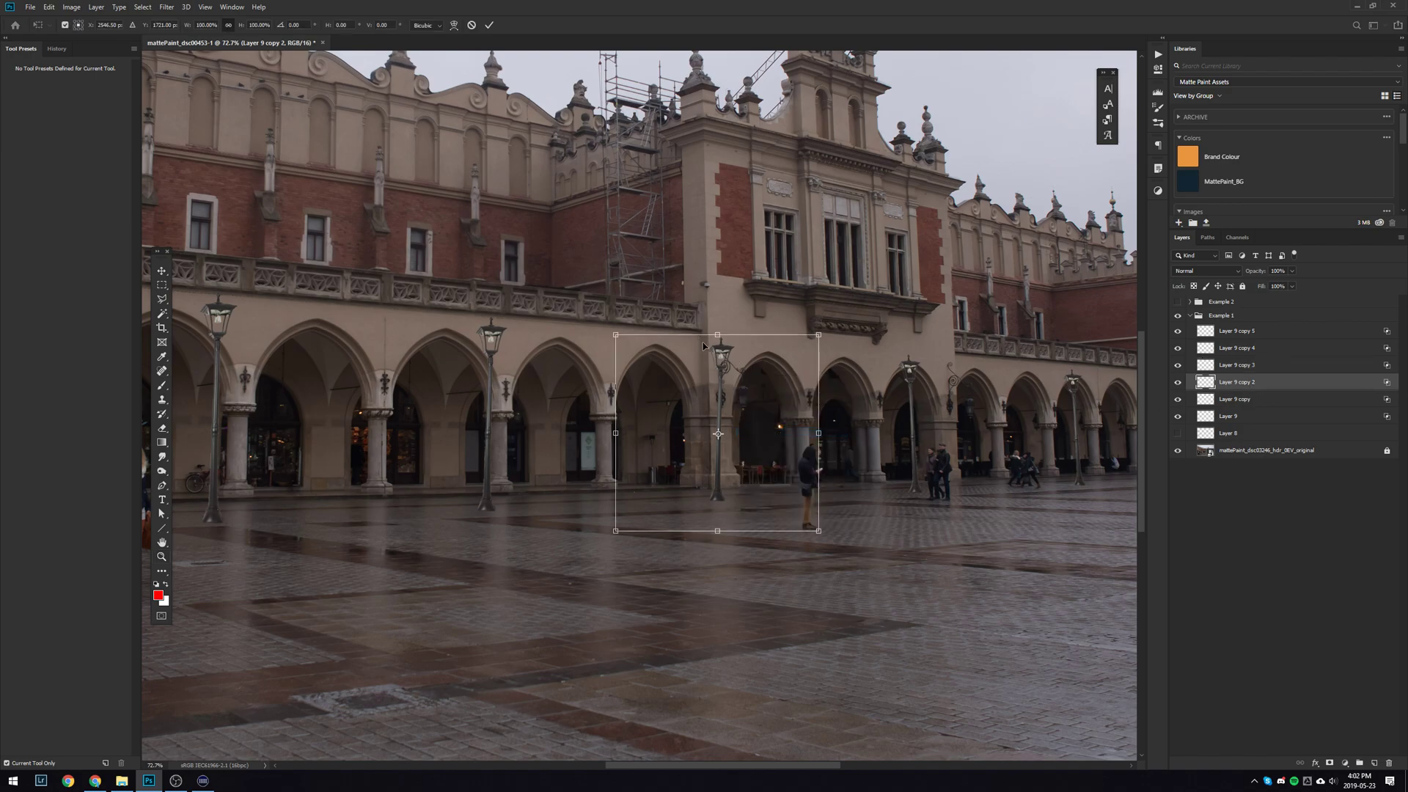
drag(718, 336, 714, 335)
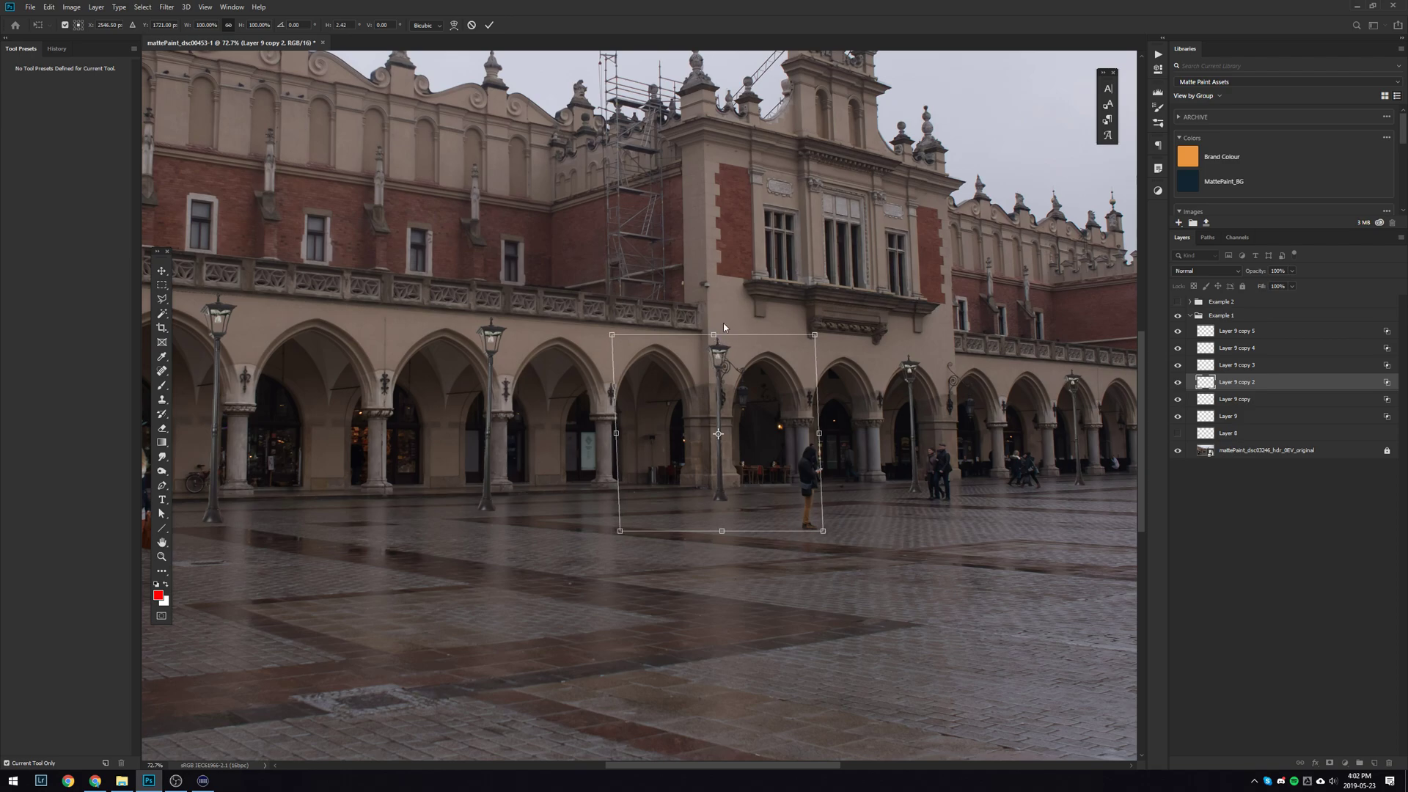
key(Return)
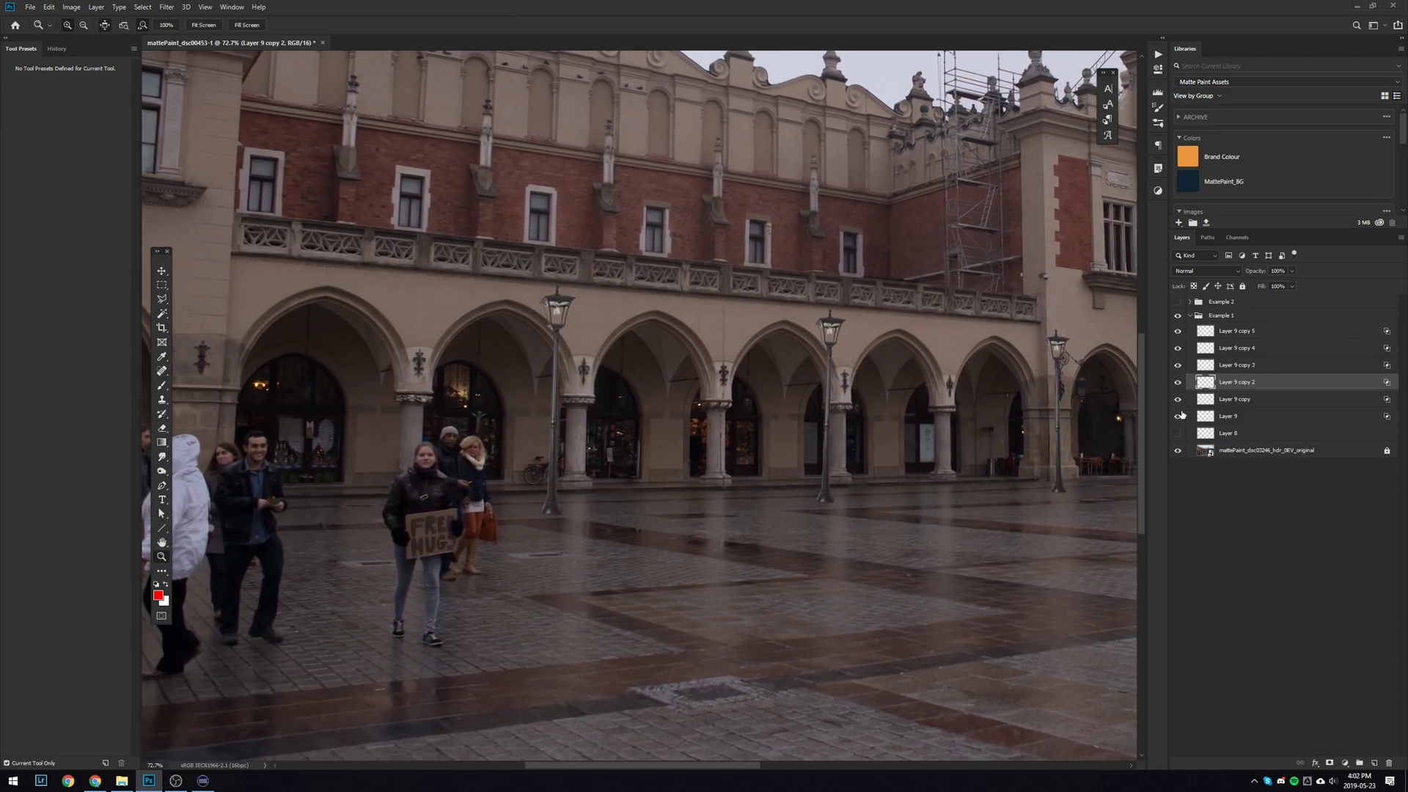
Step: Skew the lamp post on the Layer 9 copy layer horizontally by about 2.1 degrees so it leans to the left
click(1217, 402)
key(ctrl+t)
right_click(832, 352)
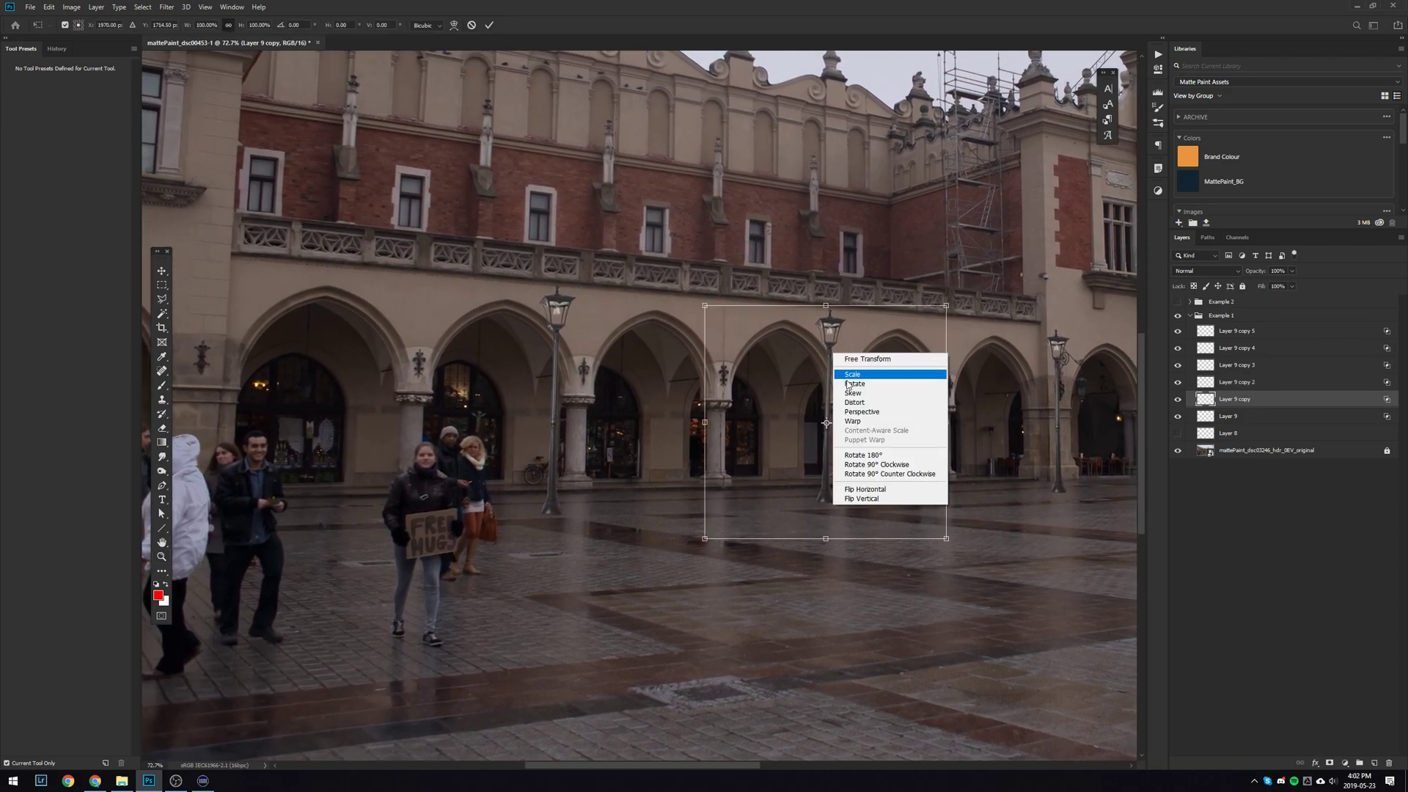
click(850, 431)
drag(814, 316, 819, 311)
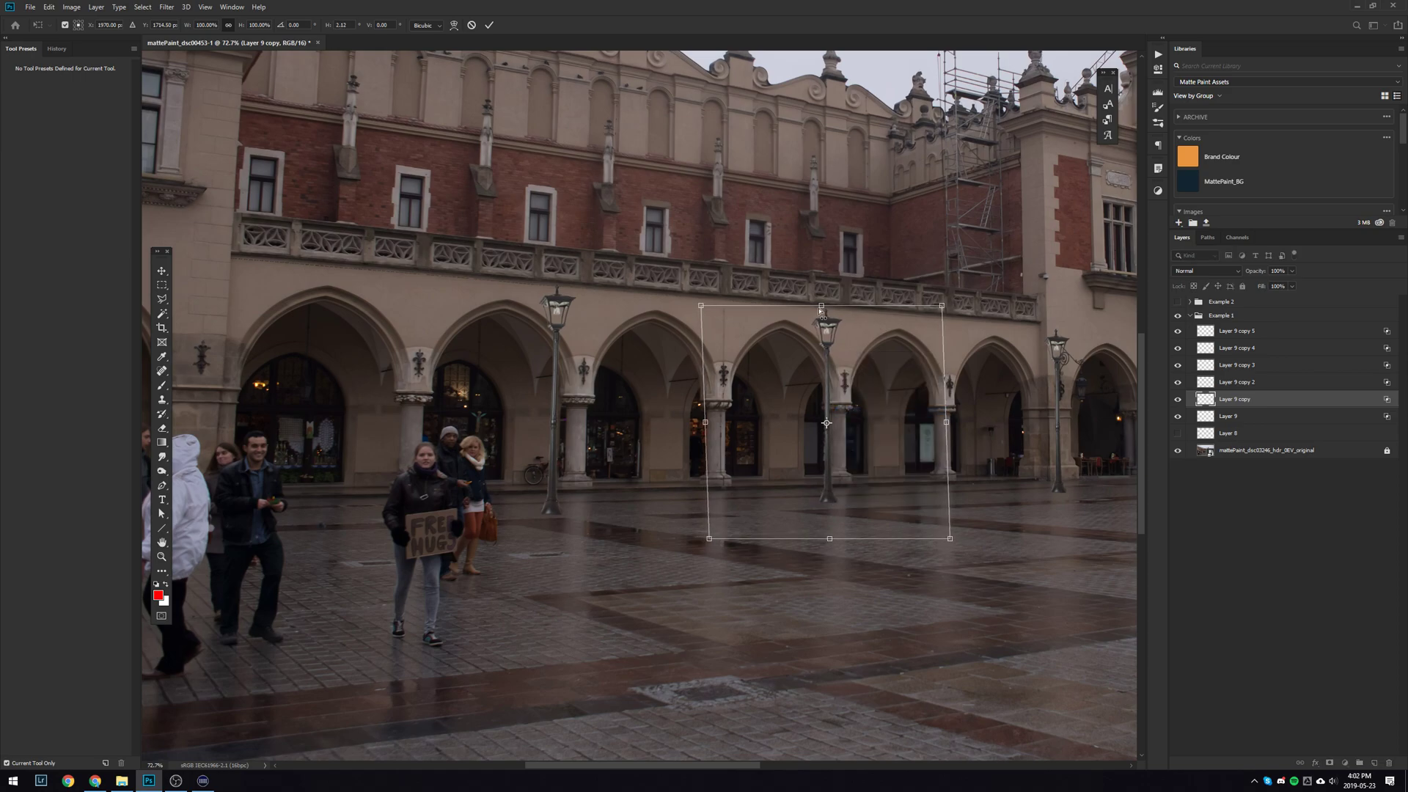
key(Return)
drag(953, 455, 682, 446)
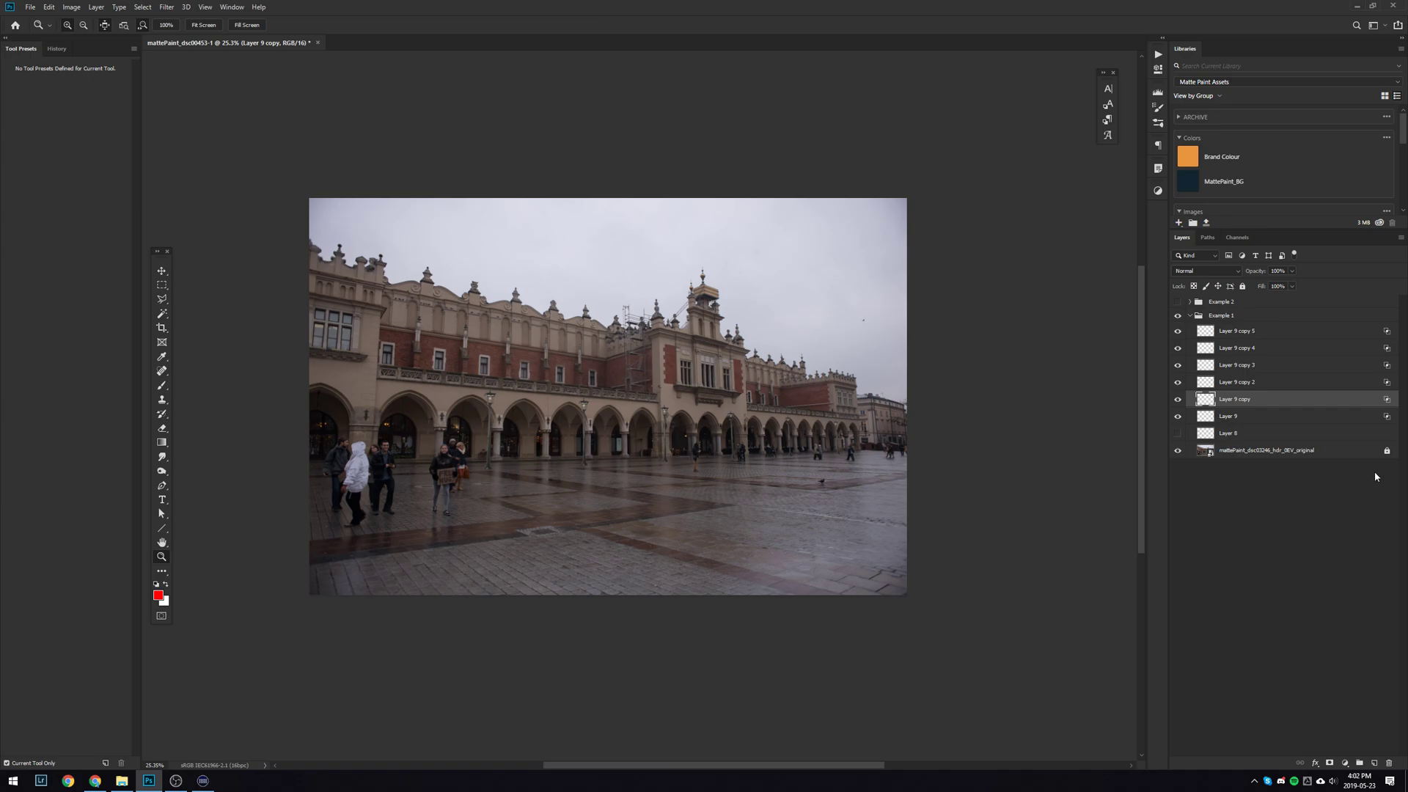
Step: Stamp the six lamp post layers from Layer 9 to Layer 9 copy 5 into one new merged layer and fill its lamp posts with red
click(1316, 455)
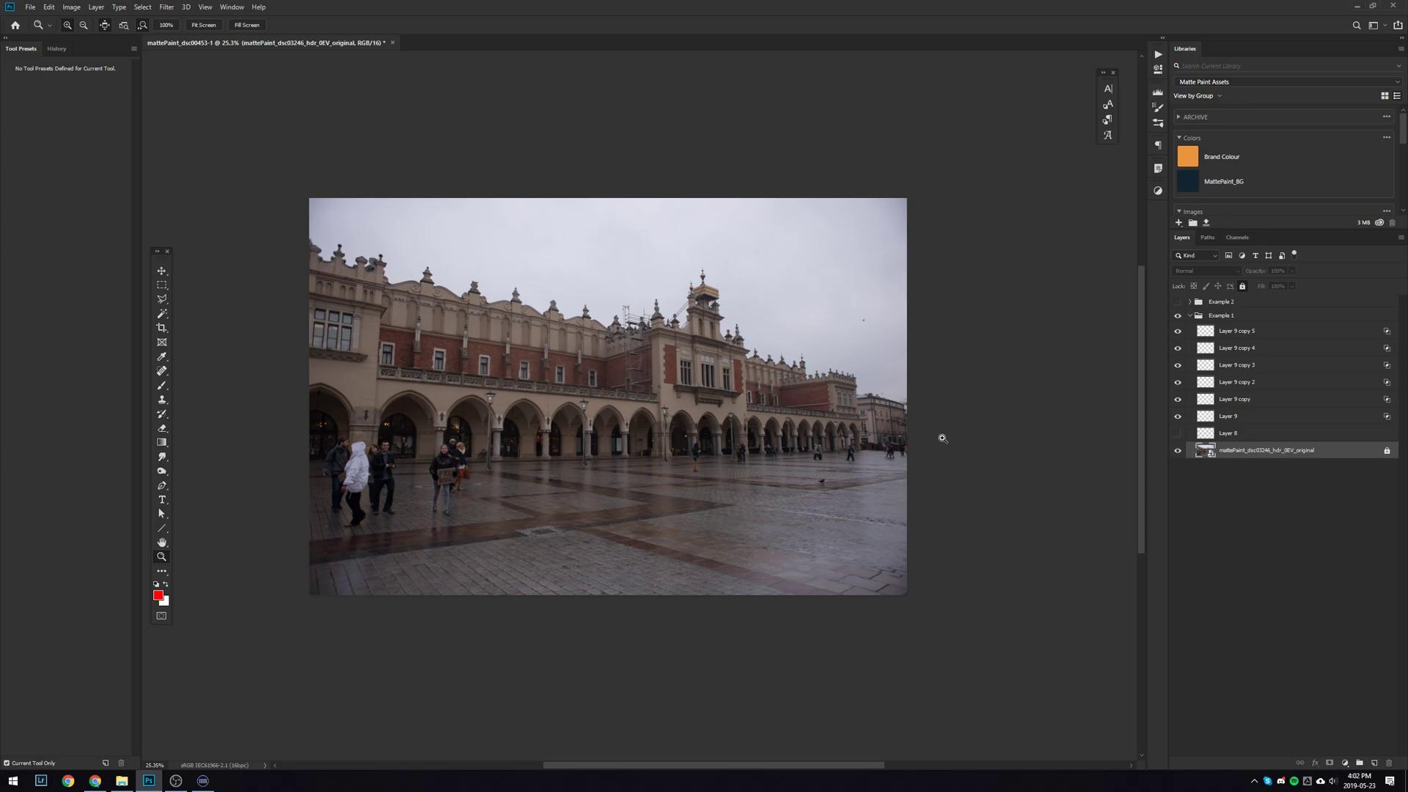
drag(633, 460, 683, 431)
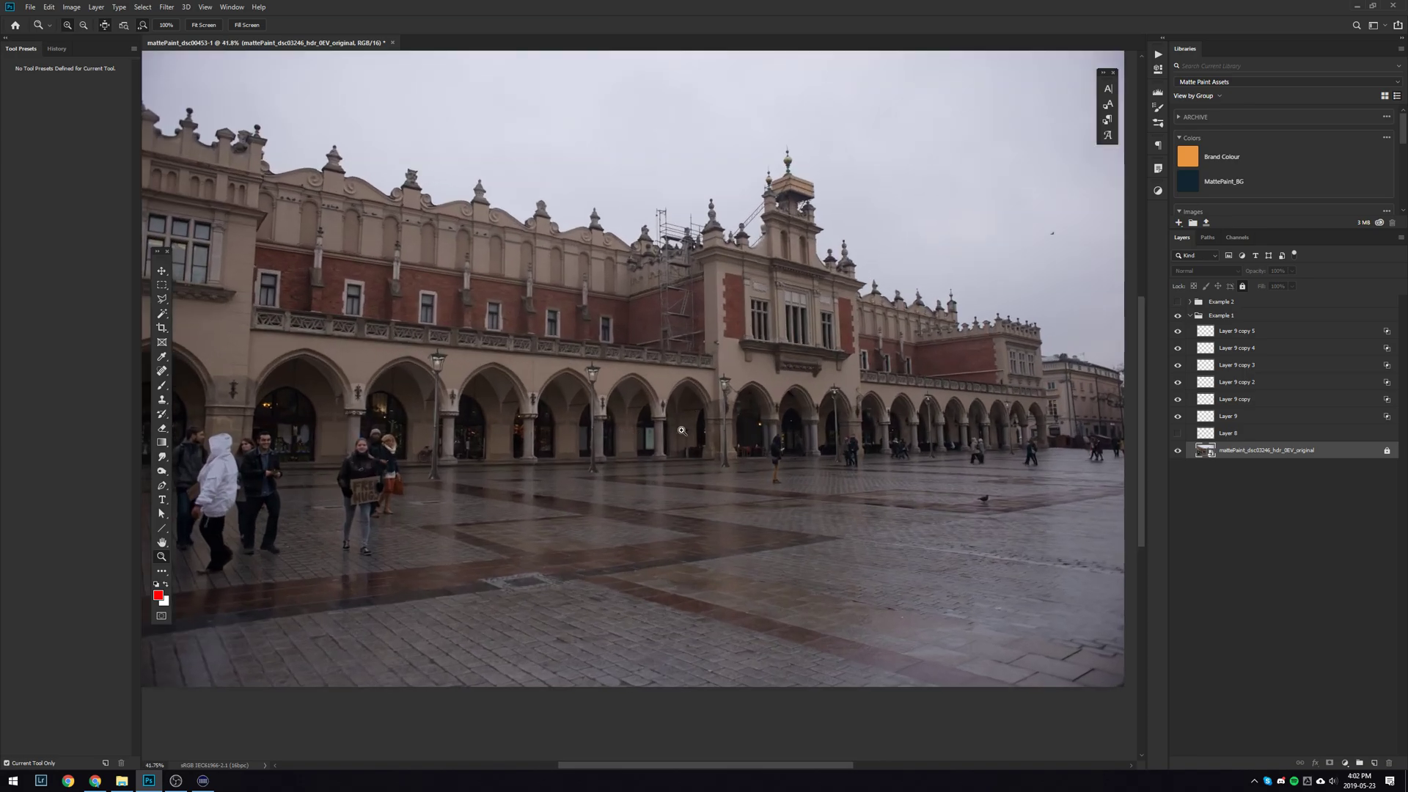
click(1236, 331)
shift+click(1249, 415)
key(ctrl+alt+e)
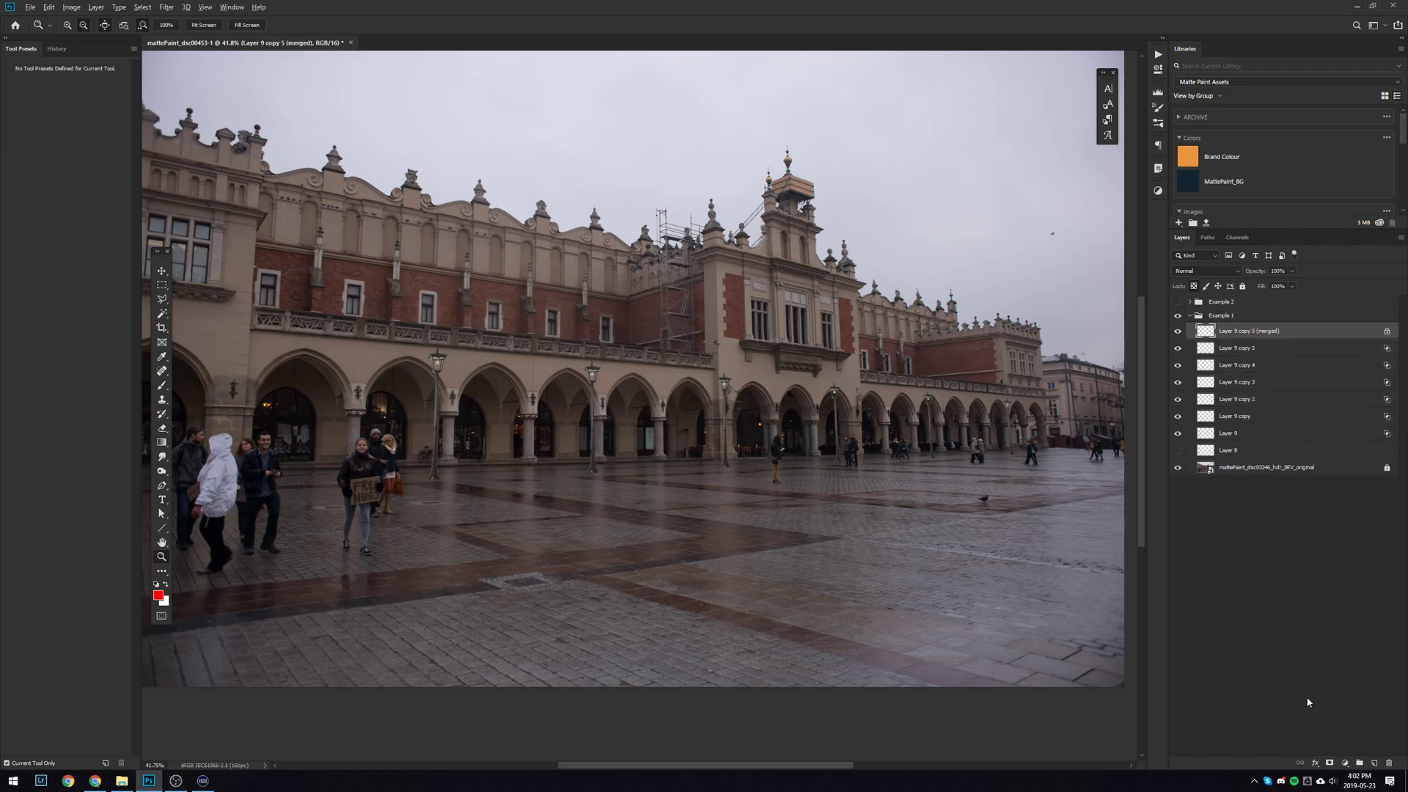
key(alt+BackSpace)
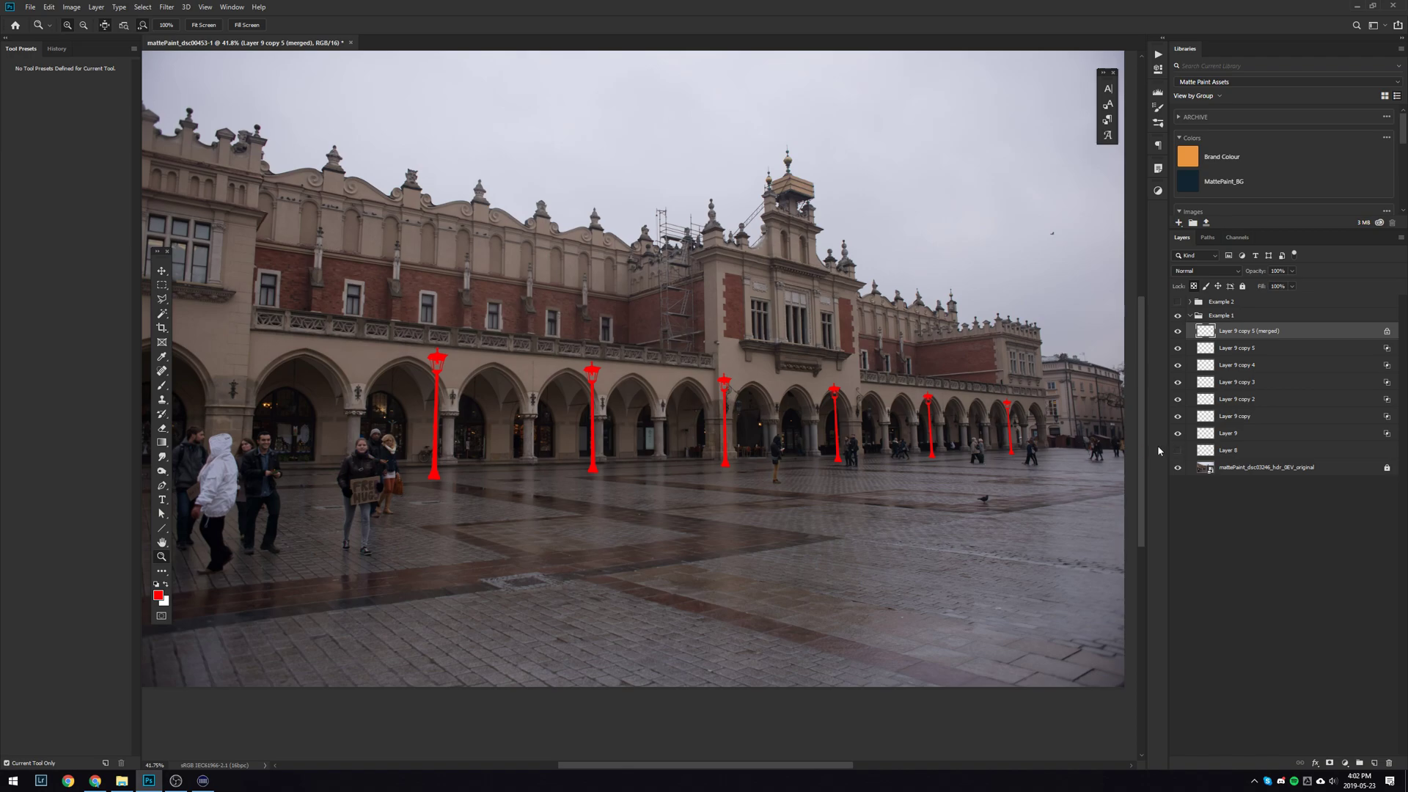
scroll(756, 513, down, 1)
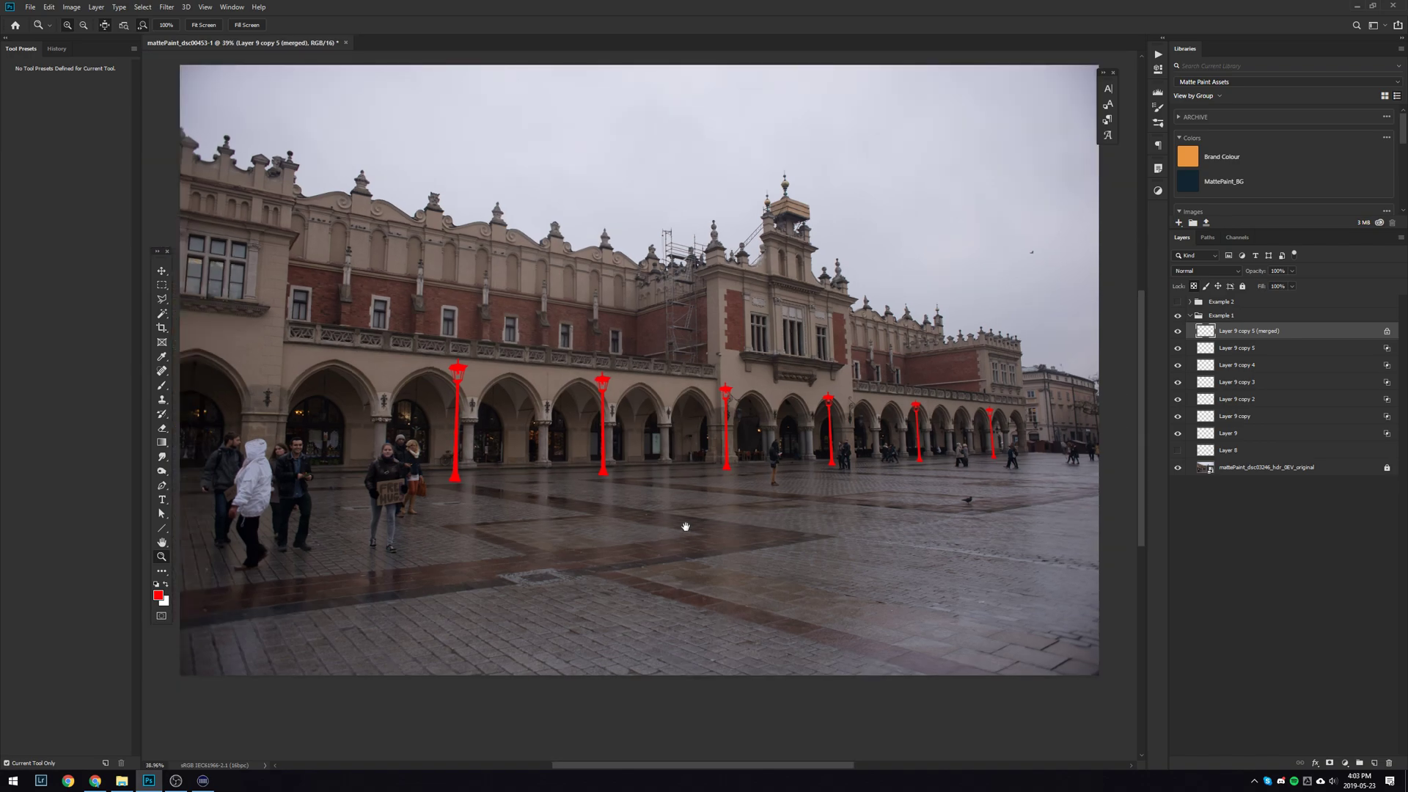
drag(685, 526, 680, 568)
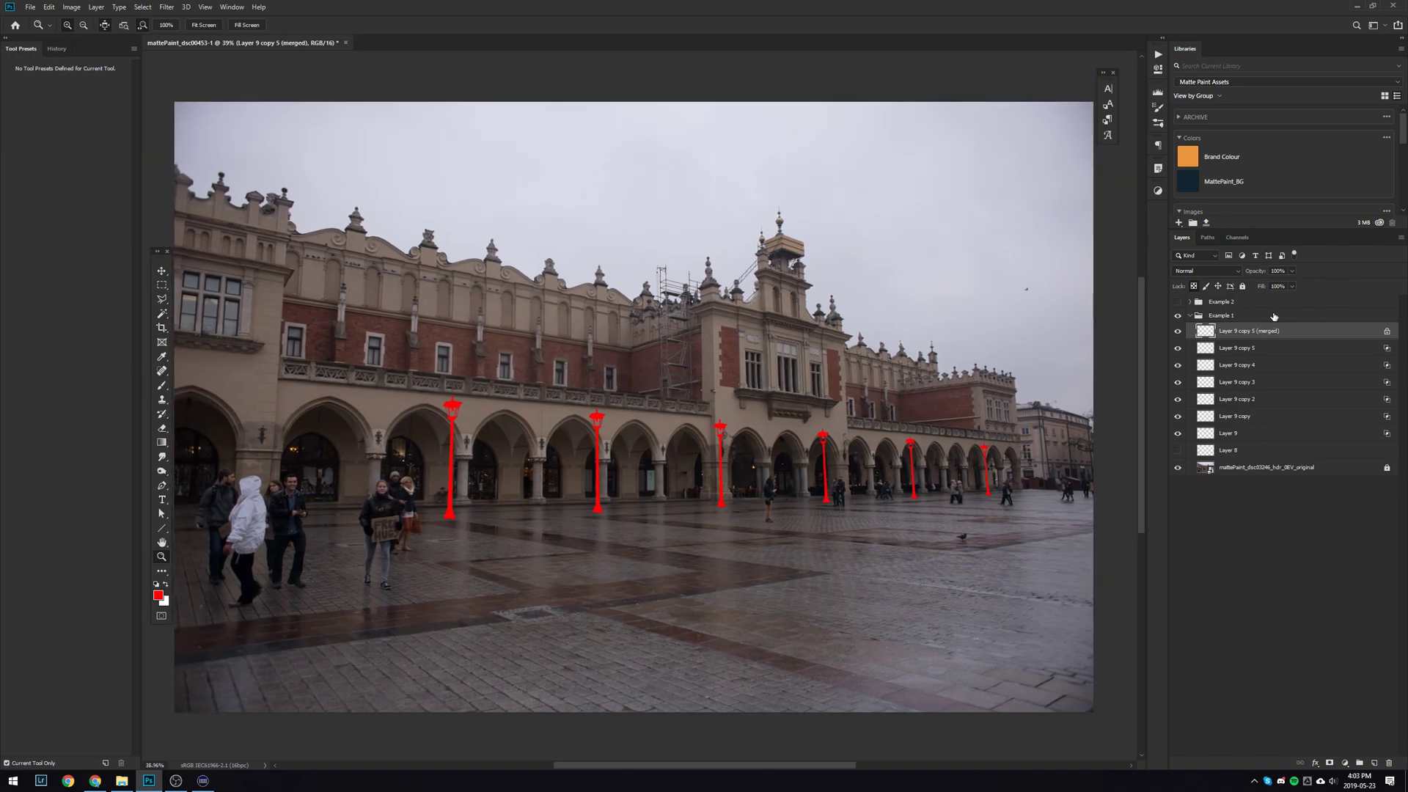
Step: Collapse the Example 1 group, then expand the Example 2 group and make it visible
click(1234, 317)
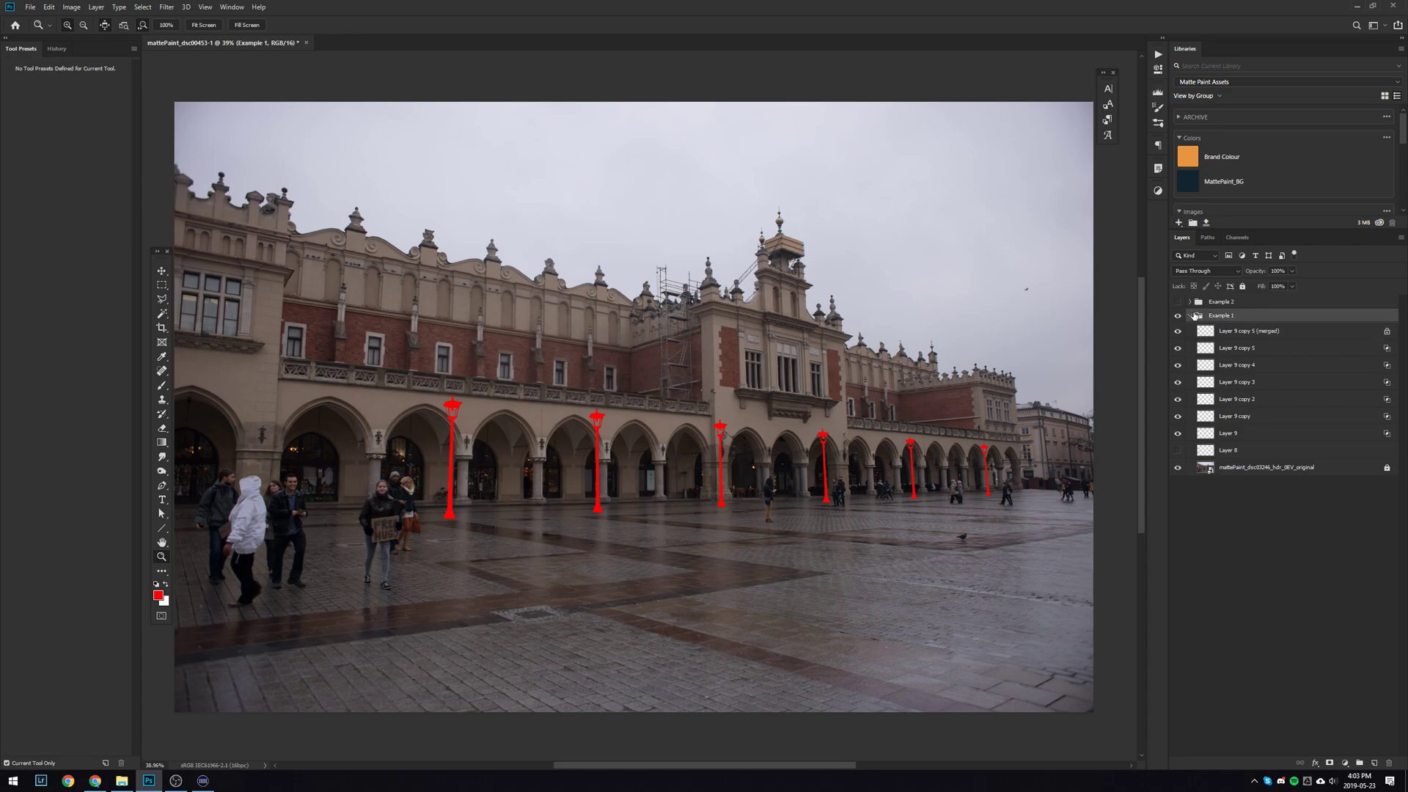
click(1191, 315)
click(1190, 302)
click(1177, 302)
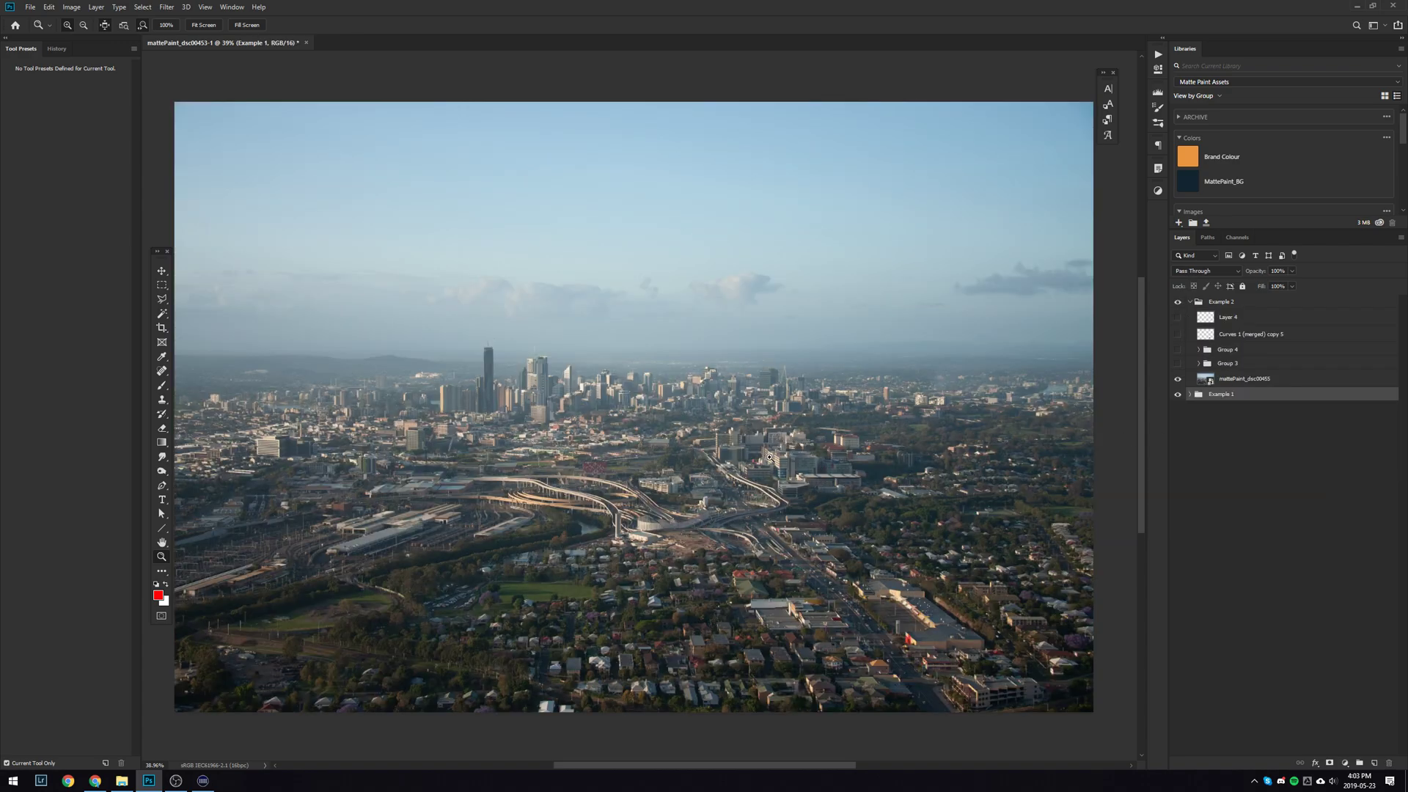
drag(619, 467, 639, 460)
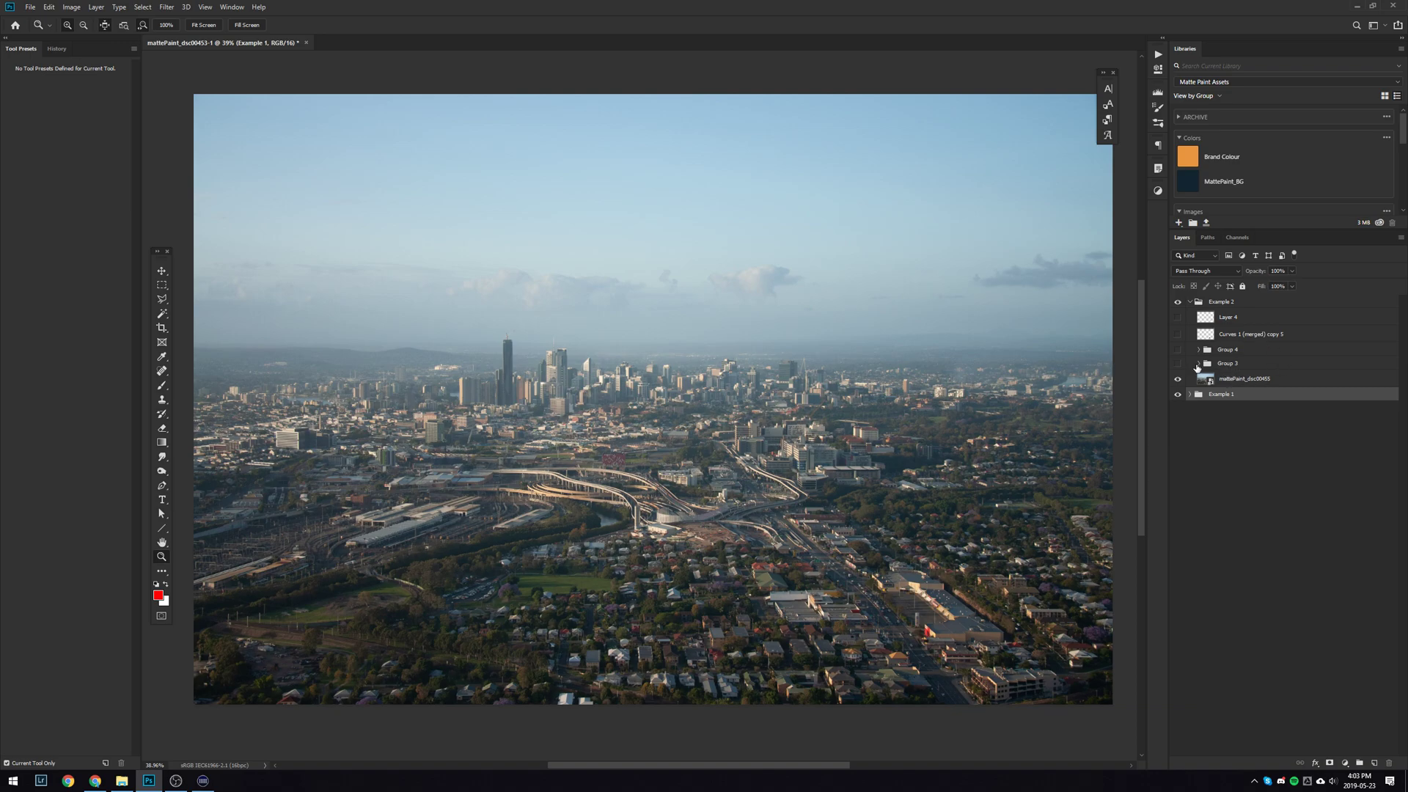
Step: Show Layer 4 with the red perspective lines over the city photo and examine where they converge
click(1178, 316)
click(1230, 320)
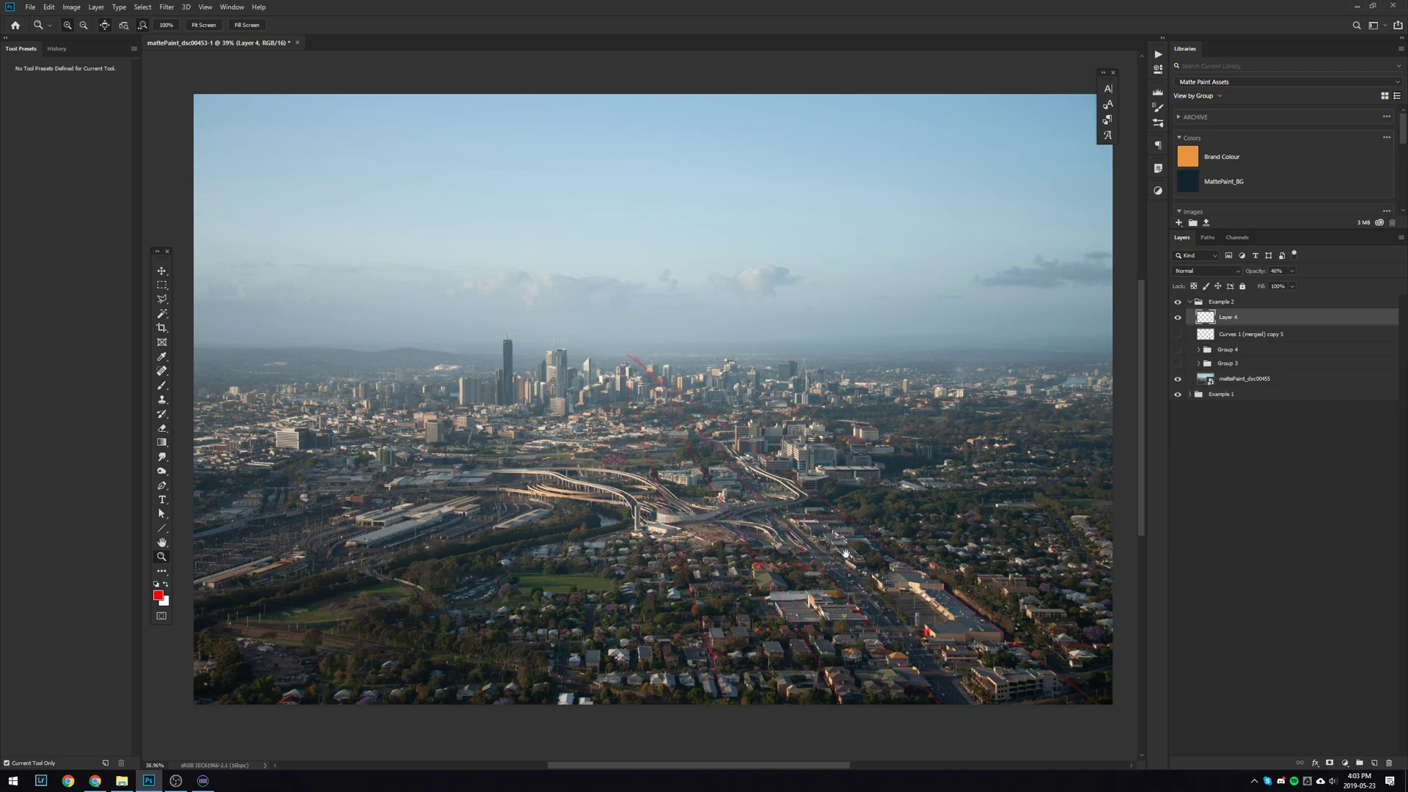
drag(741, 506, 579, 363)
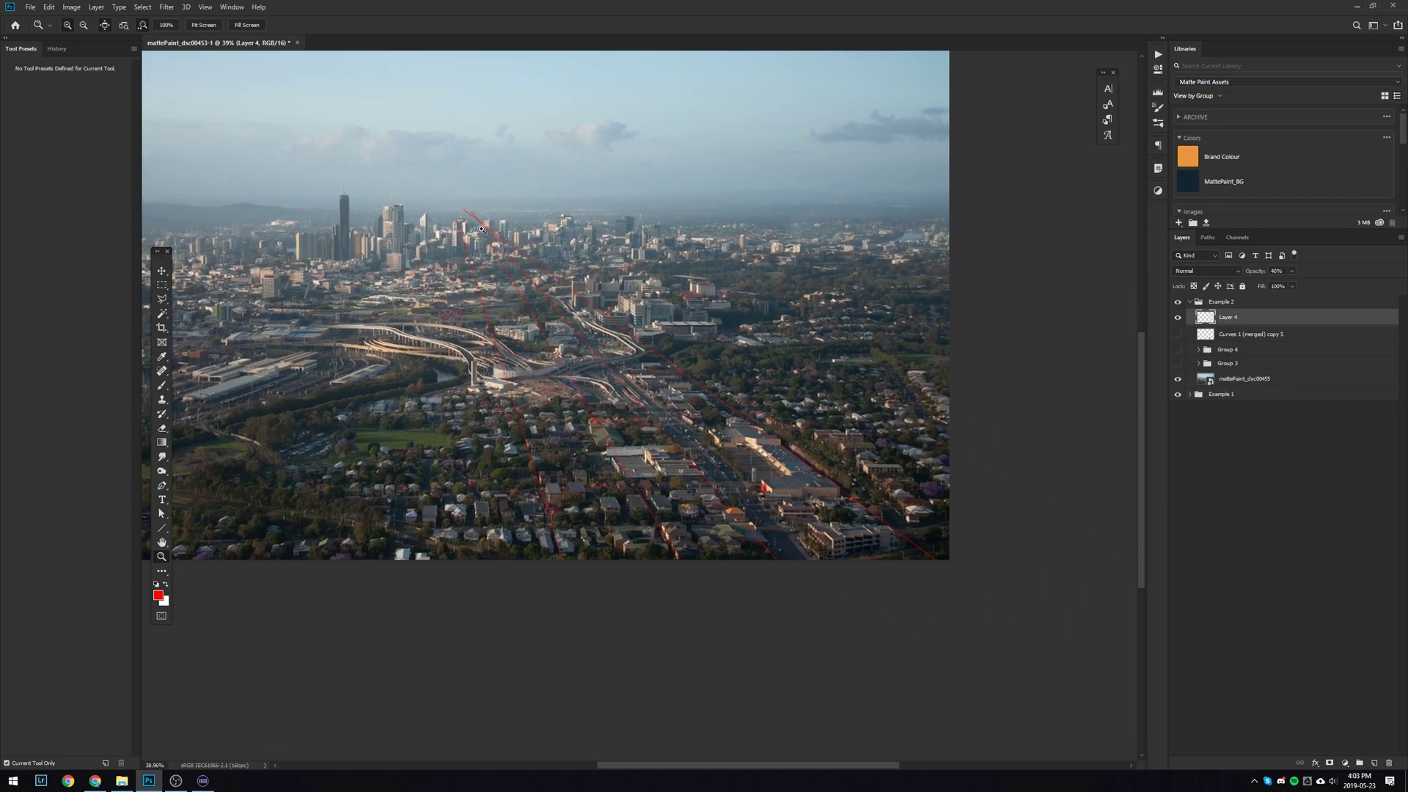
drag(586, 423, 719, 460)
drag(840, 513, 887, 514)
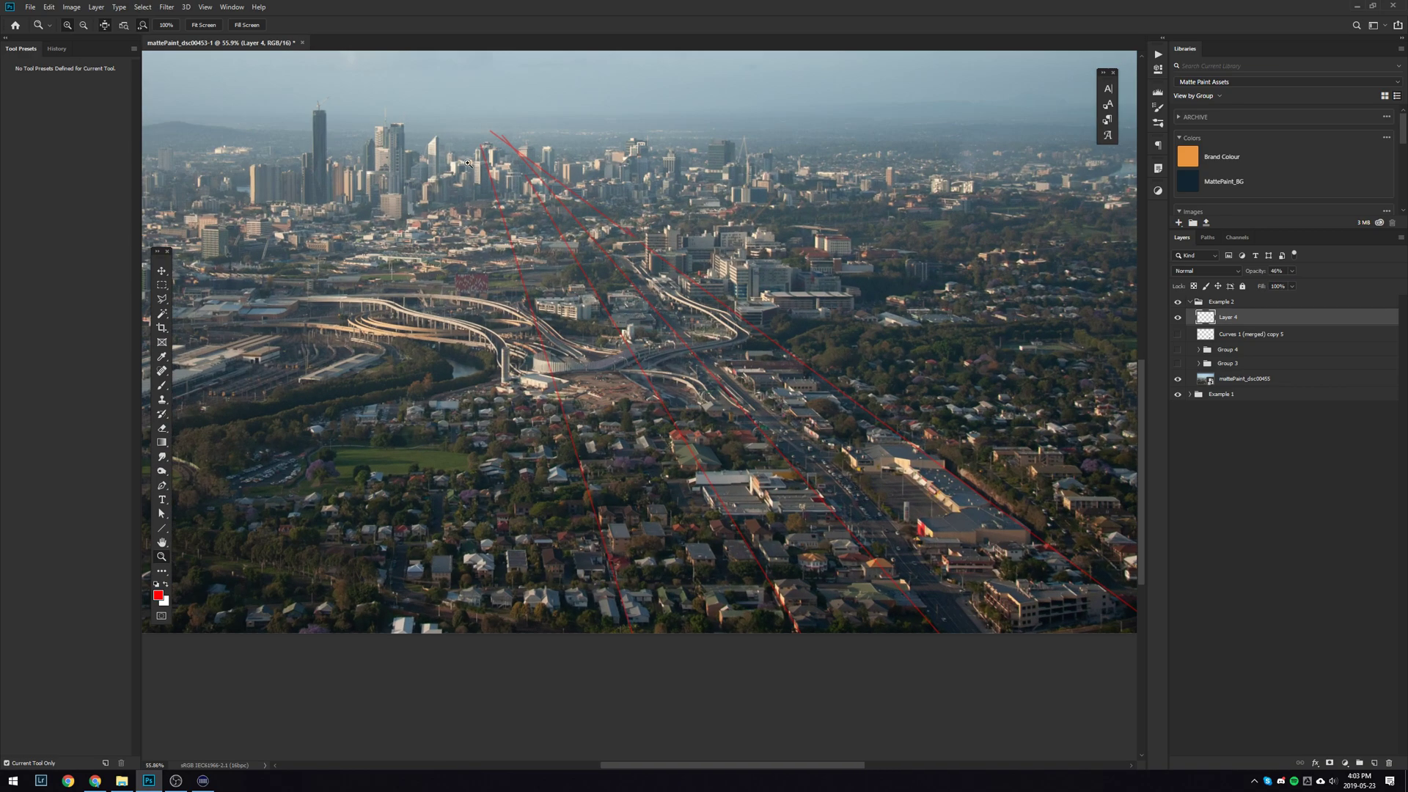
drag(1021, 427, 897, 494)
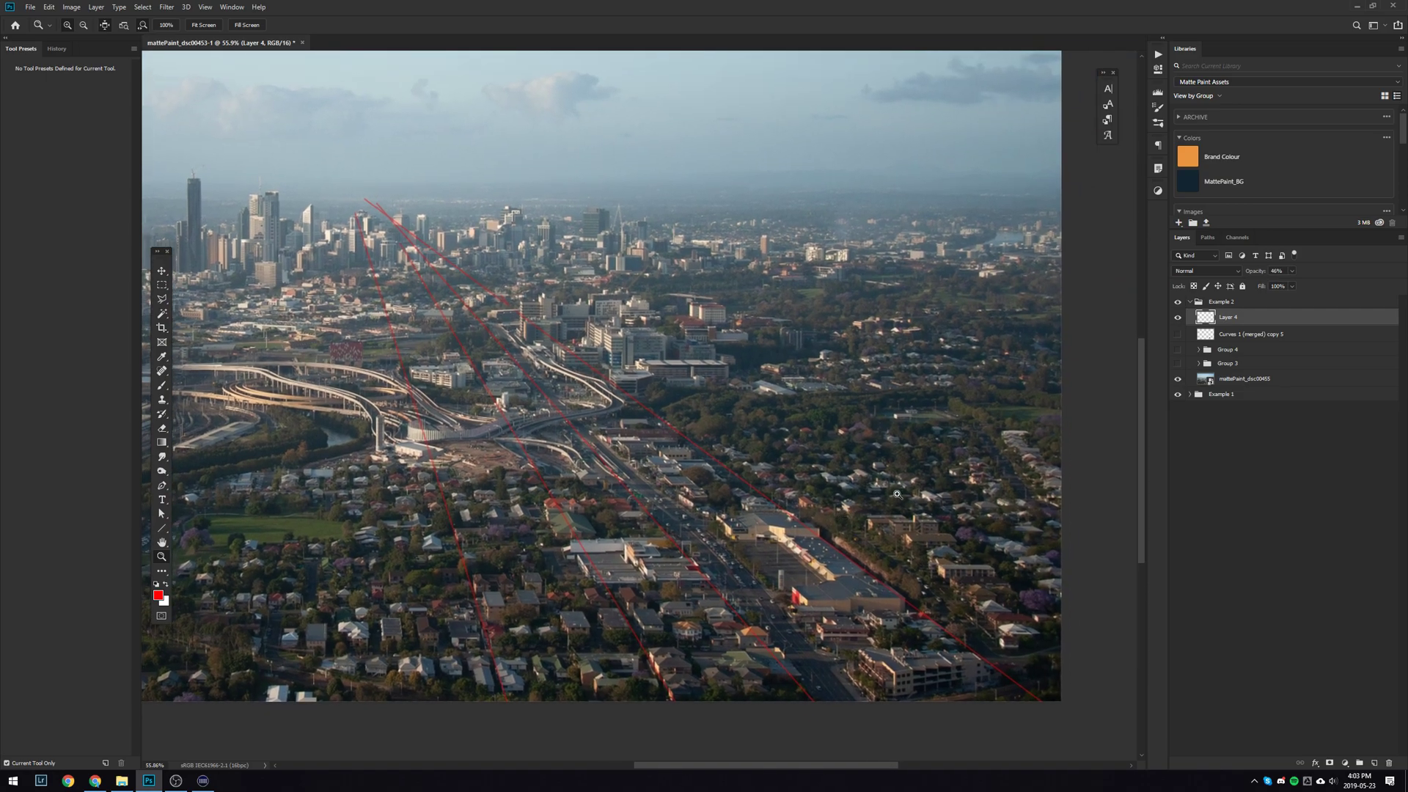
Step: Show the sphere layer Curves 1 (merged) copy 5 and duplicate it
click(1267, 335)
click(1178, 334)
scroll(875, 559, left, 3)
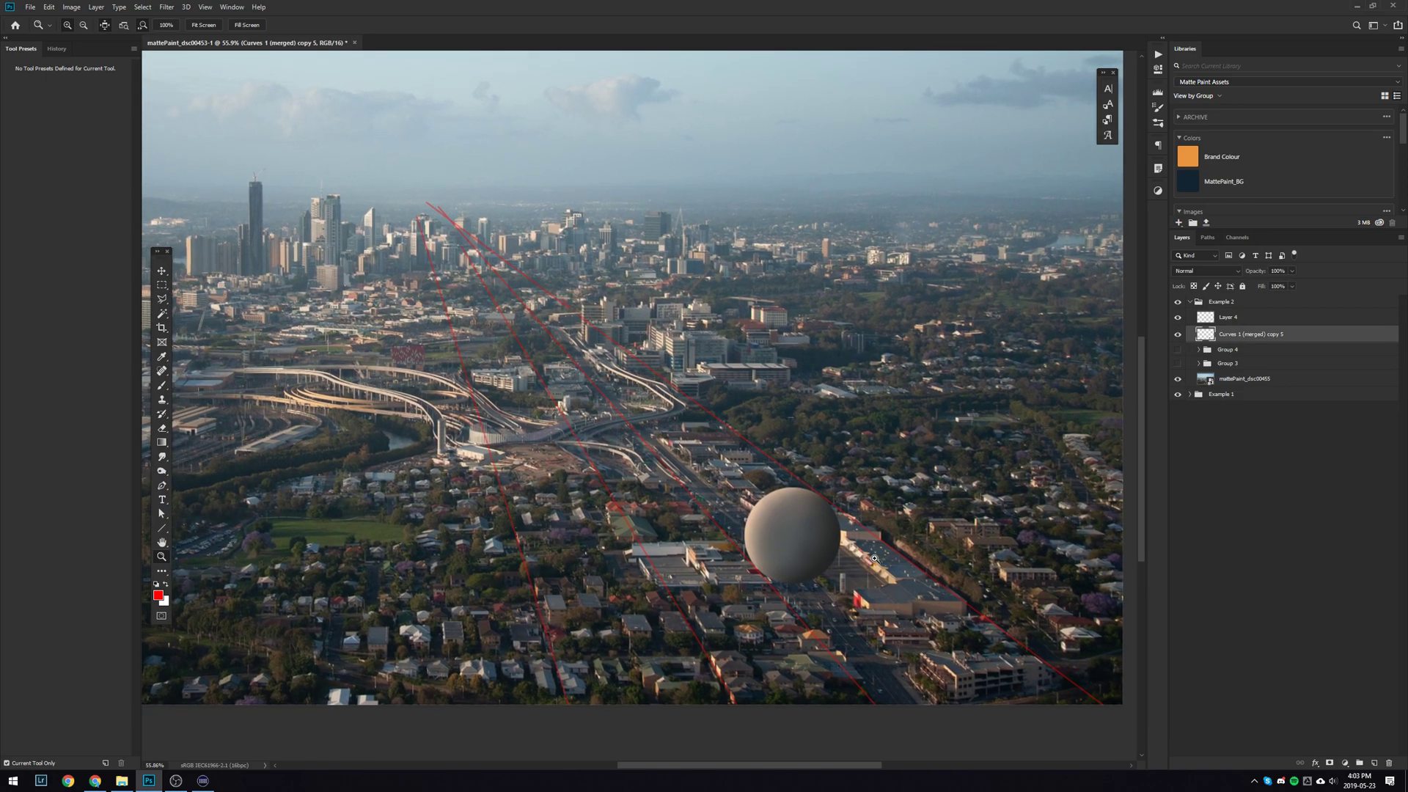
scroll(844, 550, up, 3)
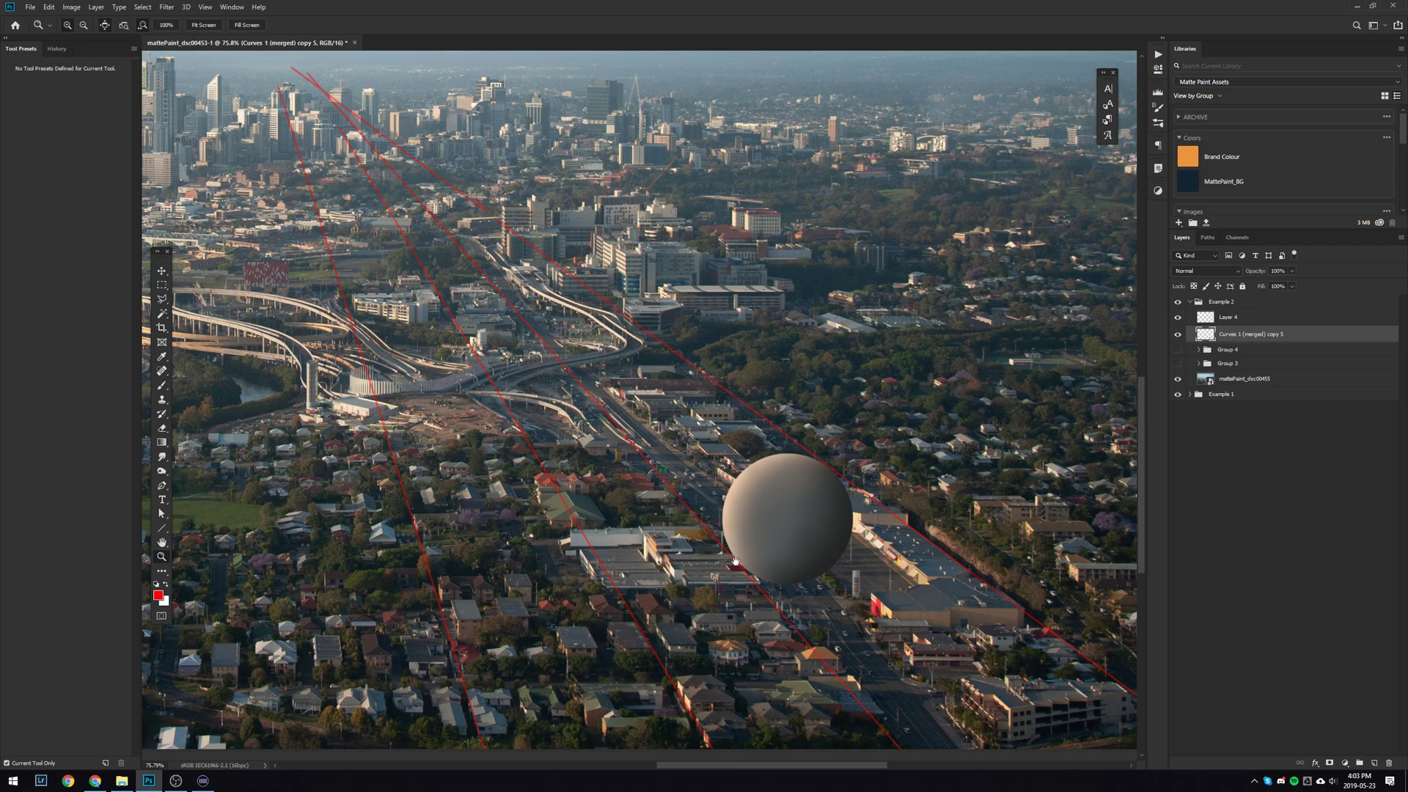
drag(735, 561, 746, 572)
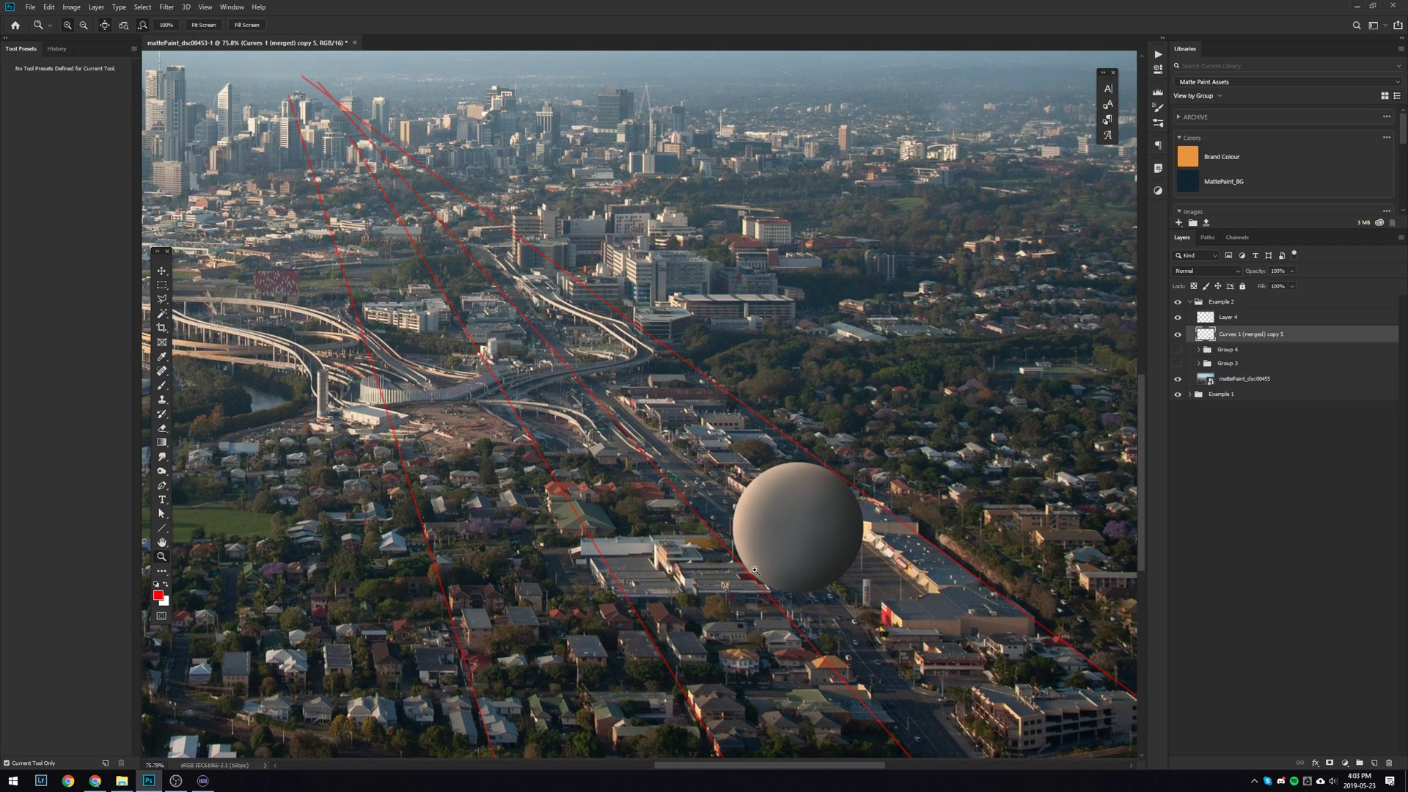
key(ctrl+j)
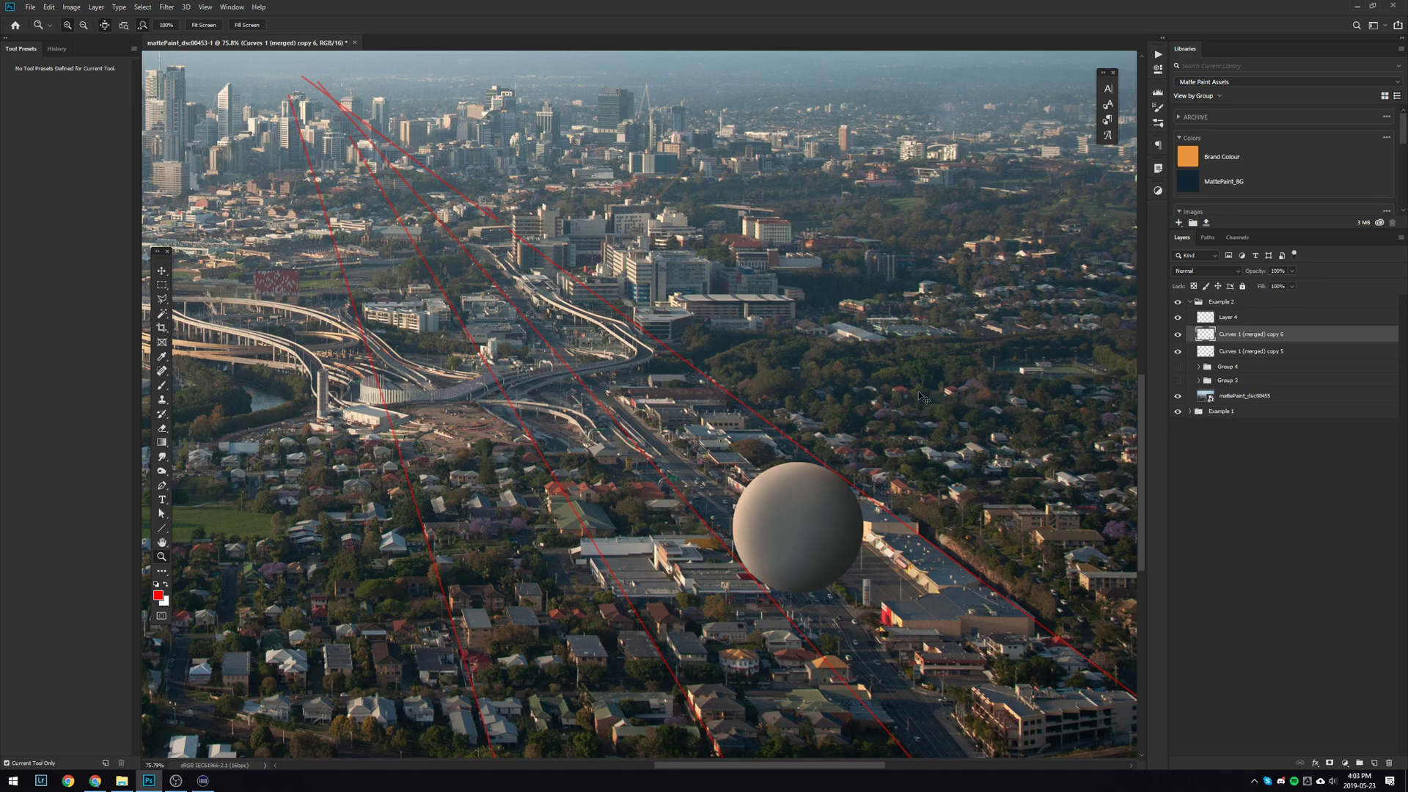
key(ctrl+t)
drag(831, 550, 655, 347)
drag(676, 278, 642, 313)
key(Return)
key(ctrl+z)
key(ctrl+t)
drag(827, 551, 647, 320)
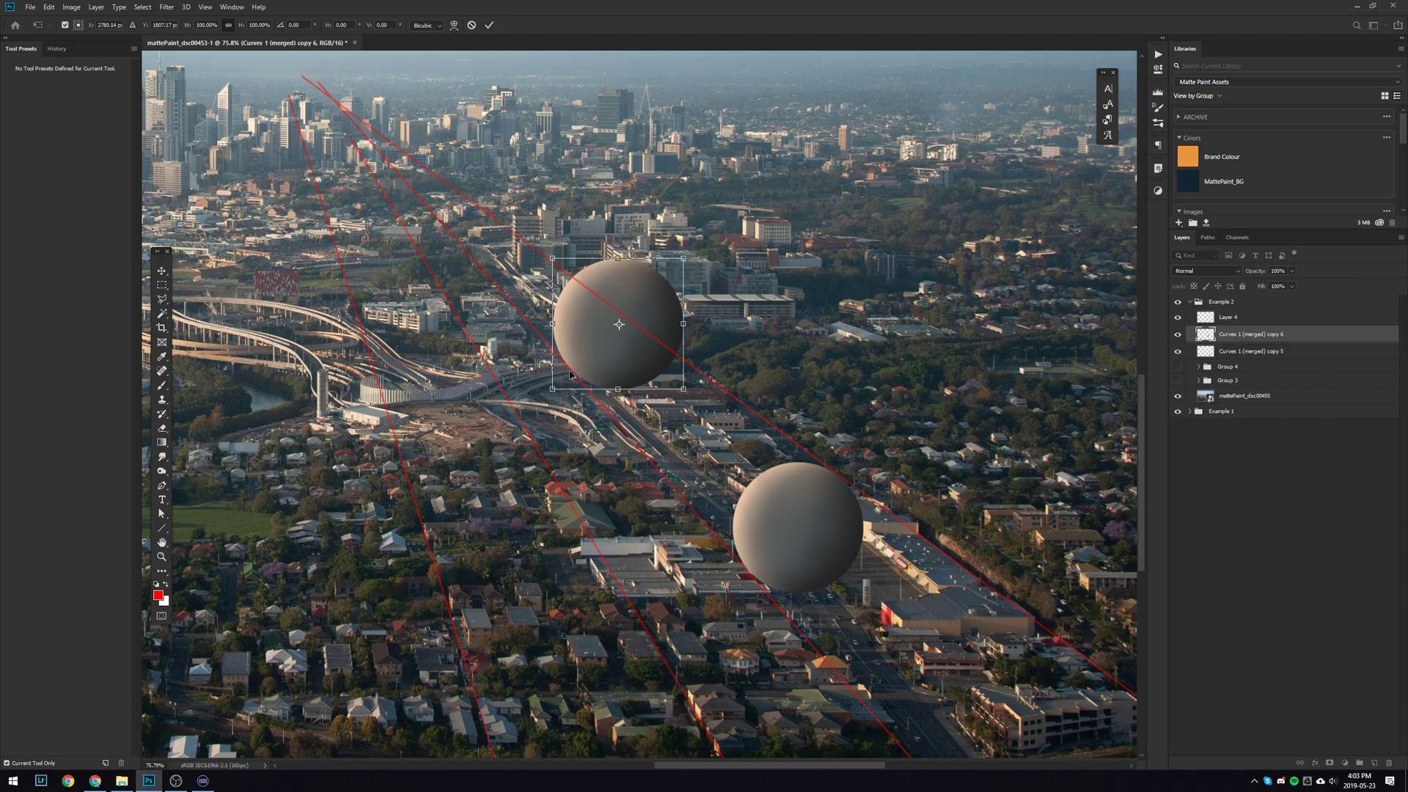
drag(619, 324, 570, 368)
drag(683, 259, 646, 316)
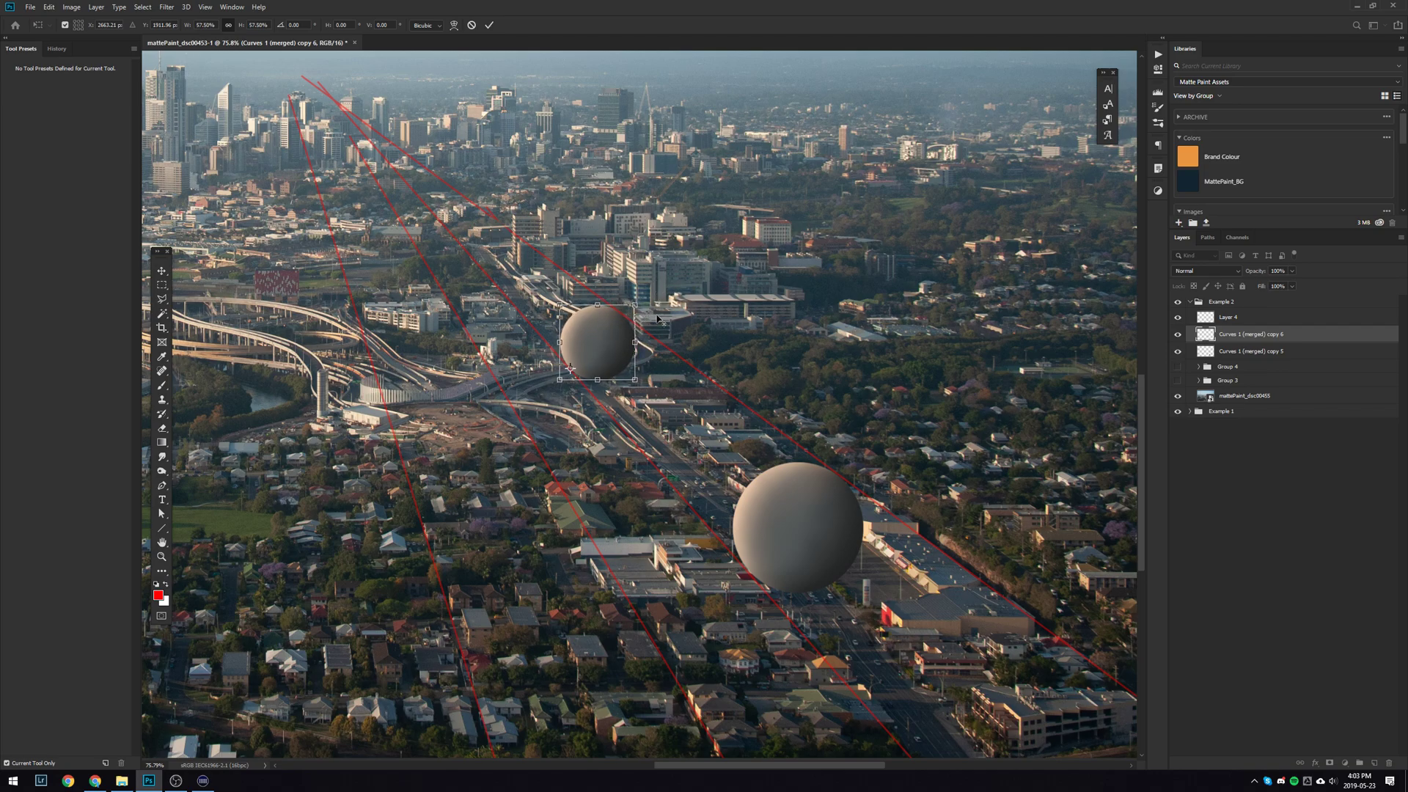
key(Return)
key(z)
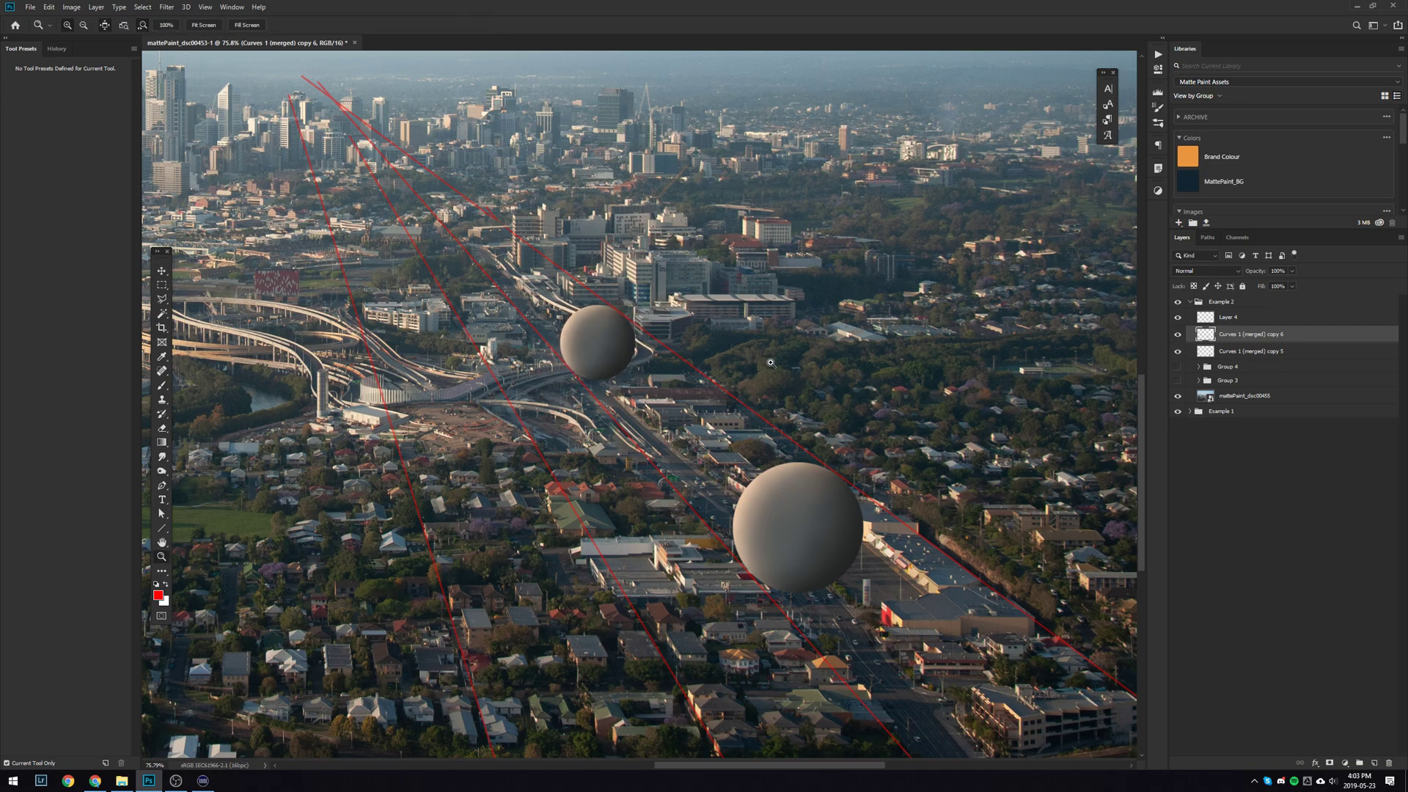
key(ctrl+t)
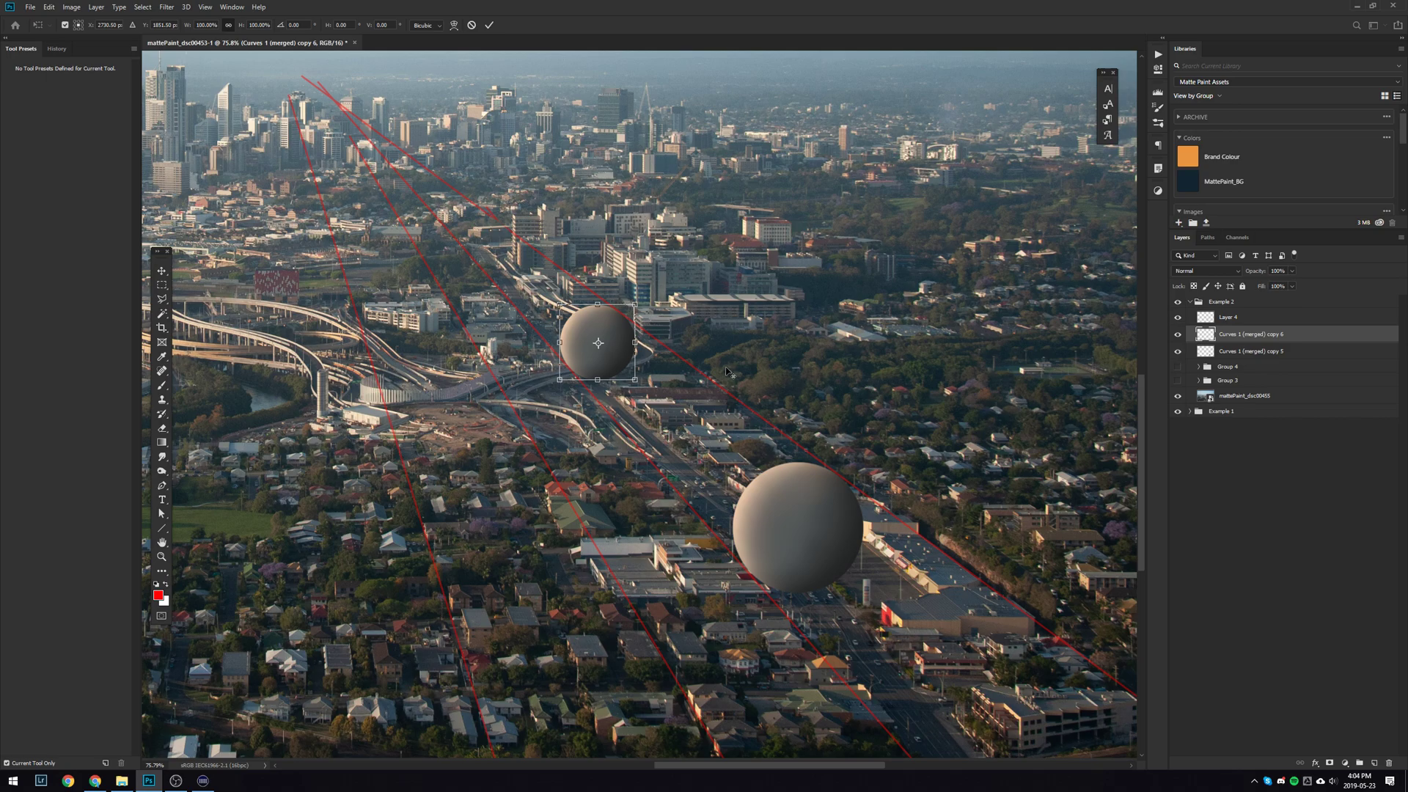
key(Escape)
key(ctrl+z)
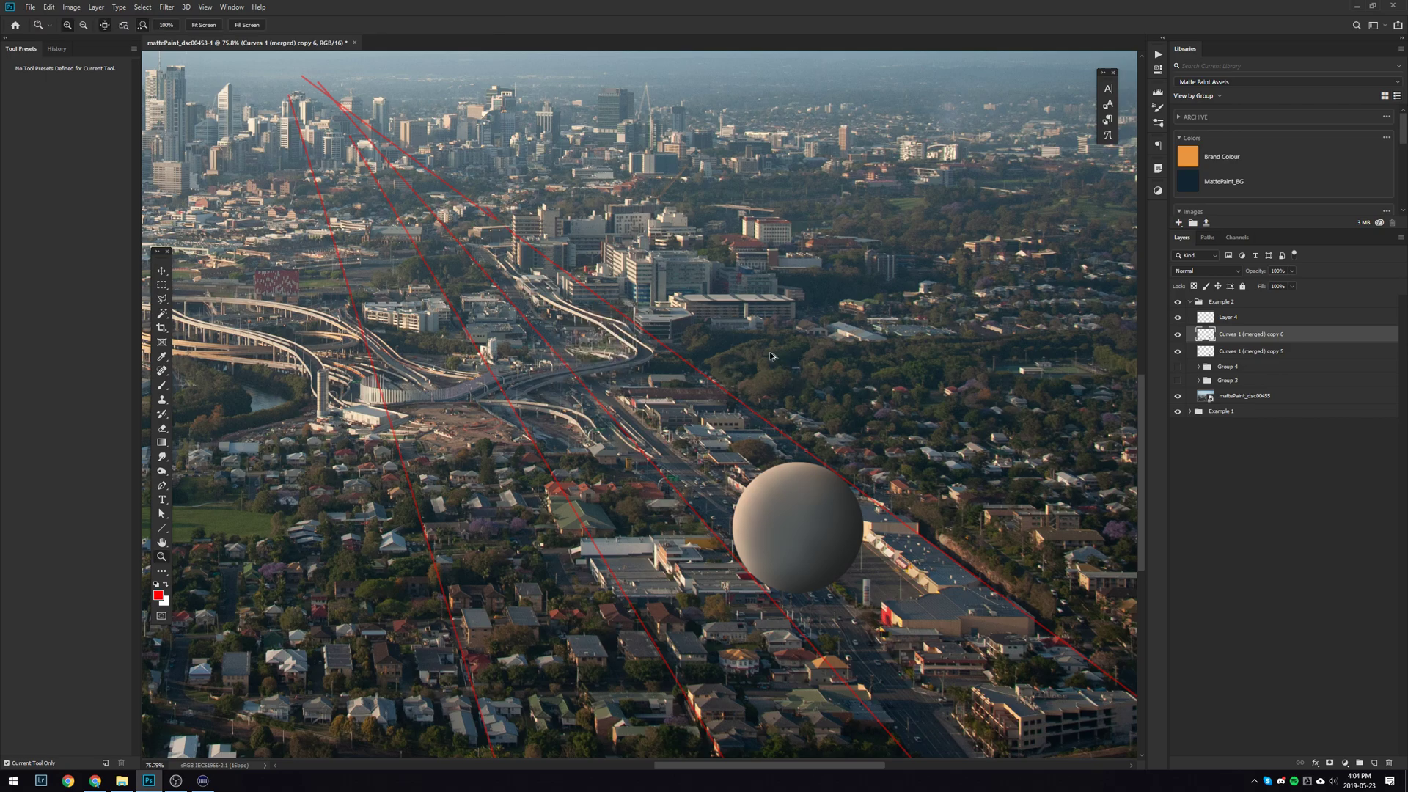
Step: Transform the duplicated sphere: move it back along the perspective lines to the highway bend and scale it down proportionally to fit between them
key(ctrl+t)
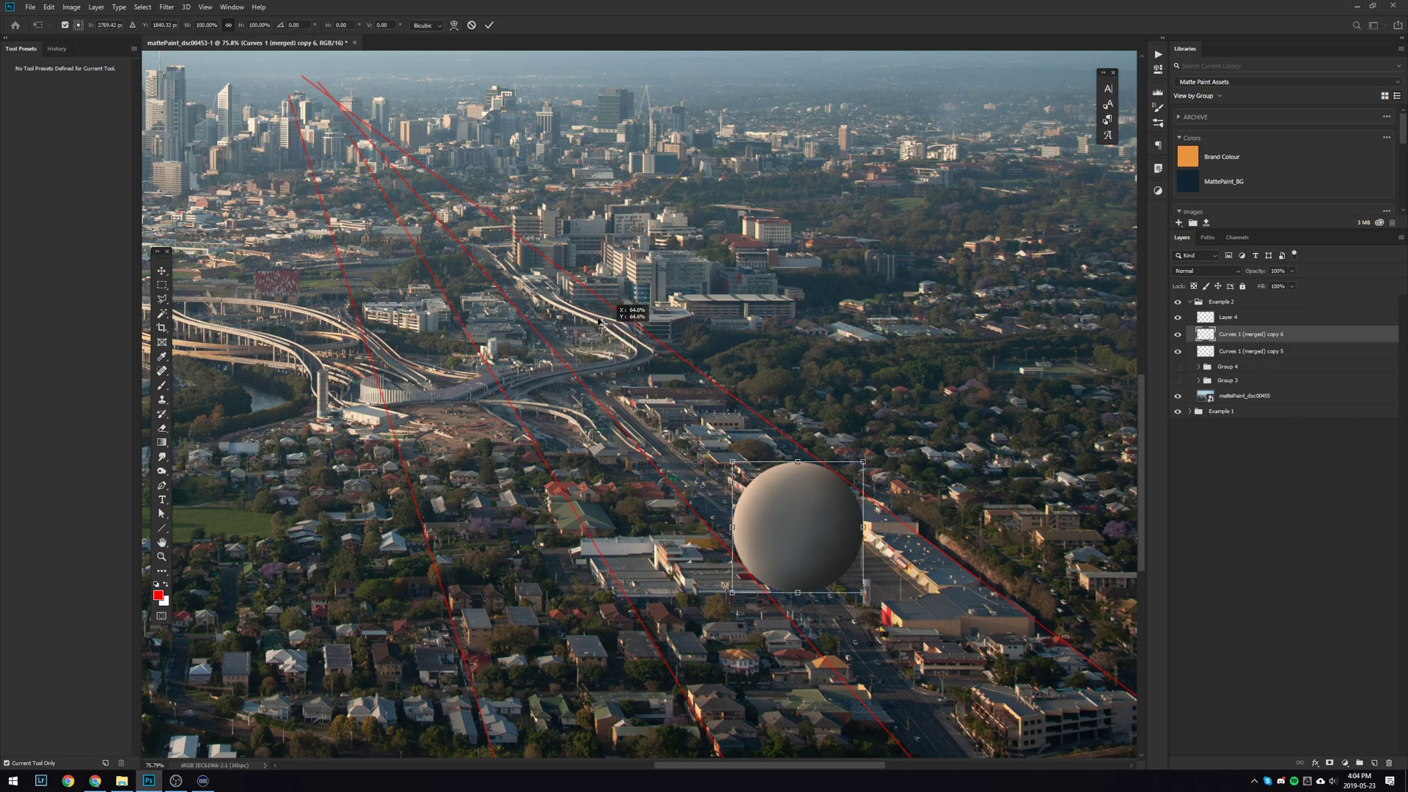
drag(815, 558, 564, 358)
key(Down)
key(Left)
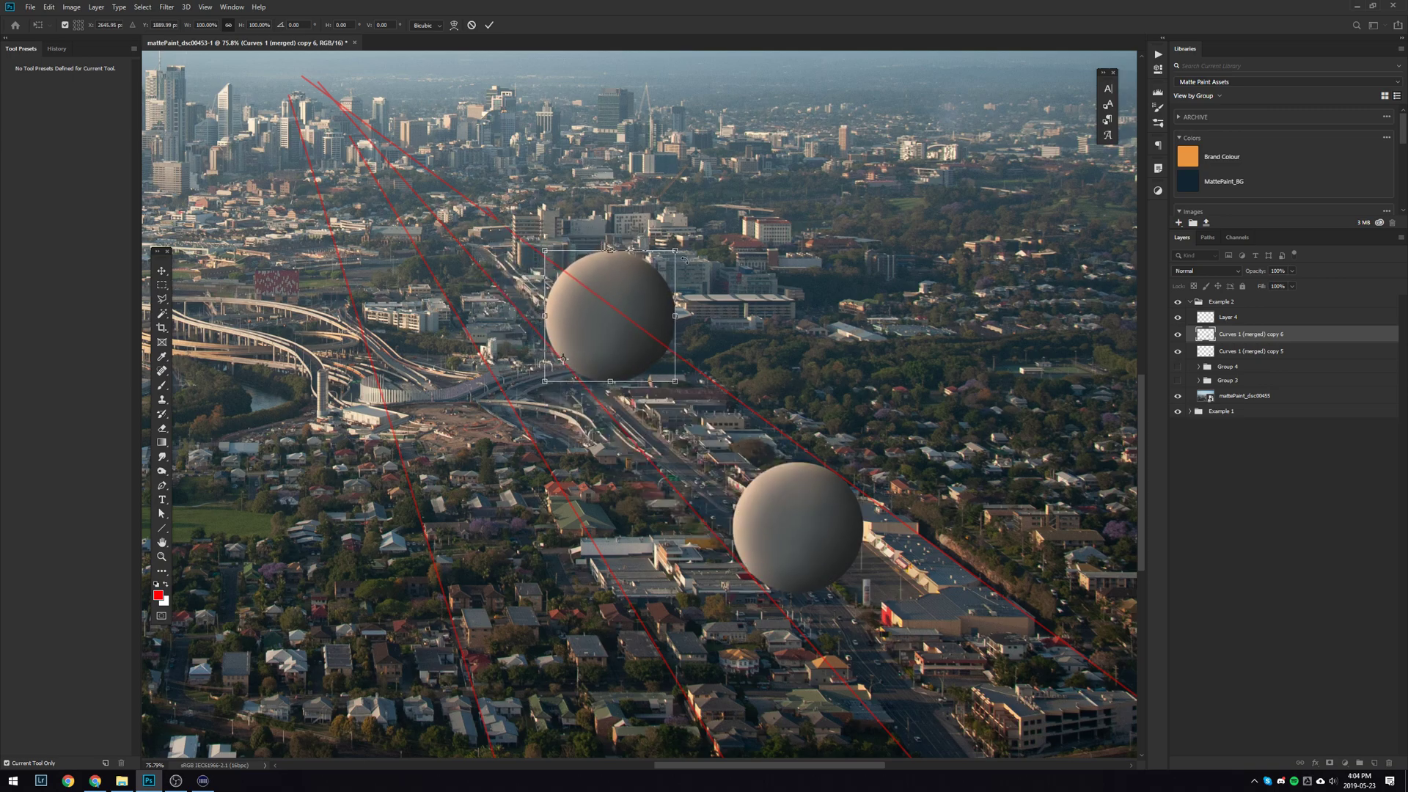
drag(675, 250, 635, 308)
key(Return)
key(z)
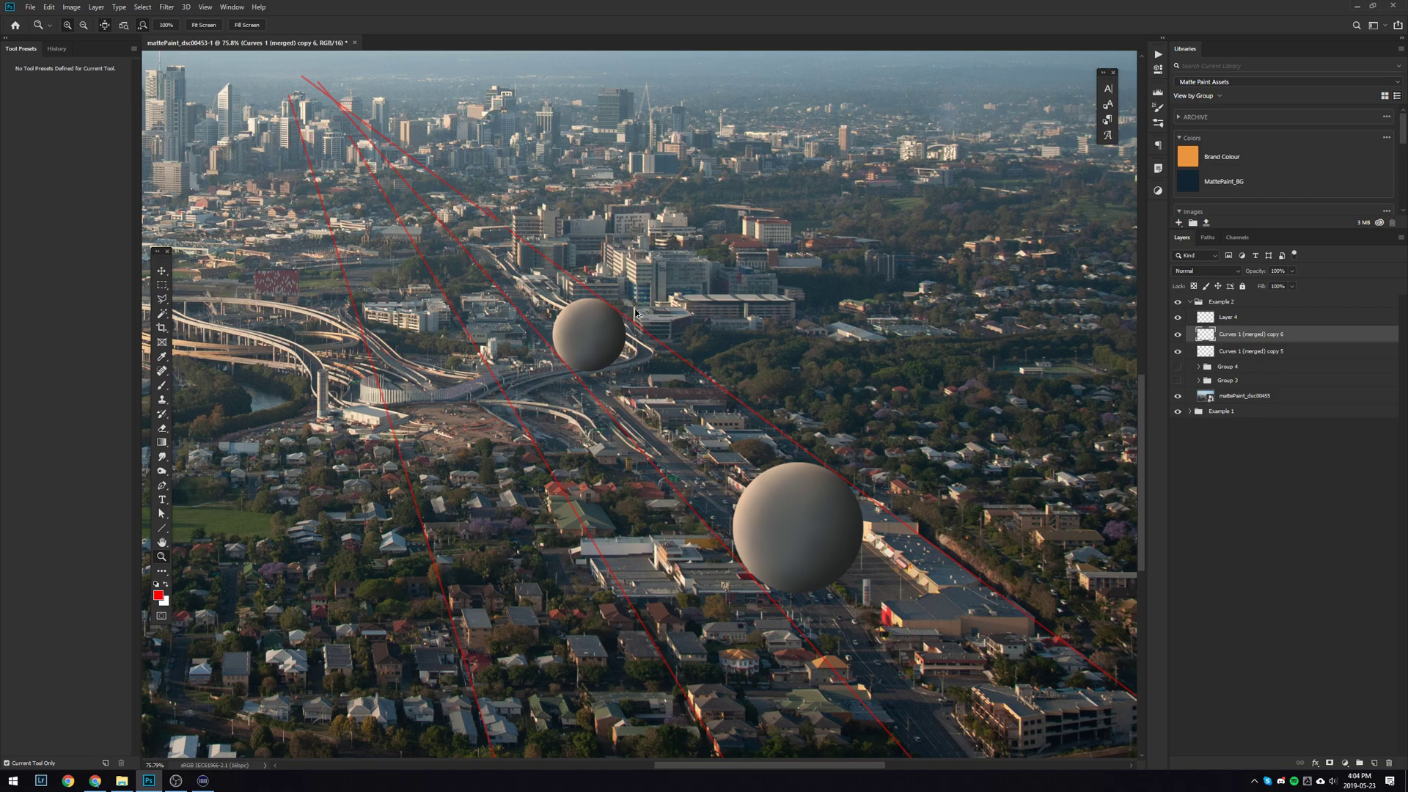
Step: Repeat the move-and-scale transform on new copies twice to add two smaller spheres receding toward the vanishing point
key(ctrl+alt+shift+t)
key(ctrl+alt+shift+t)
drag(767, 411, 891, 446)
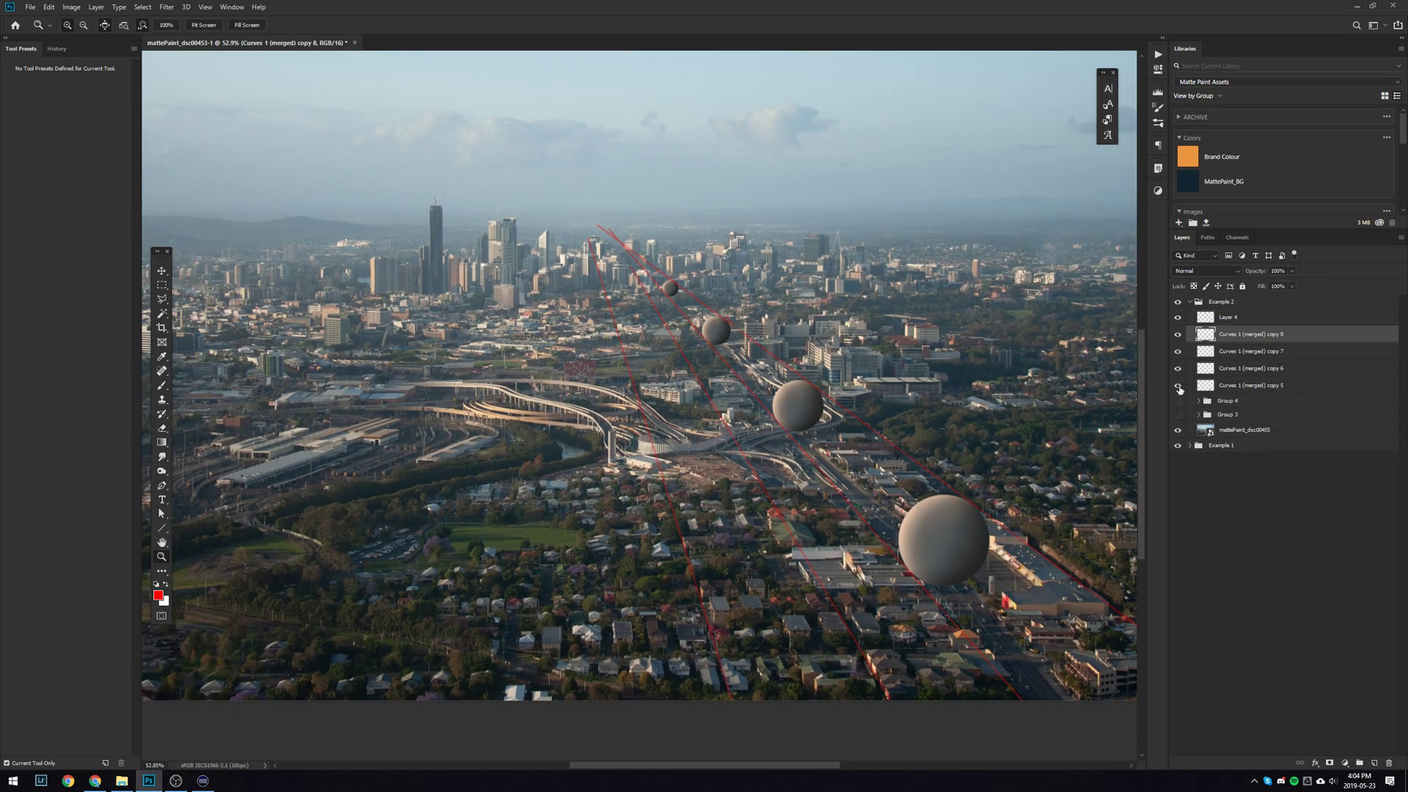
Step: Toggle the original sphere's visibility off and on, and hide the perspective lines on Layer 4 to review the receding spheres
click(1177, 386)
click(1178, 386)
click(1178, 317)
scroll(813, 493, down, 4)
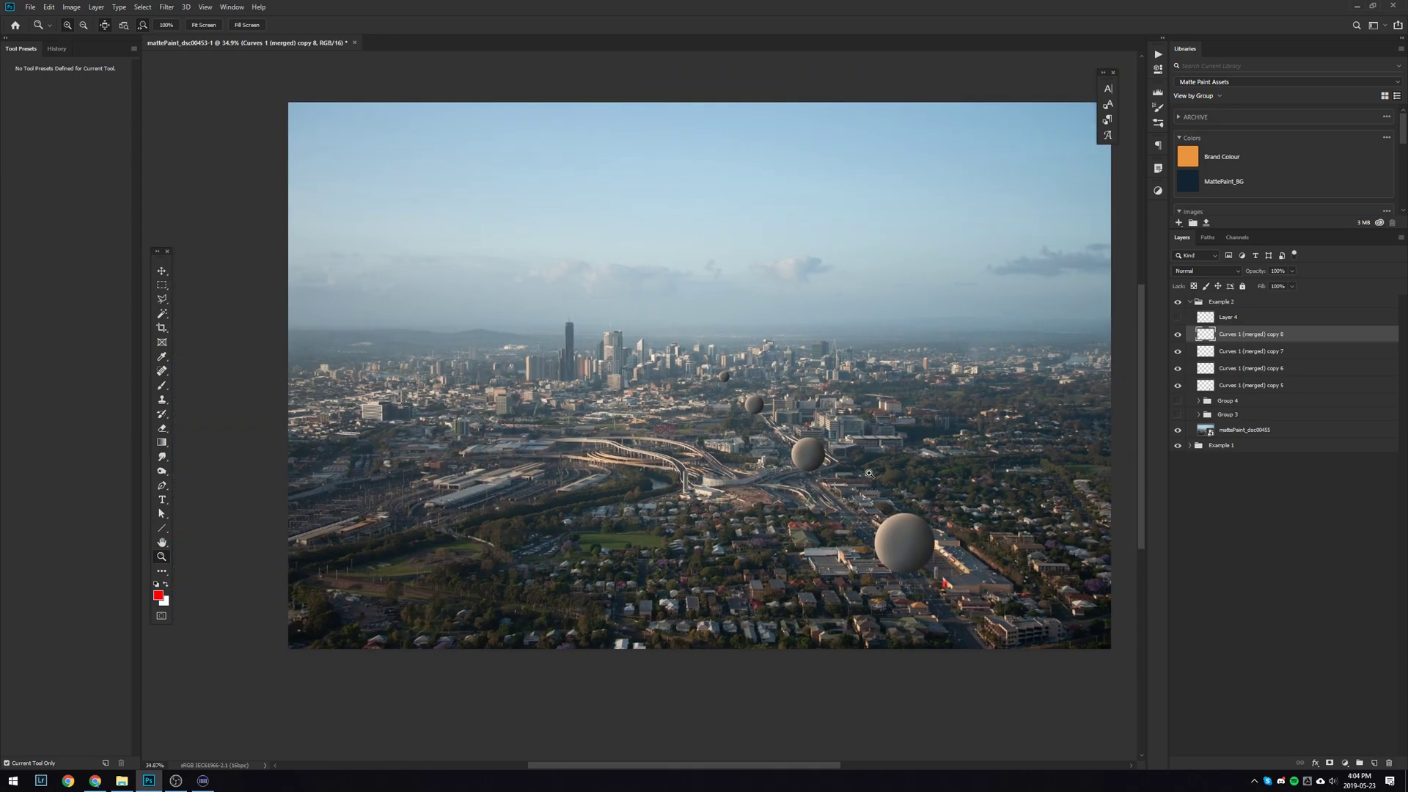
Step: Hide the sphere layers Curves 1 (merged) copy 5 to copy 8 and show the prepared spheres in Group 4 and Group 3
drag(1176, 351, 1178, 386)
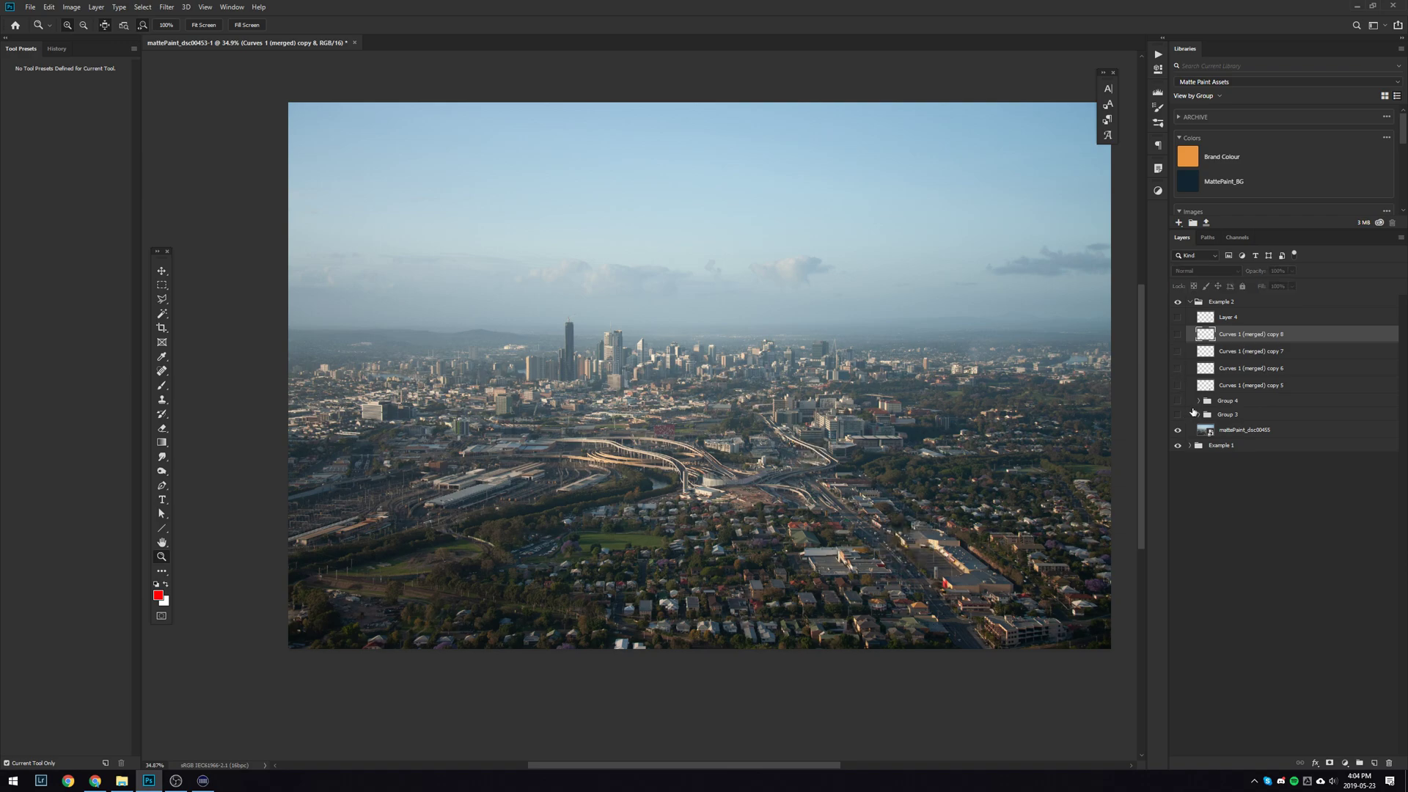
click(1198, 401)
click(1198, 400)
click(1198, 400)
click(1207, 465)
click(1178, 465)
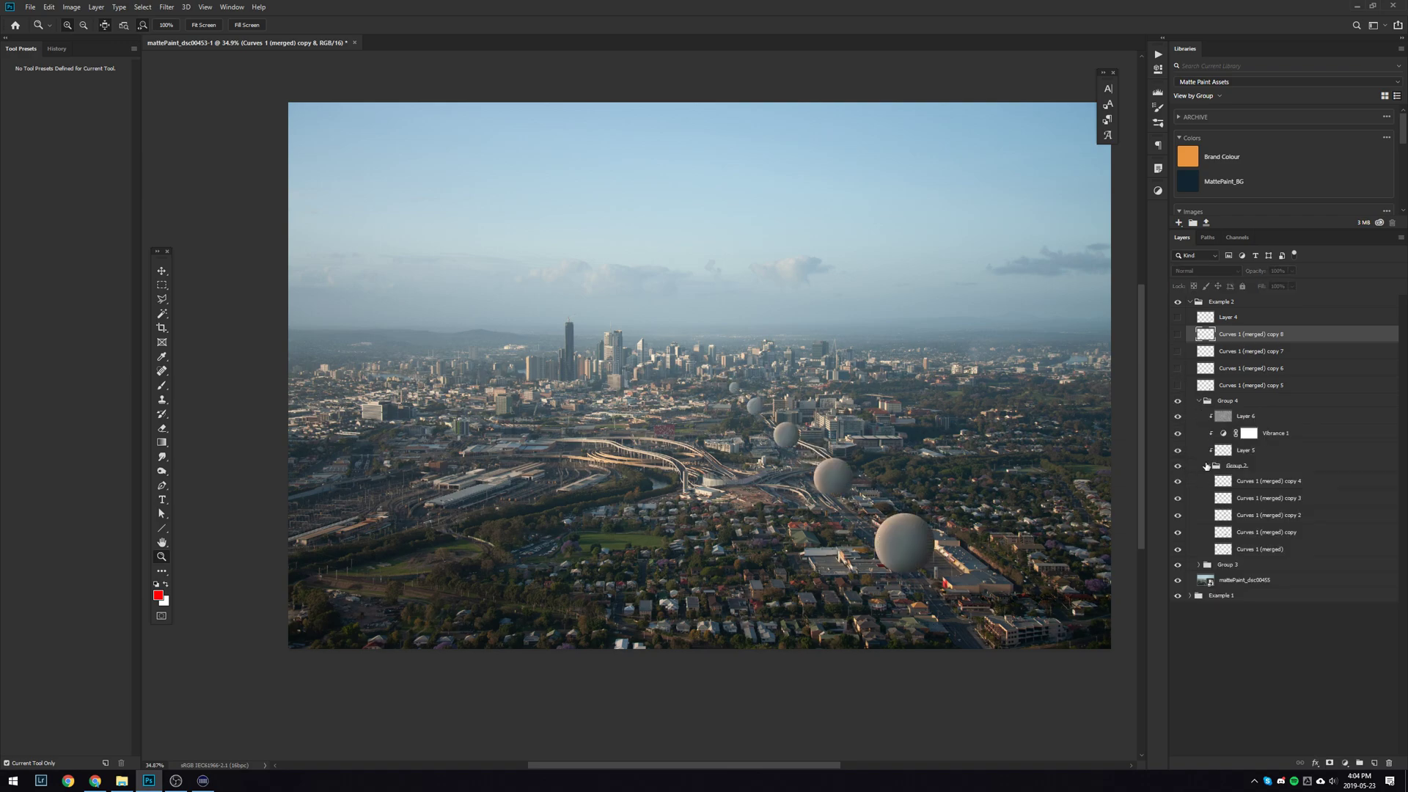
drag(682, 493, 1043, 536)
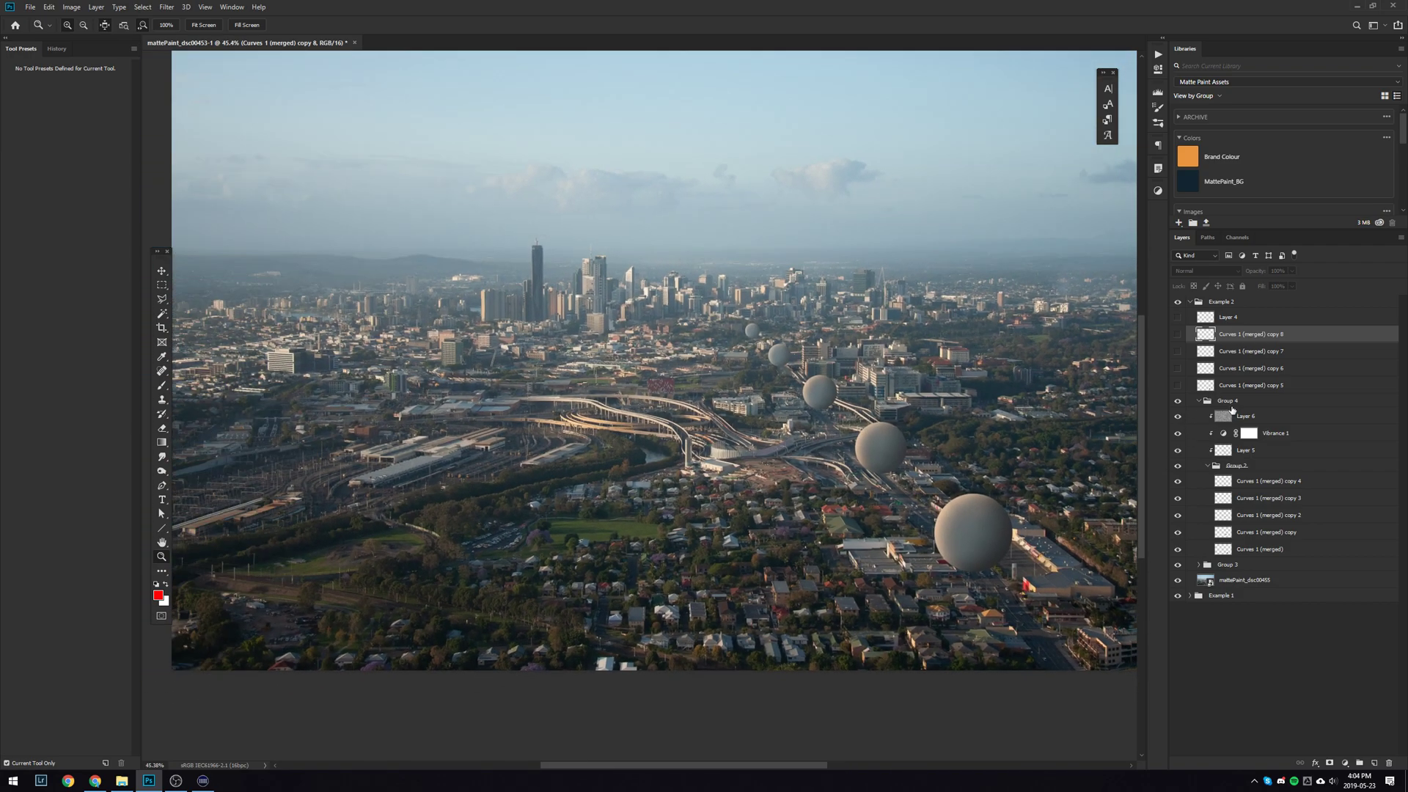
Step: Collapse Group 4 and combine it with Group 3 into one new parent group
click(1214, 402)
click(1198, 401)
shift+click(1227, 415)
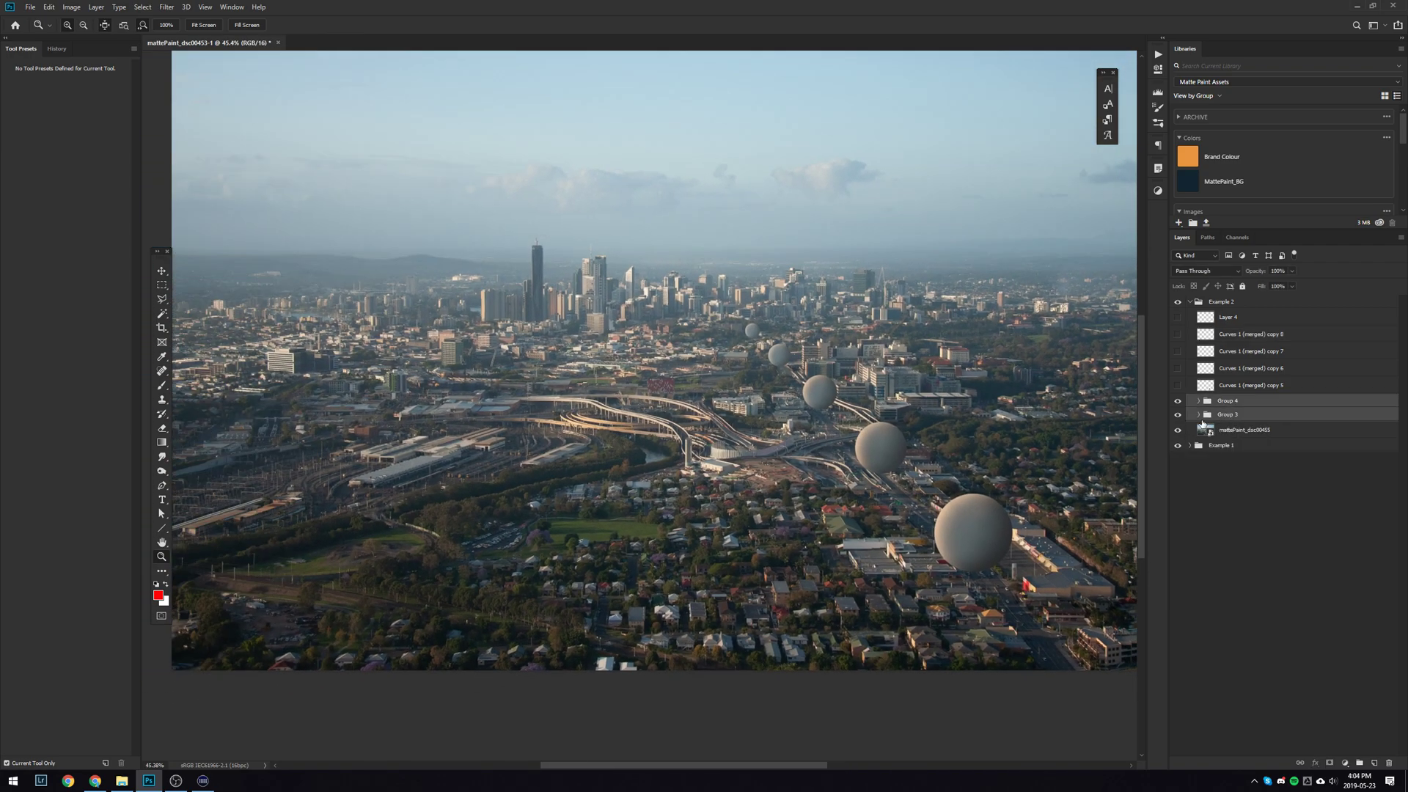
key(ctrl+g)
Step: Compare the city photo with and without the grouped spheres, examining their size and placement along the highway up close and at full view
click(1178, 401)
click(1177, 401)
drag(1052, 519, 781, 443)
drag(807, 539, 966, 553)
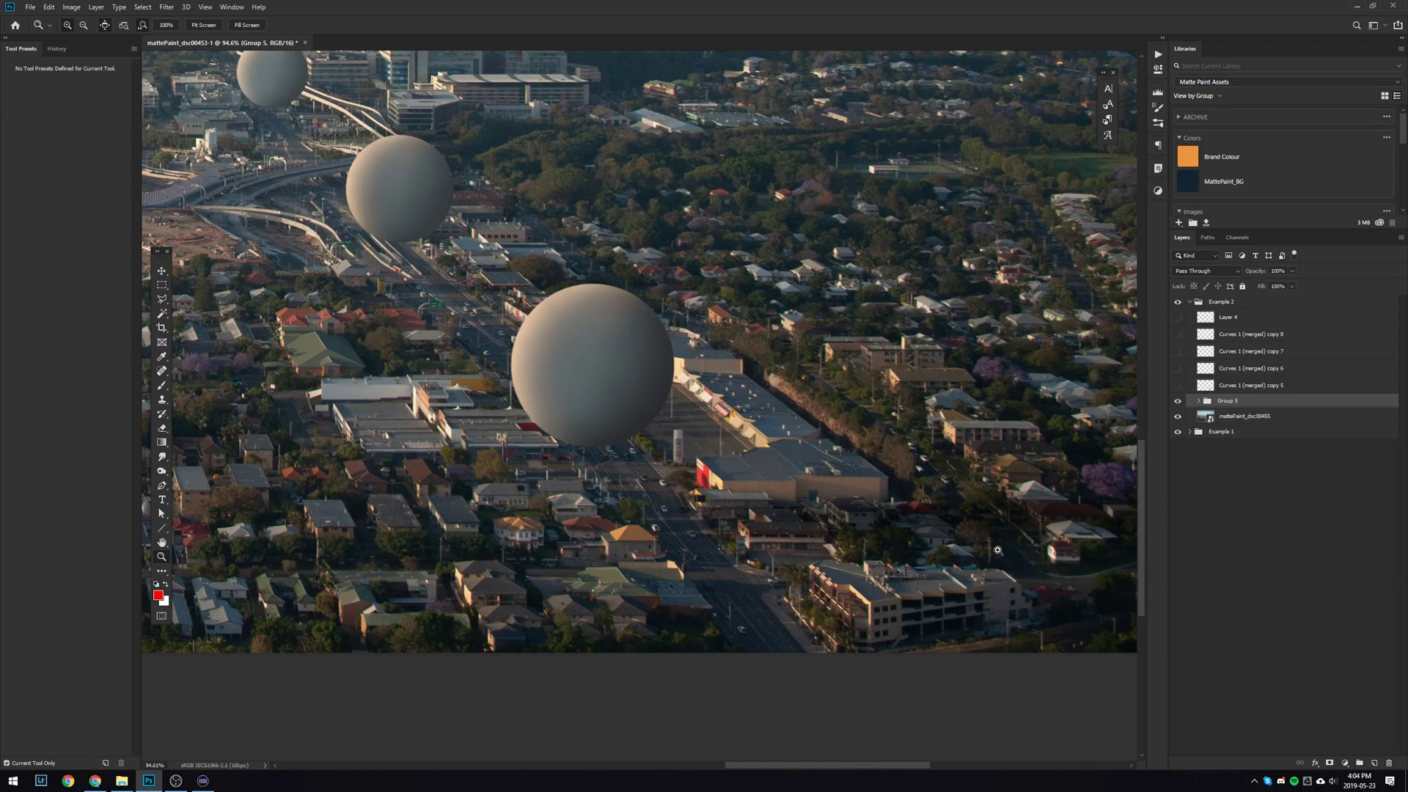
drag(666, 247, 971, 437)
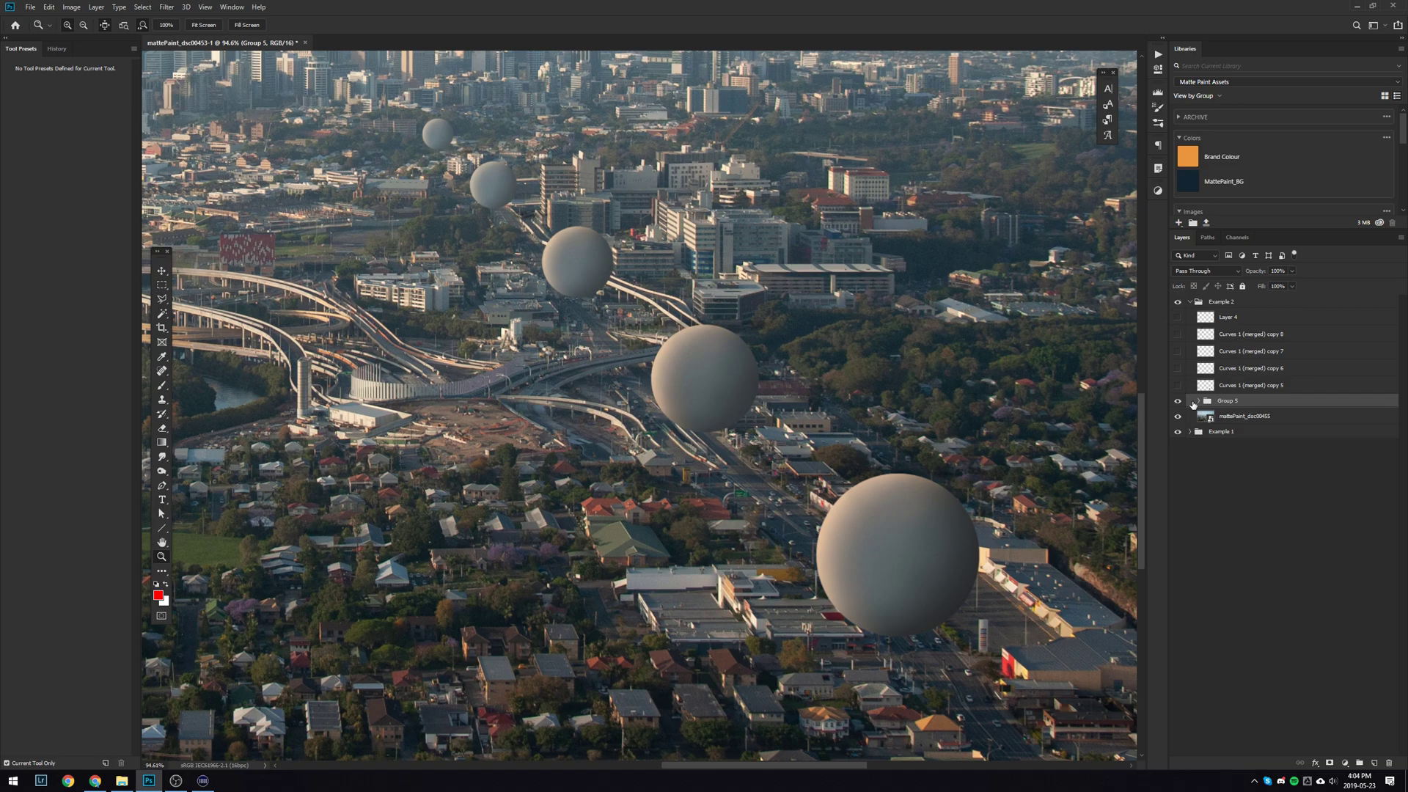
click(1178, 402)
click(1179, 402)
drag(850, 449, 770, 447)
drag(864, 426, 967, 440)
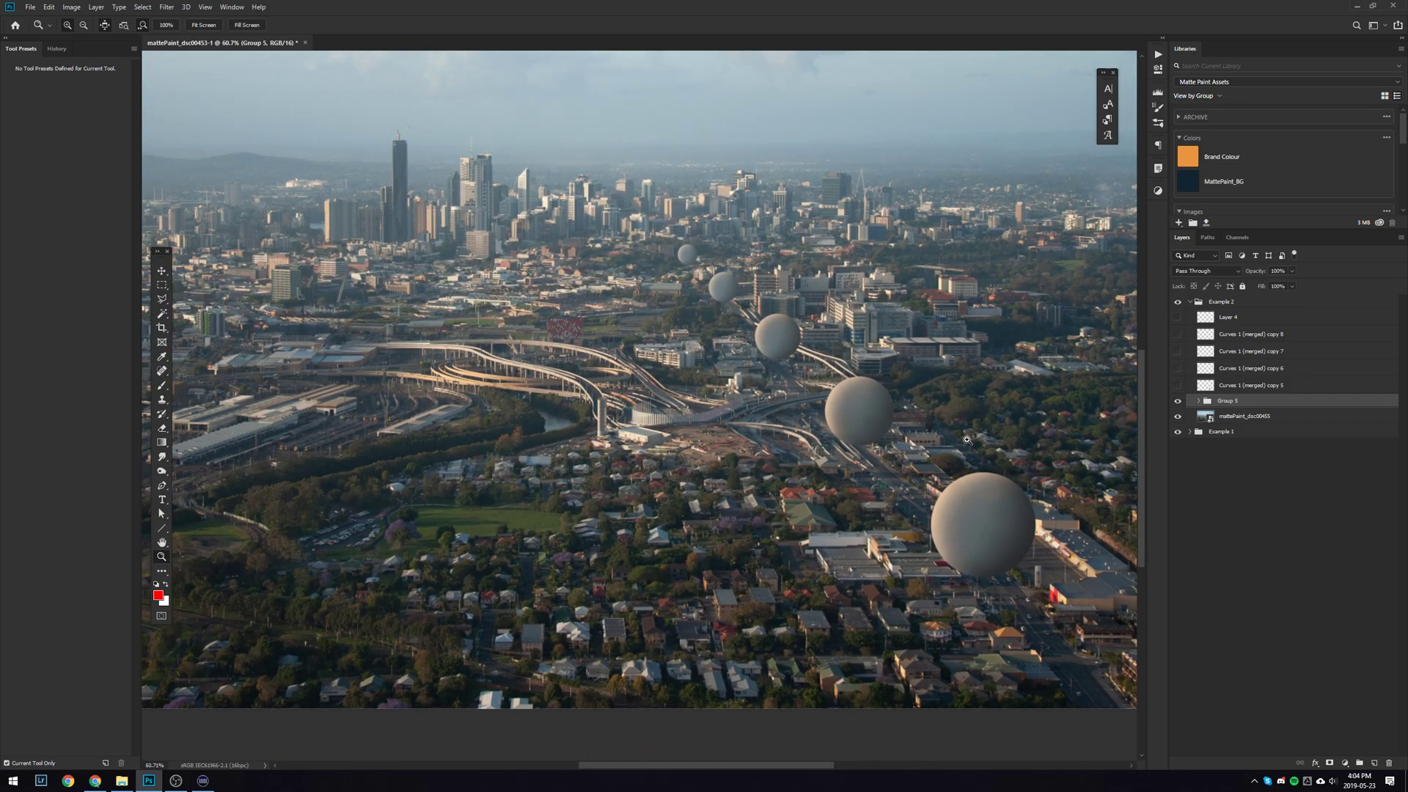
drag(982, 537, 967, 482)
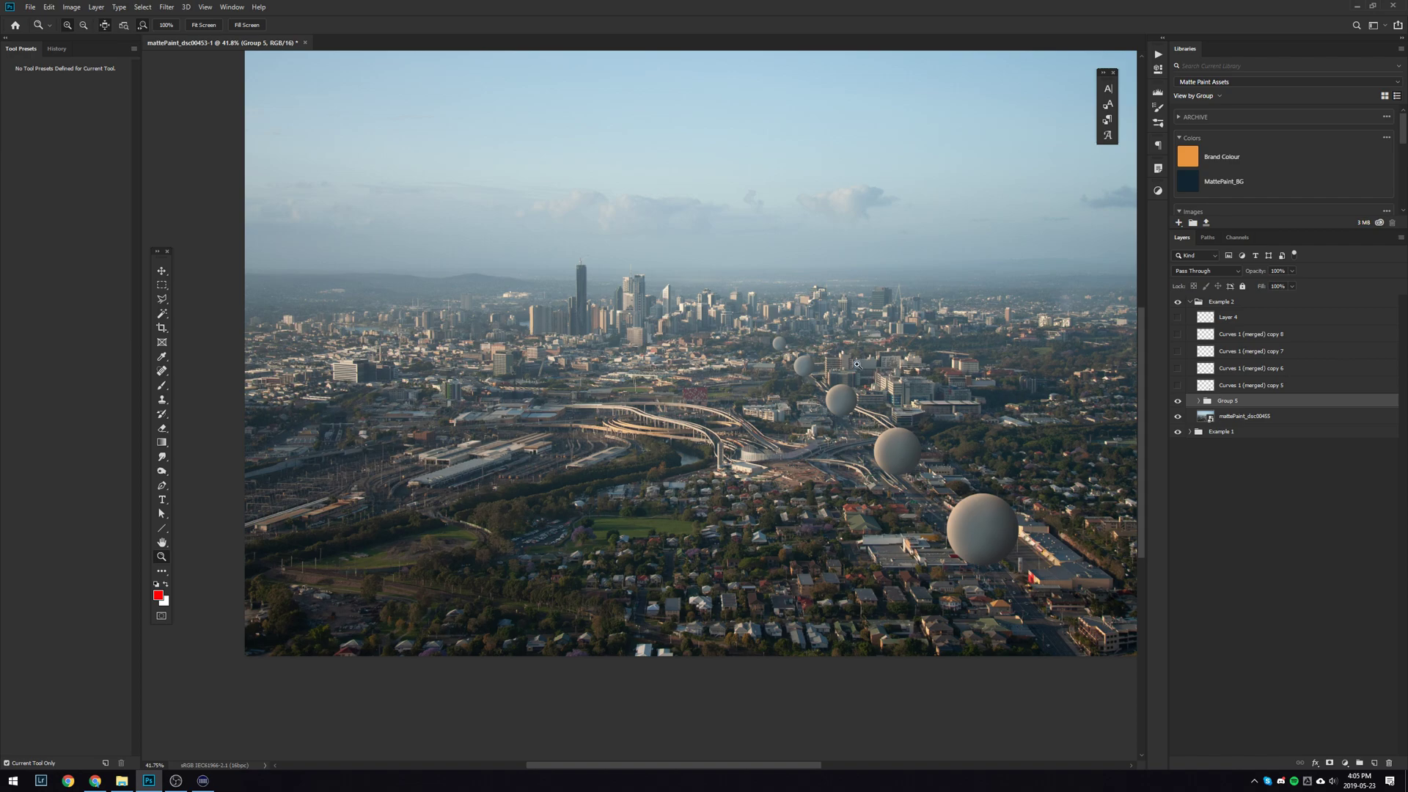
drag(746, 489, 677, 554)
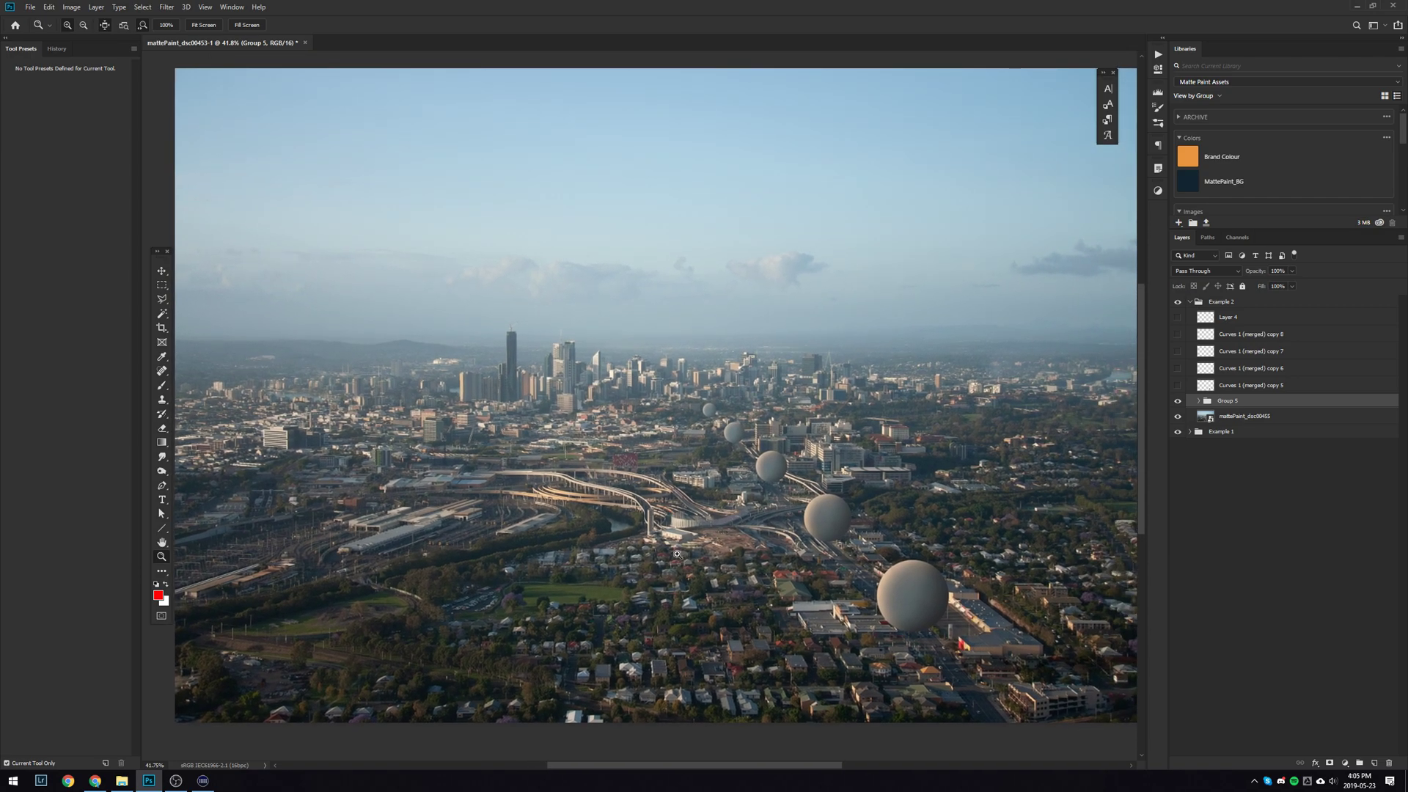